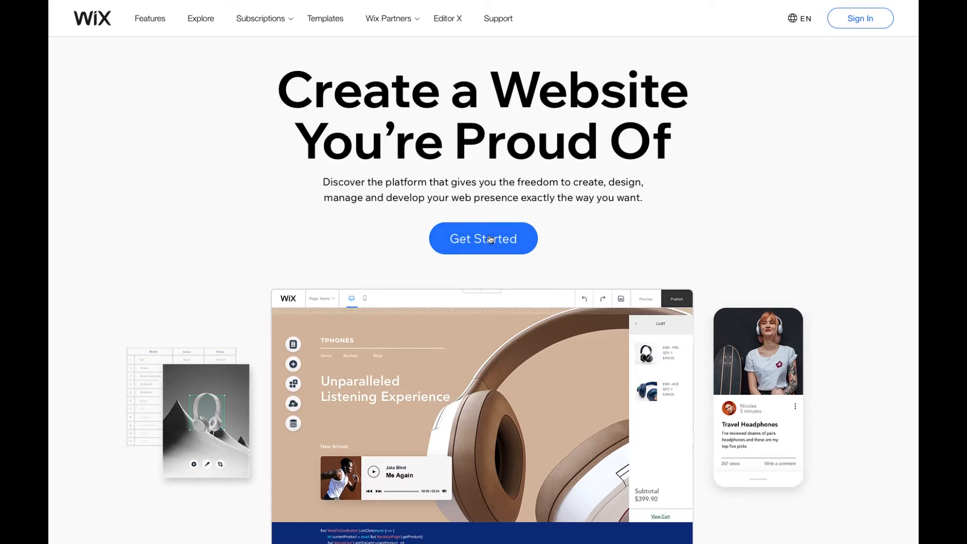
# - Start a new Wix account sign-up and enter the account e-mail address in both e-mail fields
pyautogui.click(489, 238)
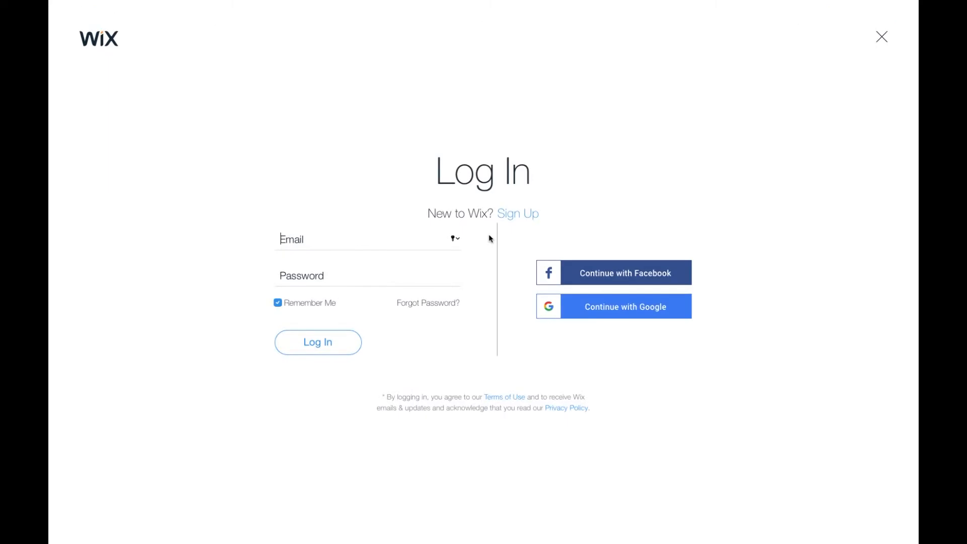
pyautogui.click(515, 218)
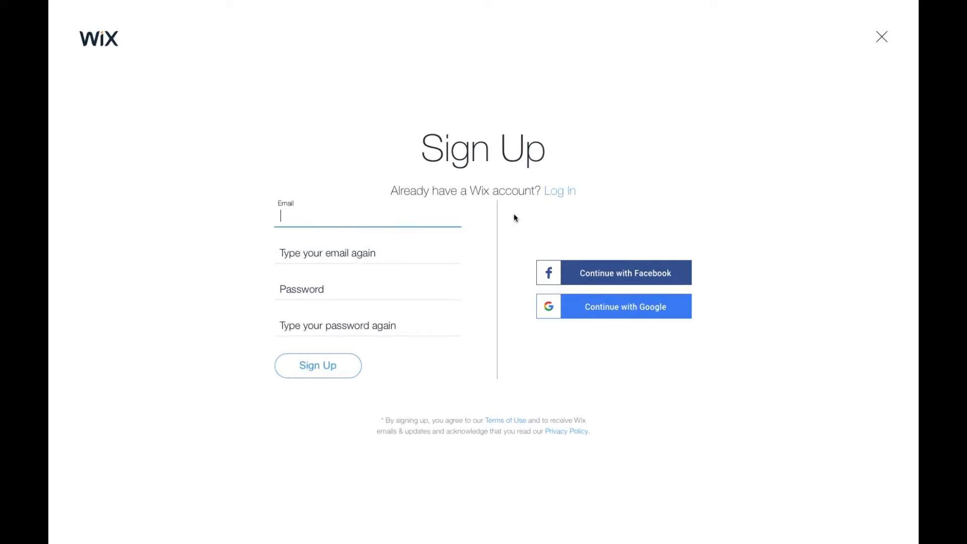
pyautogui.click(360, 214)
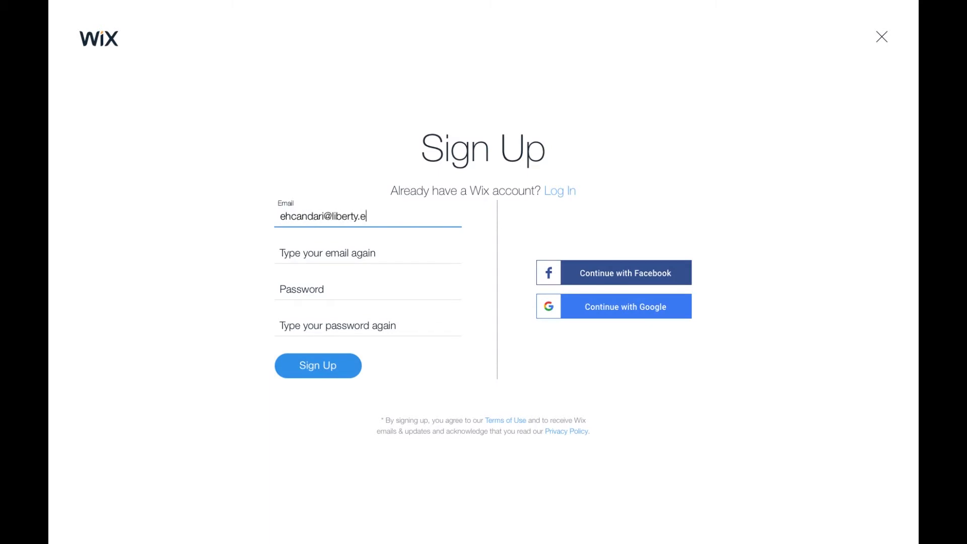
pyautogui.press('Tab')
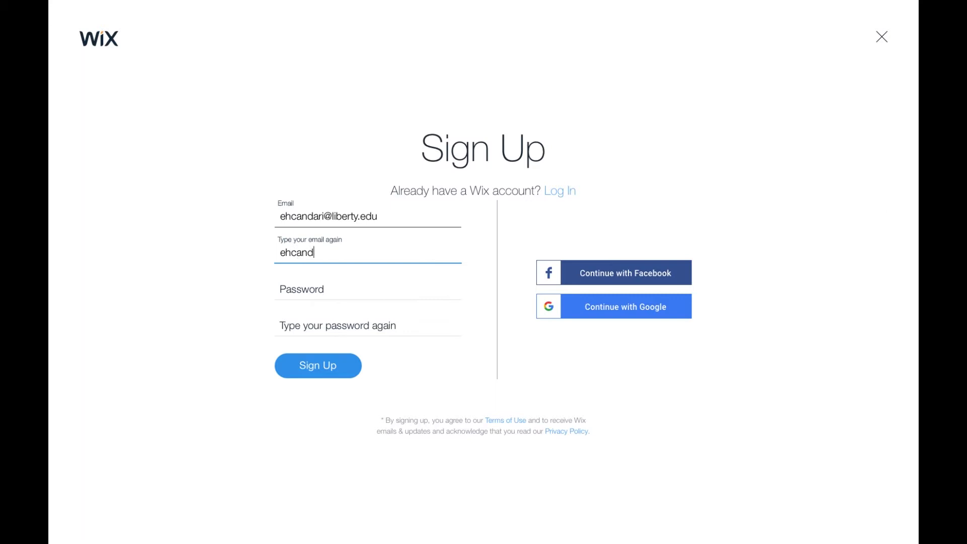
# - Enter the account password in both password fields, submit the sign-up, and dismiss the browser's save-password prompt
pyautogui.press('Tab')
pyautogui.write('***')
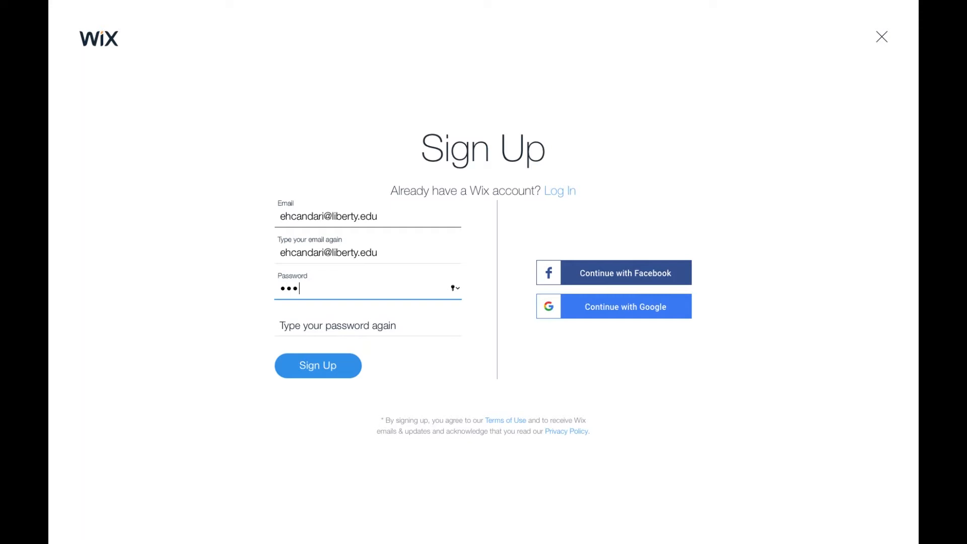
pyautogui.write('*******')
pyautogui.press('Tab')
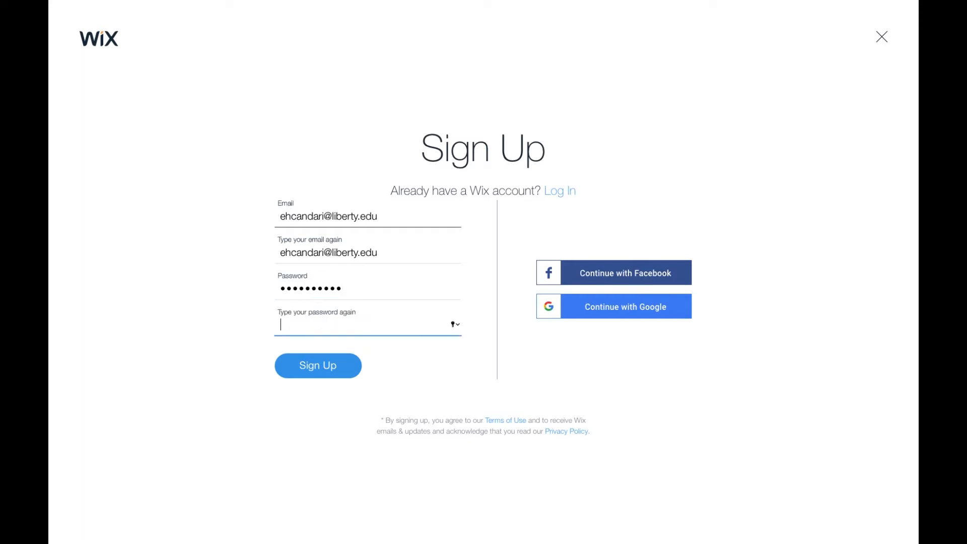
pyautogui.write('***********')
pyautogui.click(347, 368)
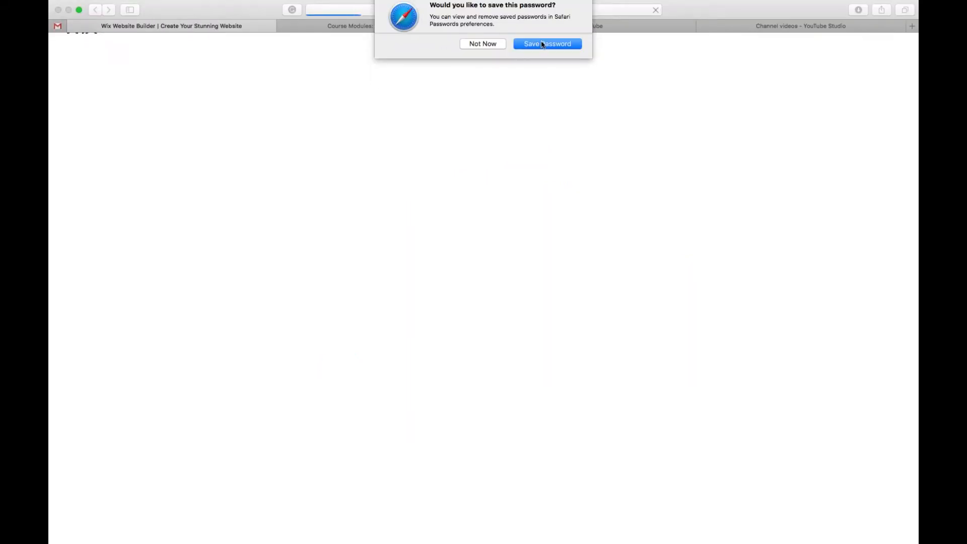
pyautogui.click(494, 45)
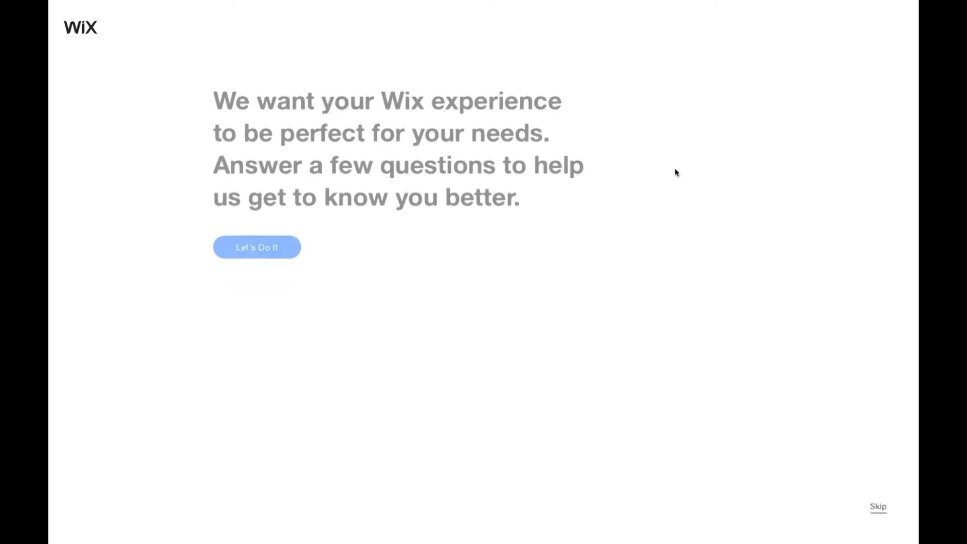
# - Answer the onboarding questions: a site for Myself, This is my first time, and a Photography website
pyautogui.click(252, 247)
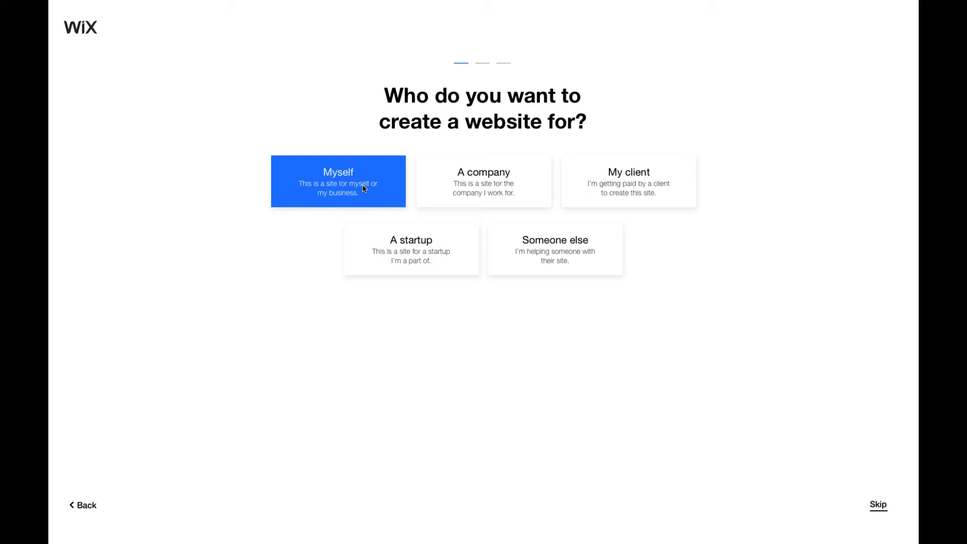
pyautogui.click(308, 200)
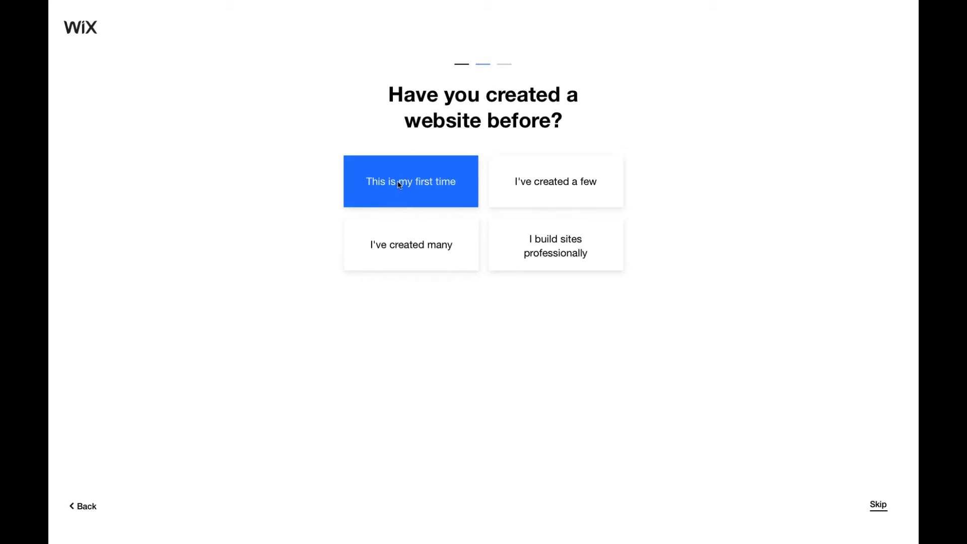
pyautogui.click(418, 202)
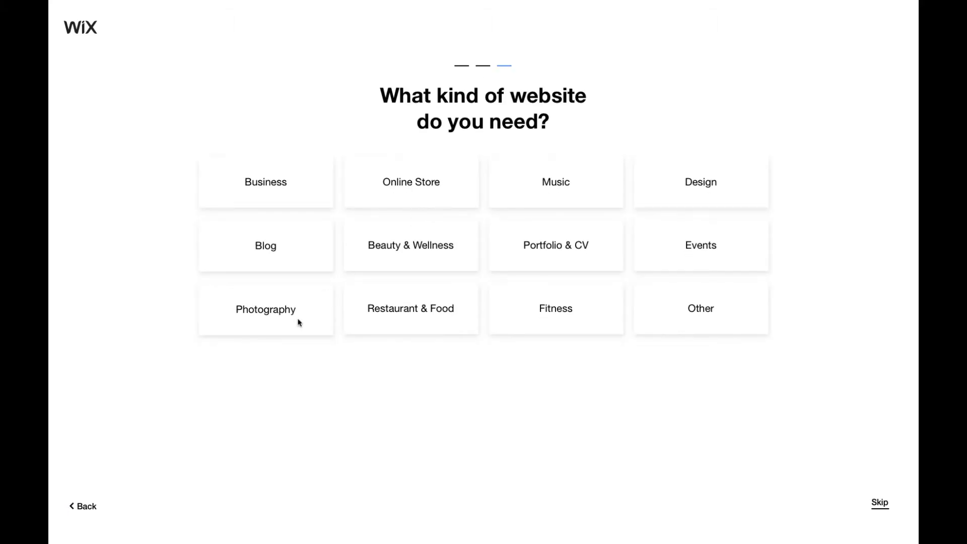
pyautogui.click(265, 308)
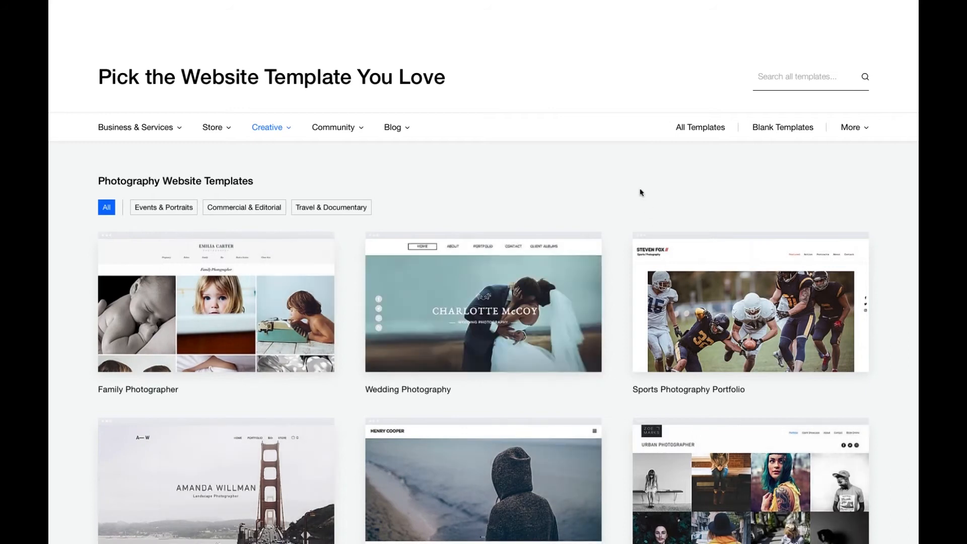
# - Scroll through the Photography website templates on the first page
pyautogui.scroll(-2, 640, 192)
pyautogui.scroll(-5, 640, 193)
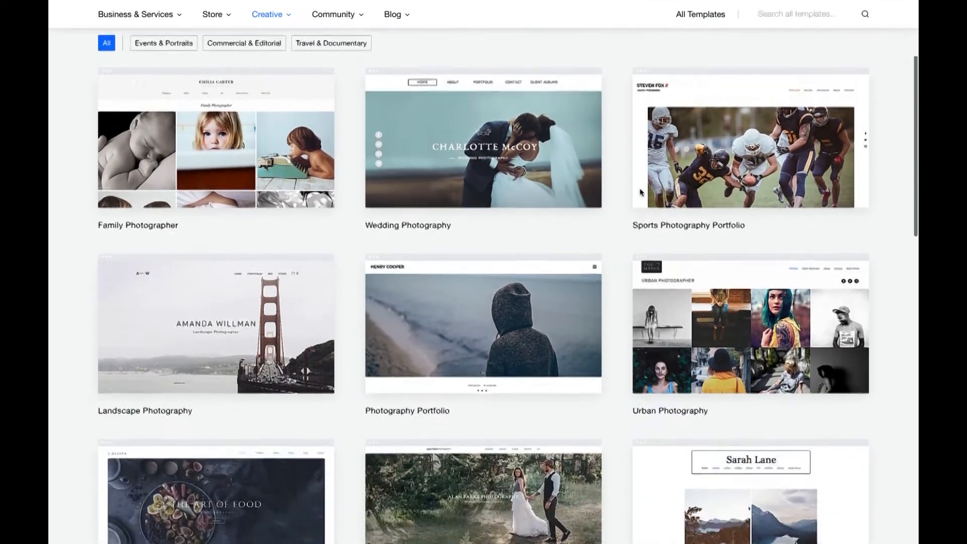
pyautogui.scroll(-2, 640, 192)
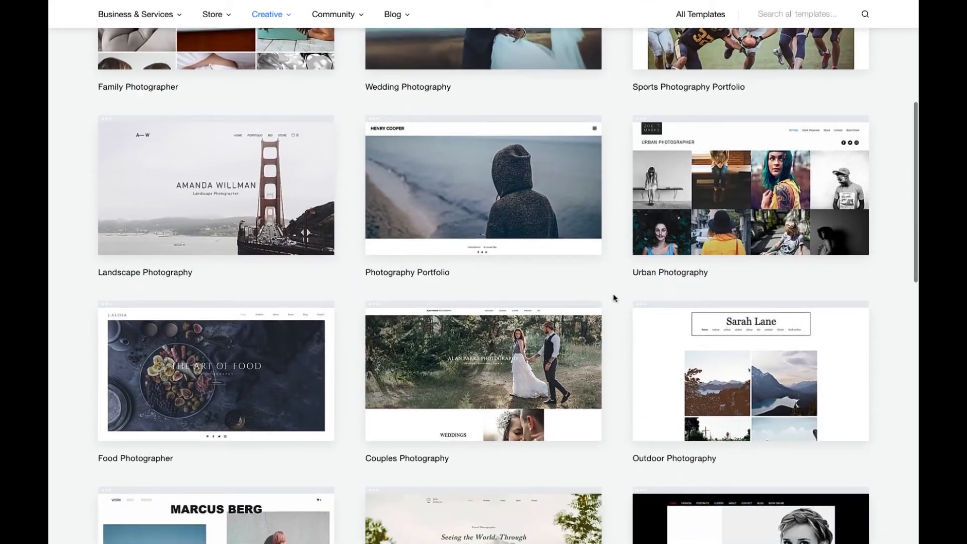
pyautogui.scroll(-1, 614, 298)
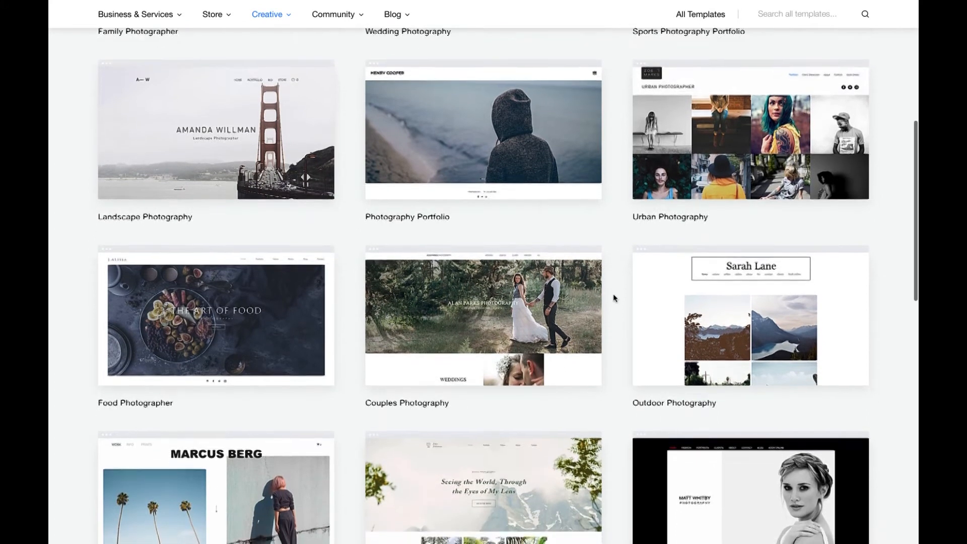
pyautogui.scroll(-5, 614, 298)
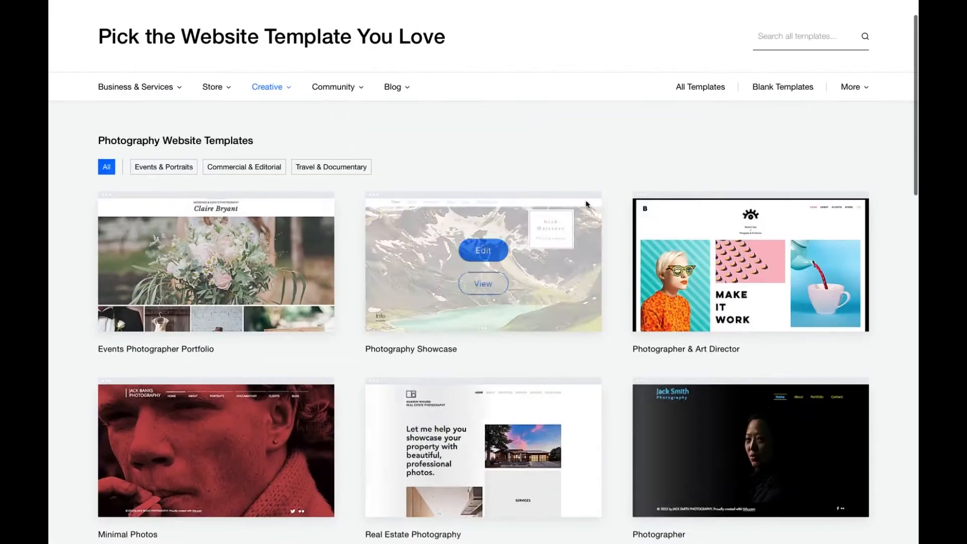
pyautogui.scroll(-2, 587, 210)
pyautogui.scroll(-2, 609, 258)
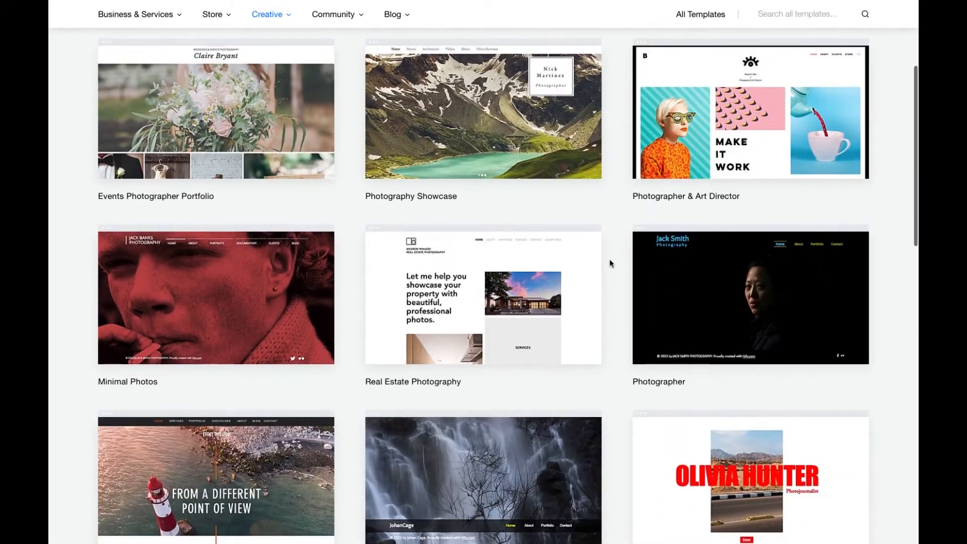
pyautogui.scroll(-6, 609, 261)
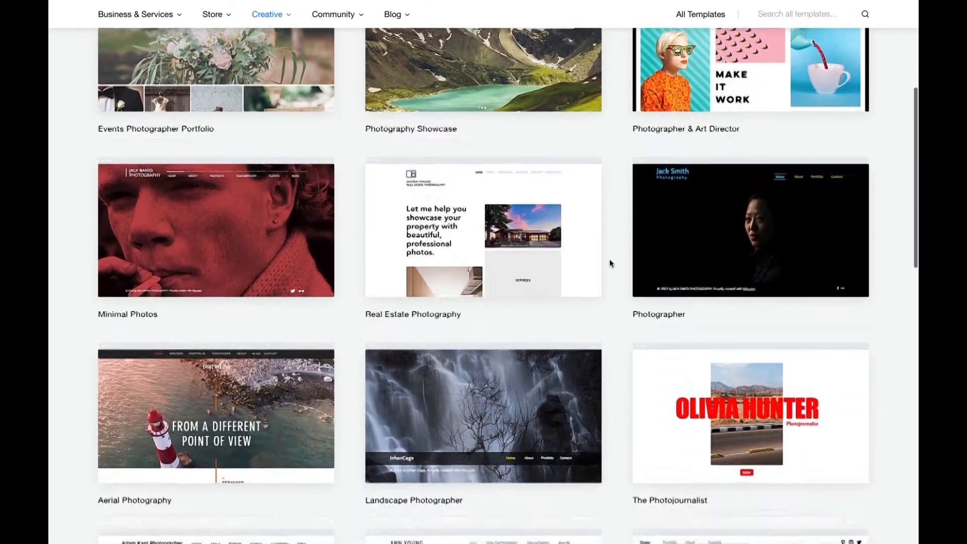
pyautogui.scroll(-3, 468, 448)
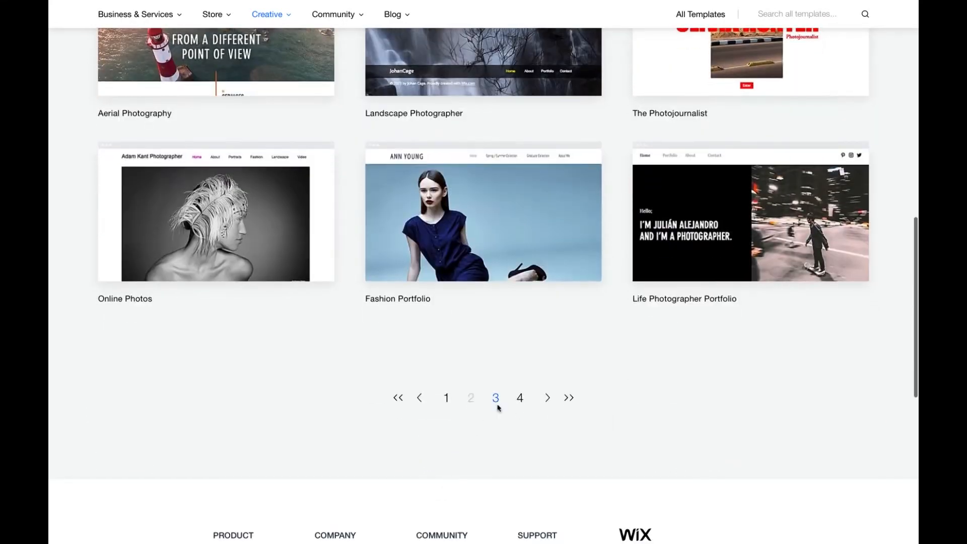
# - Browse the further pages of photography templates and return to the first page
pyautogui.click(497, 397)
pyautogui.scroll(-4, 634, 135)
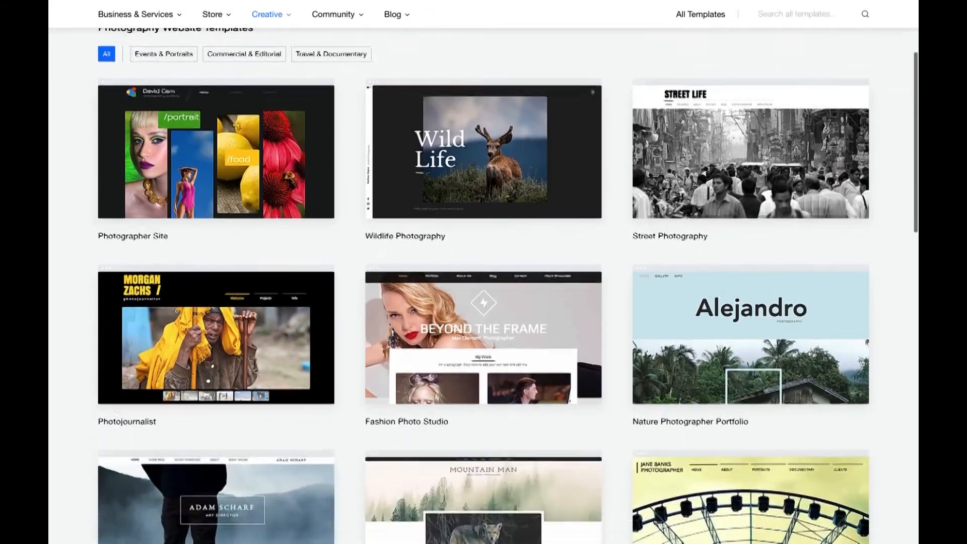
pyautogui.scroll(-10, 633, 132)
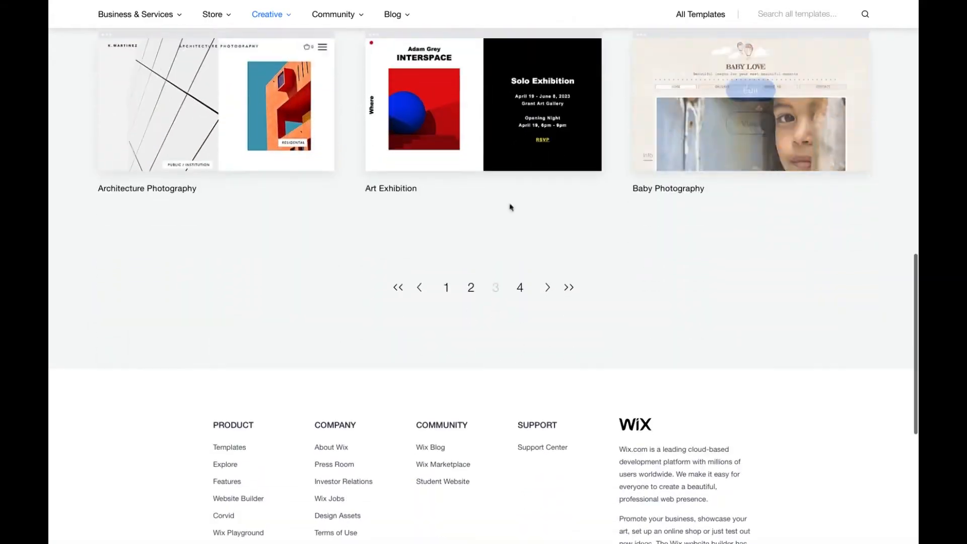
pyautogui.click(519, 287)
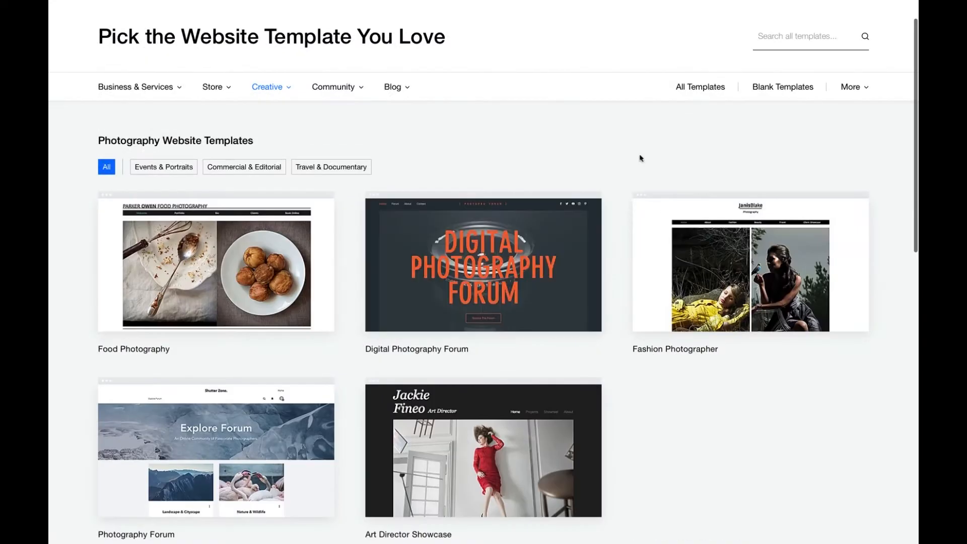
pyautogui.scroll(-4, 641, 157)
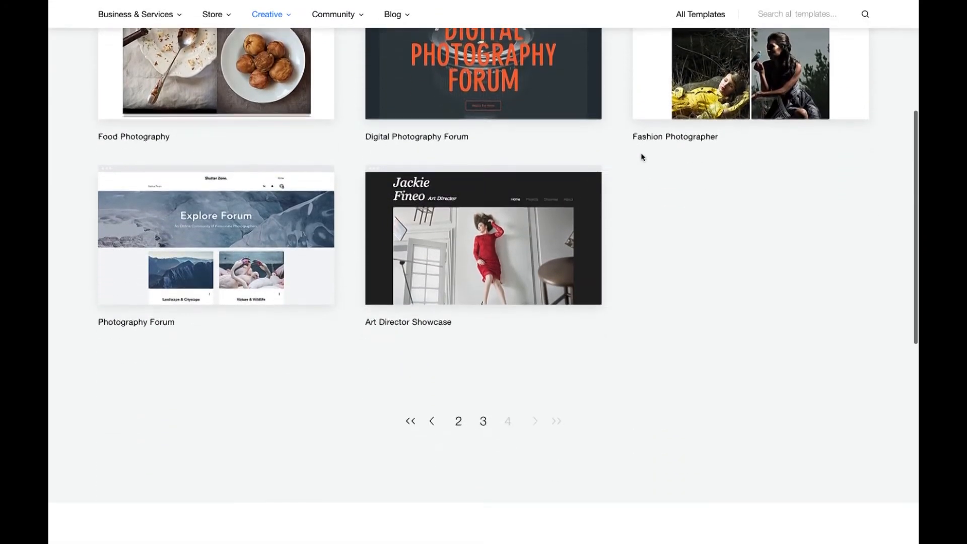
pyautogui.doubleClick(485, 424)
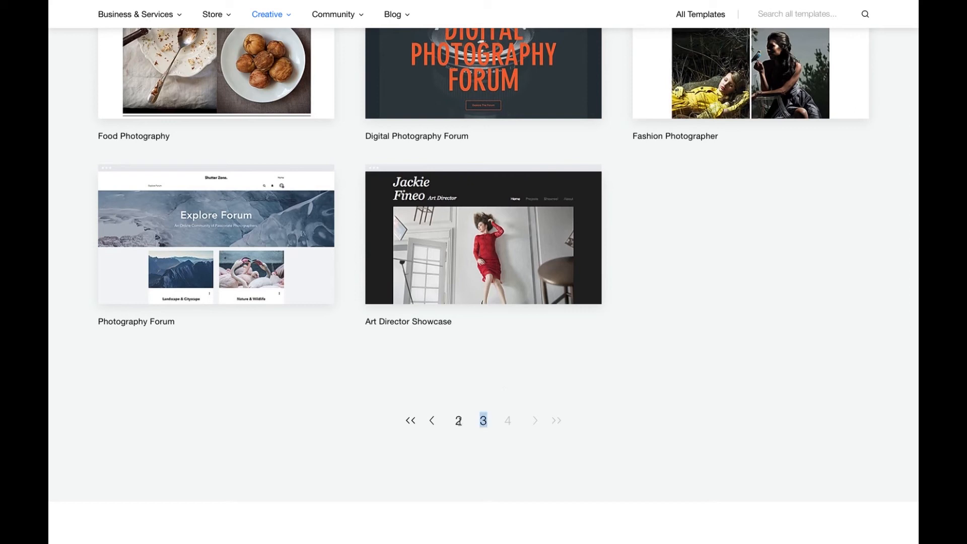
pyautogui.click(485, 424)
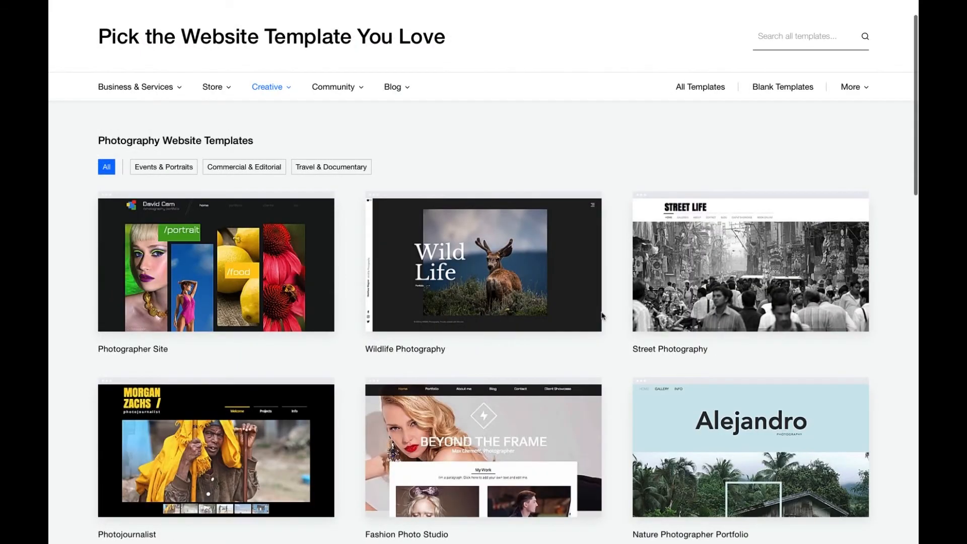
pyautogui.scroll(-10, 602, 316)
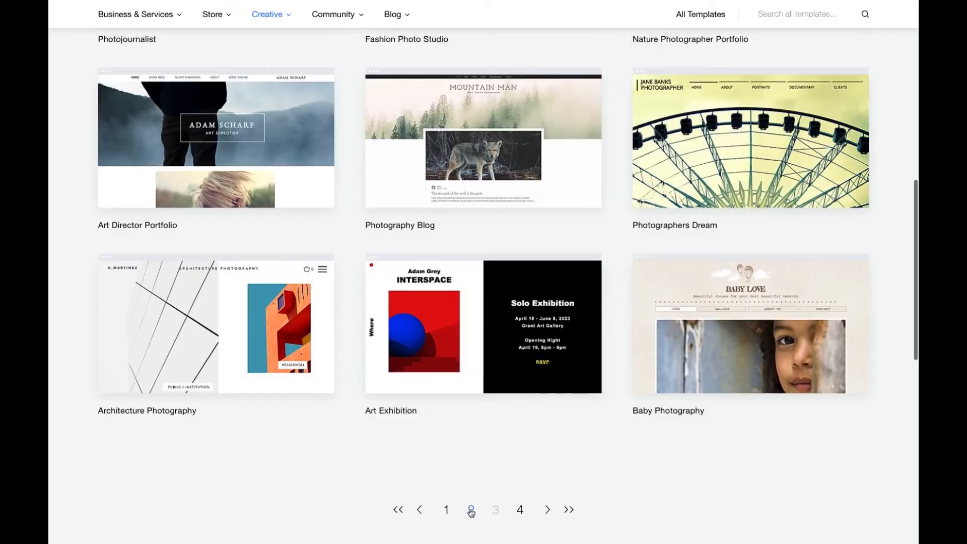
pyautogui.click(469, 507)
# - Preview the Photography Showcase template and view its Architecture, Videos, About and Client Showcase pages
pyautogui.click(479, 293)
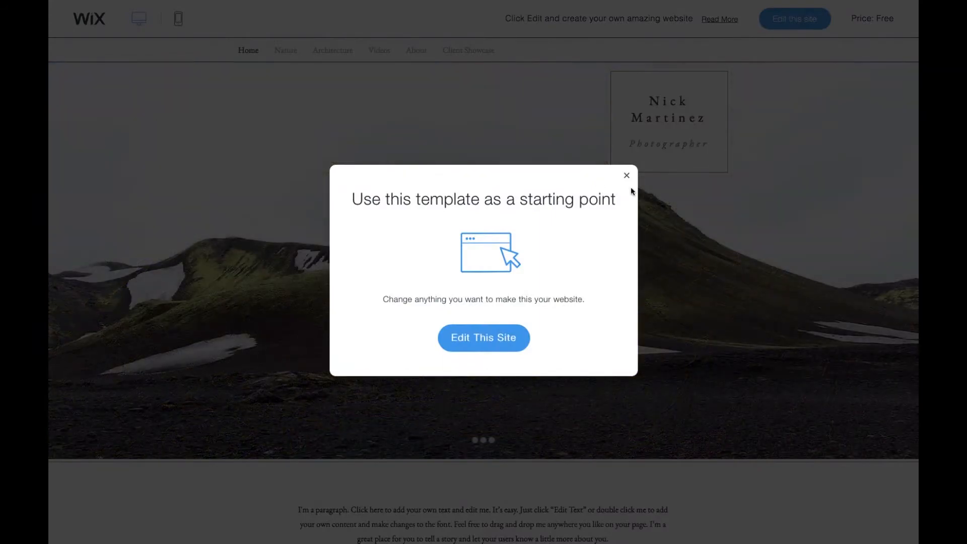
pyautogui.click(627, 176)
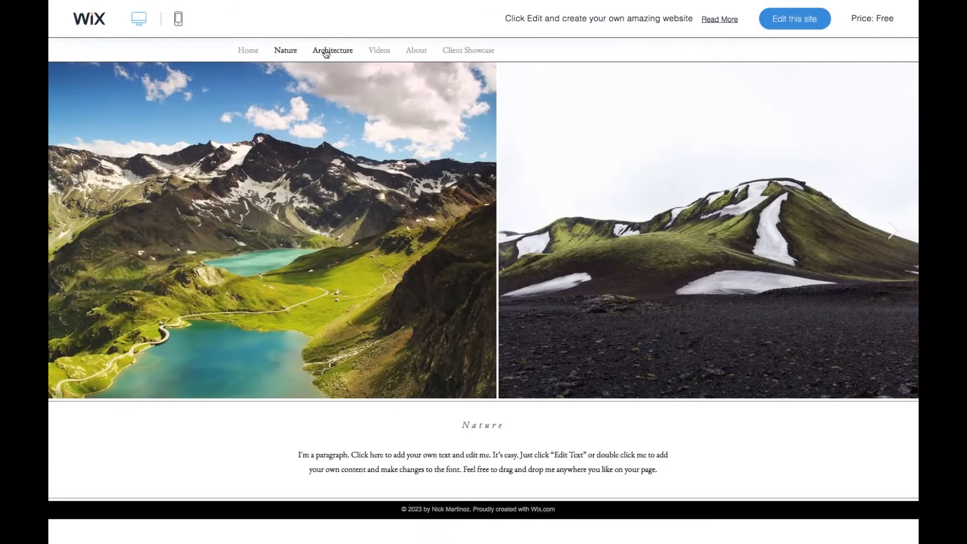
pyautogui.click(325, 52)
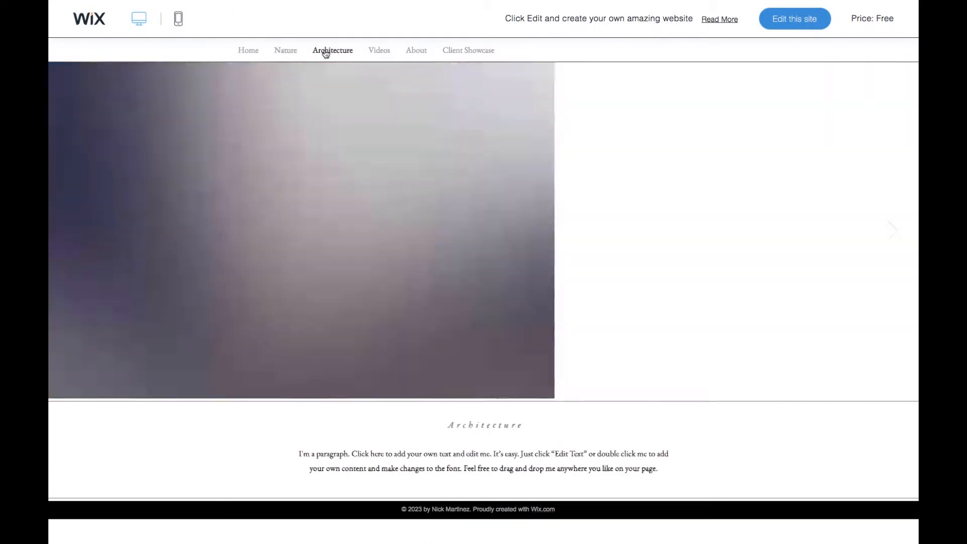
pyautogui.click(385, 55)
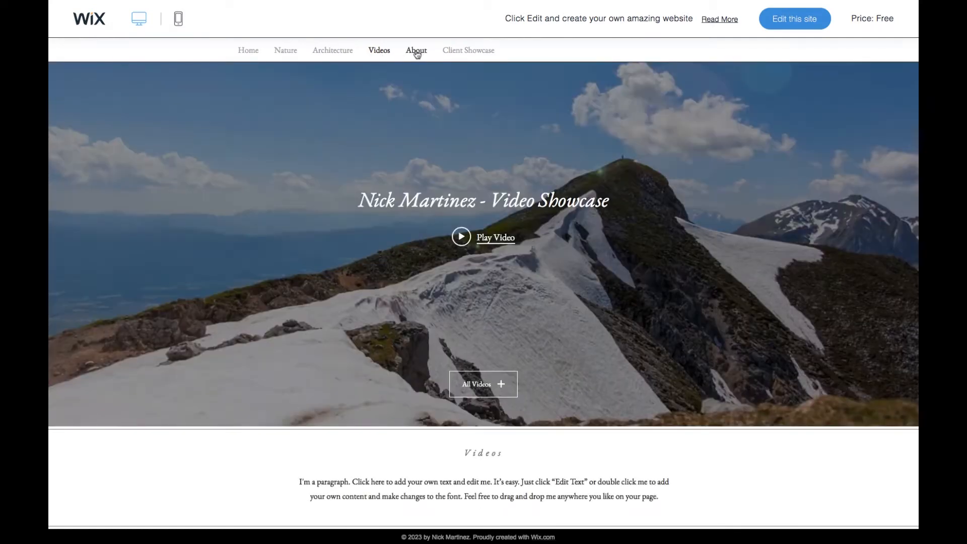
pyautogui.click(416, 53)
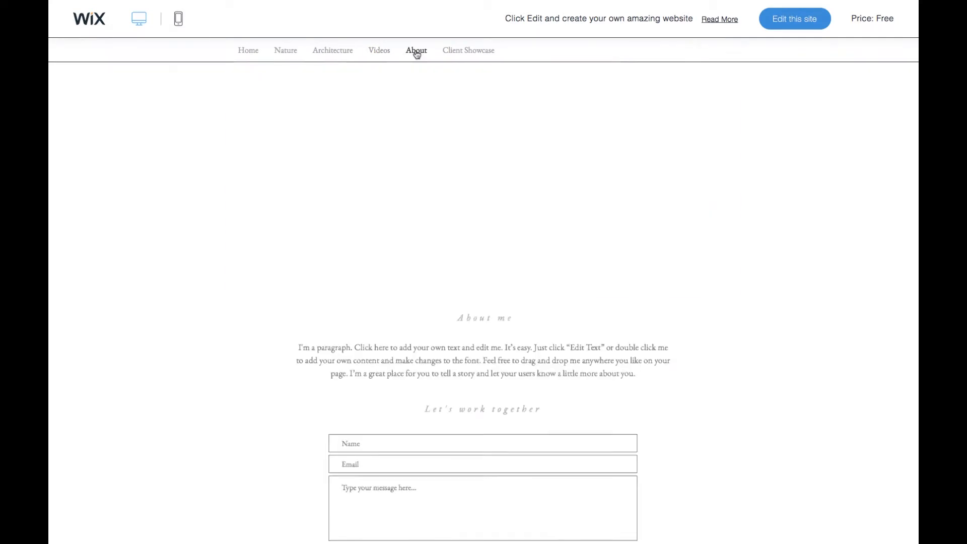
pyautogui.click(475, 53)
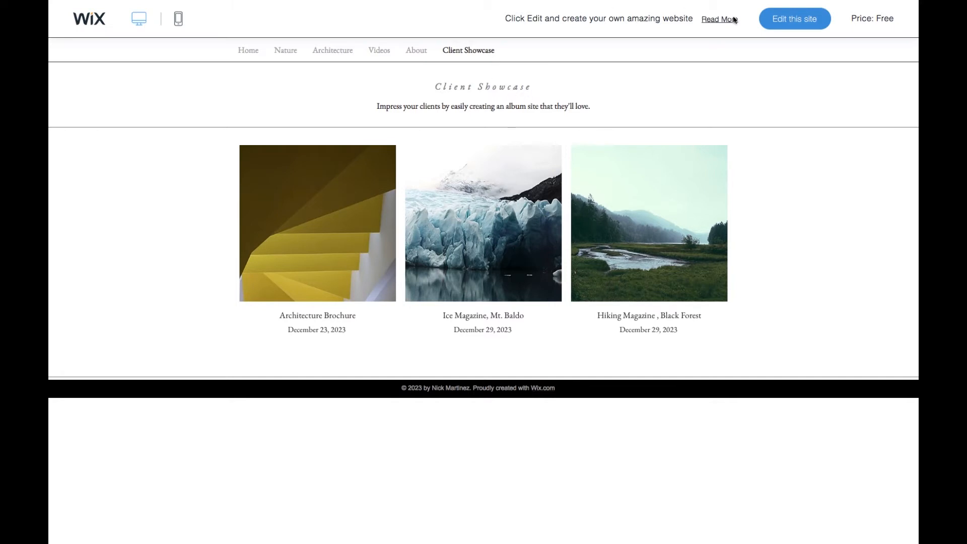
# - Open the template in the editor and close the welcome video
pyautogui.click(801, 26)
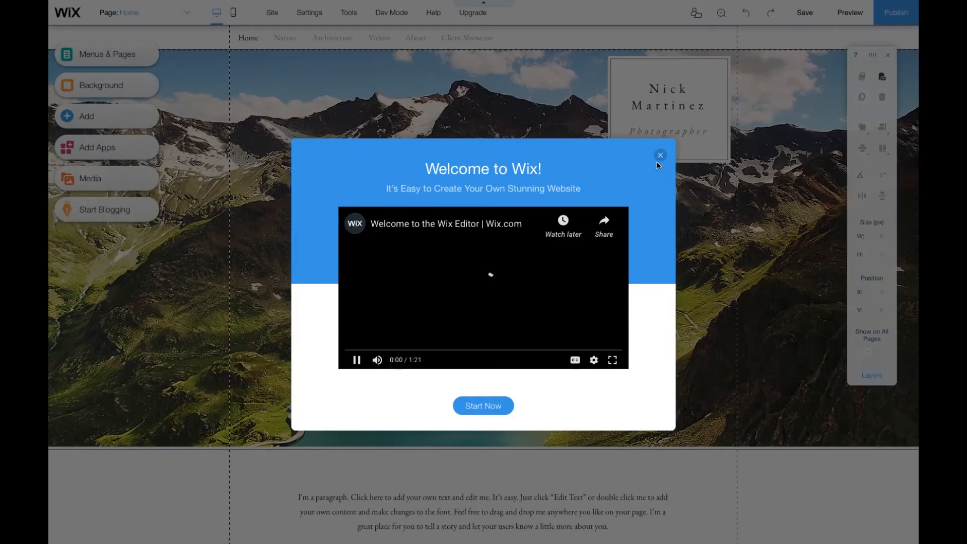
pyautogui.click(663, 156)
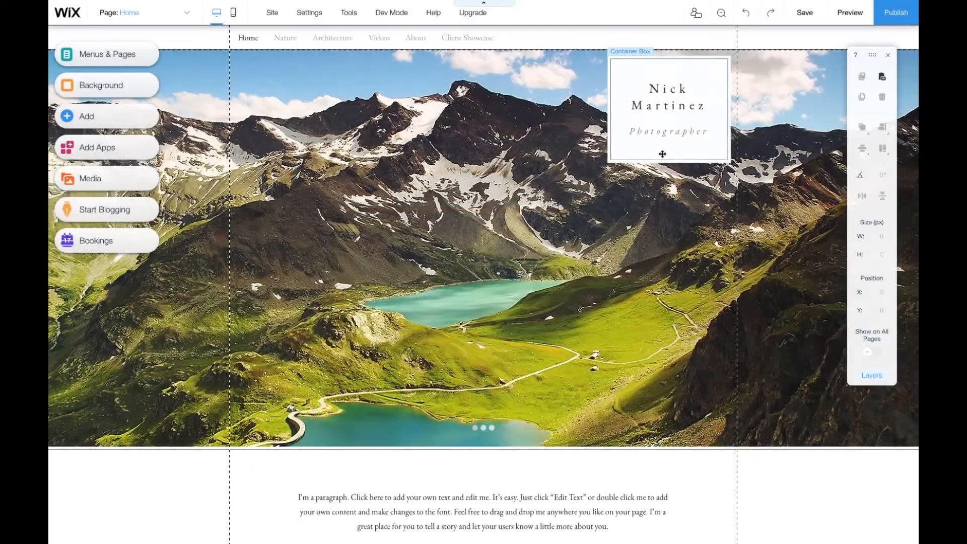
# - Replace the name in the header box with the photographer's full name
pyautogui.click(670, 90)
pyautogui.doubleClick(671, 90)
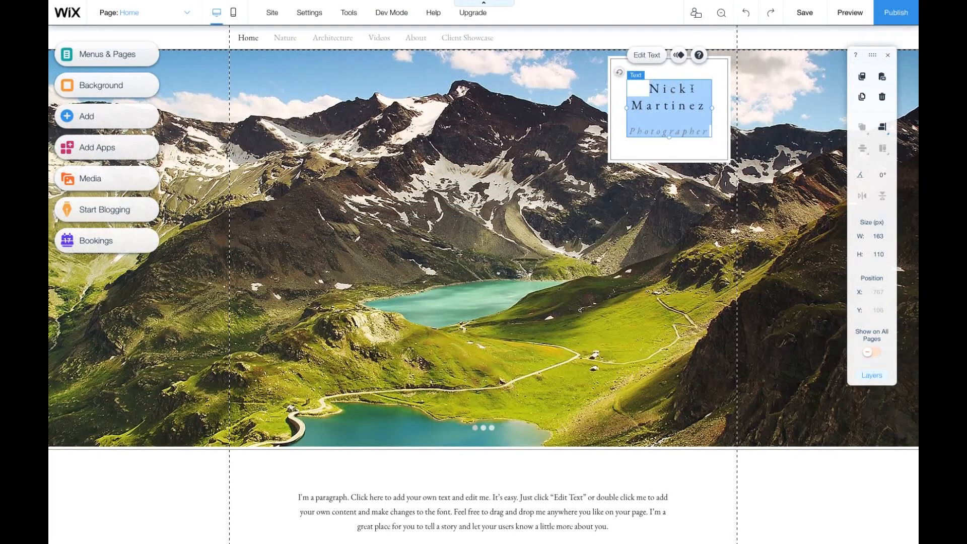
pyautogui.write('EstherH')
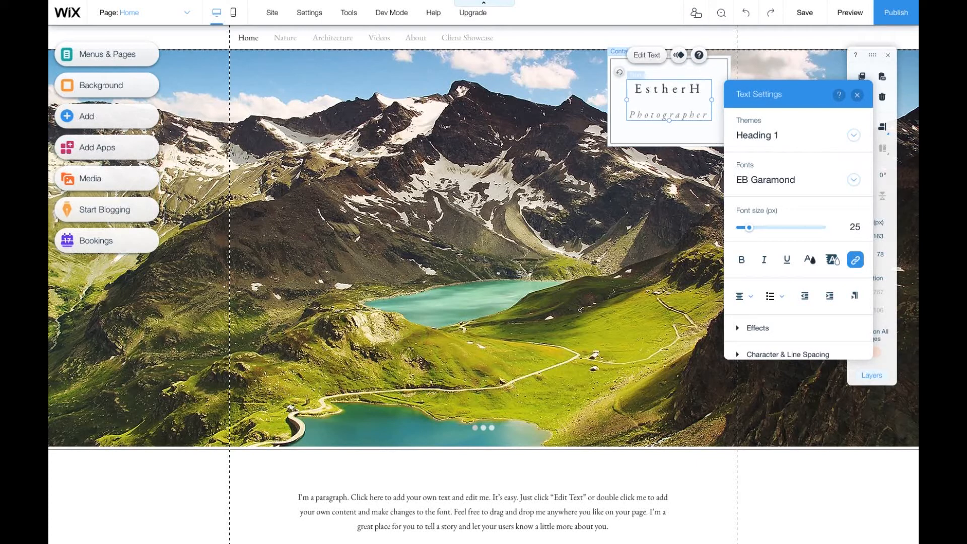
pyautogui.press('BackSpace')
pyautogui.write("Hi'ilan")
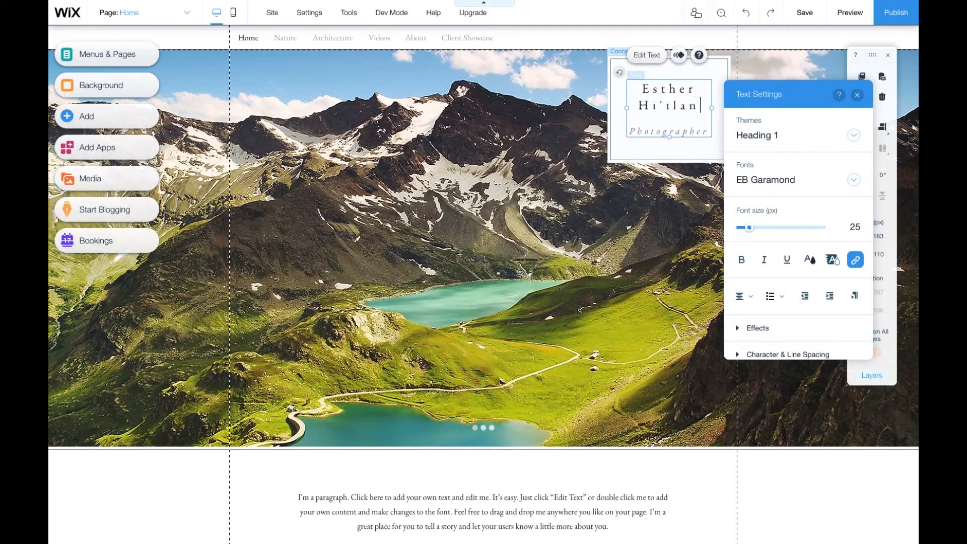
pyautogui.write('i ')
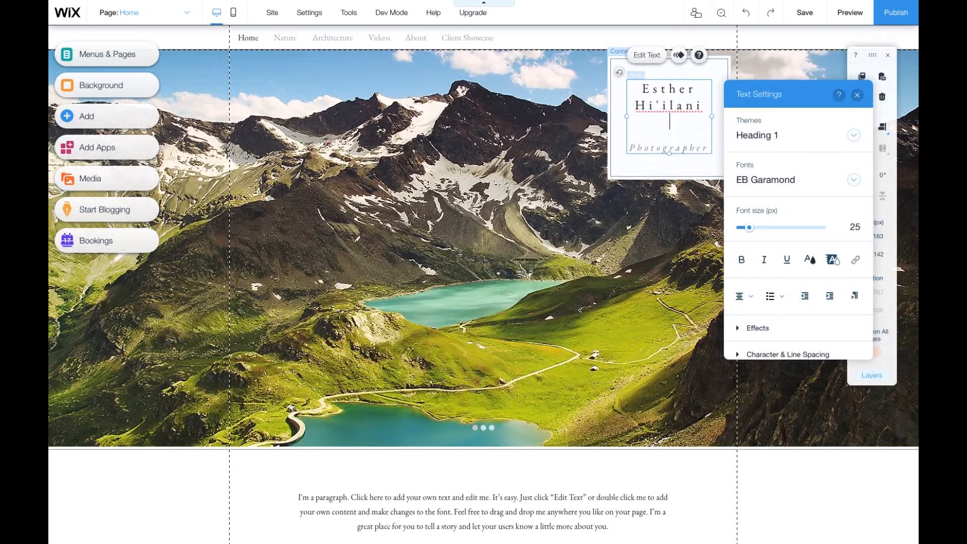
pyautogui.write('Candari')
# - Select all the header box text, set its alignment to justified, and close the text settings
pyautogui.hotkey('ctrl', 'a')
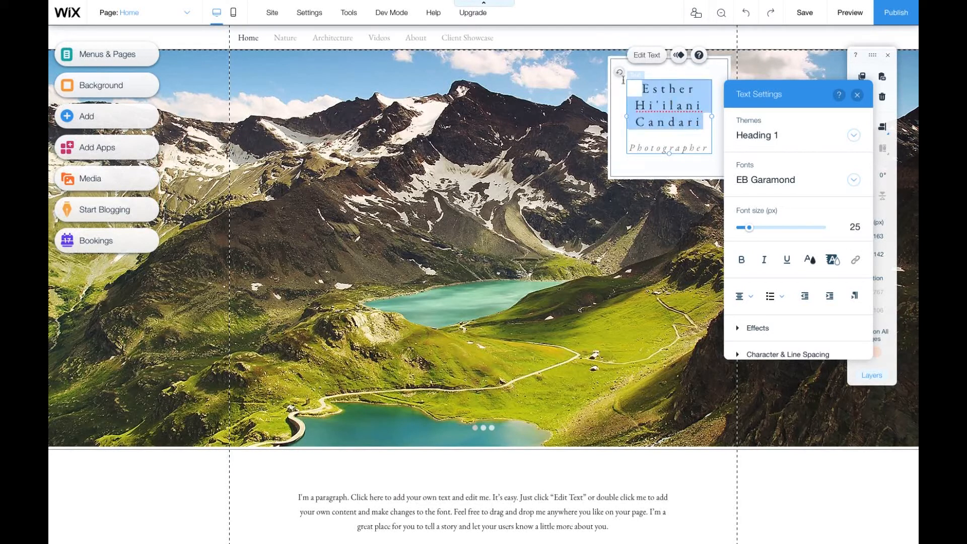
pyautogui.click(744, 296)
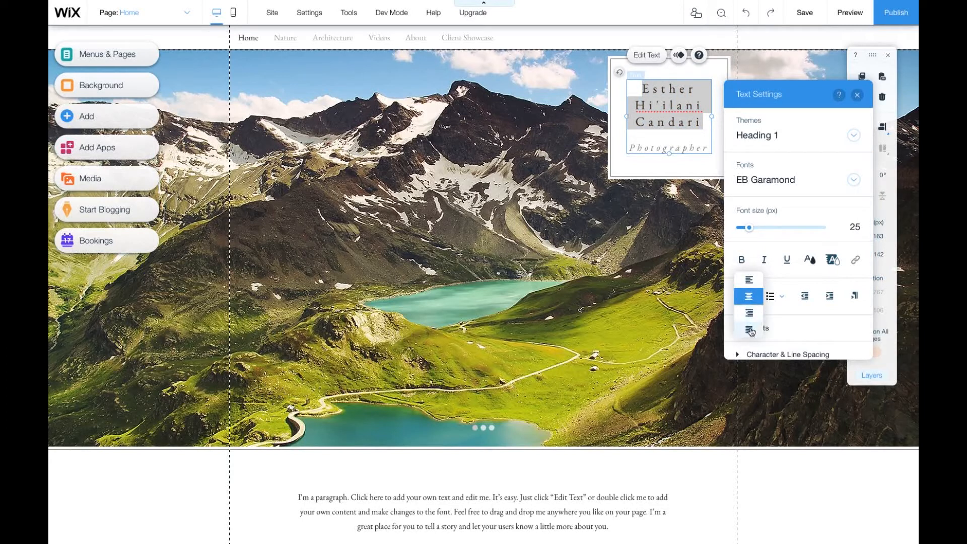
pyautogui.click(750, 330)
pyautogui.click(750, 298)
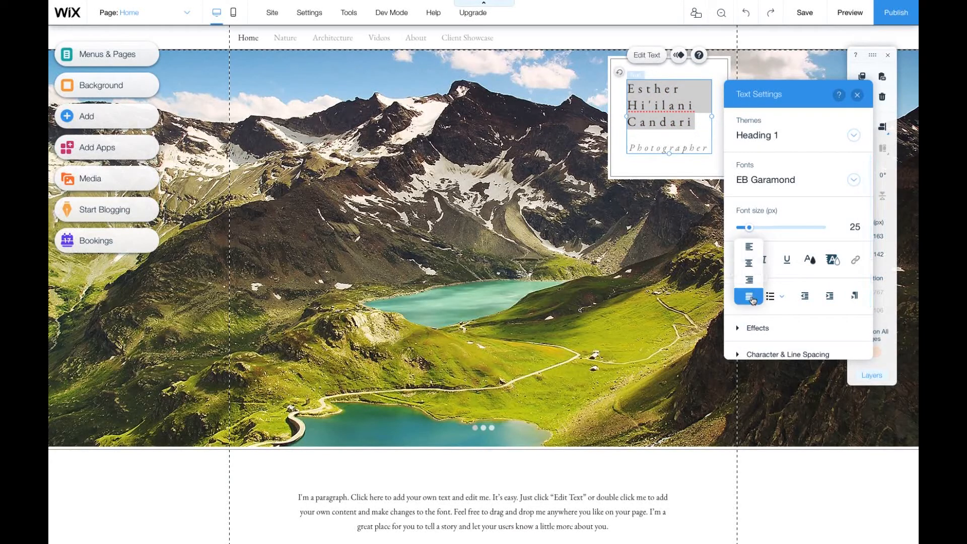
pyautogui.click(751, 298)
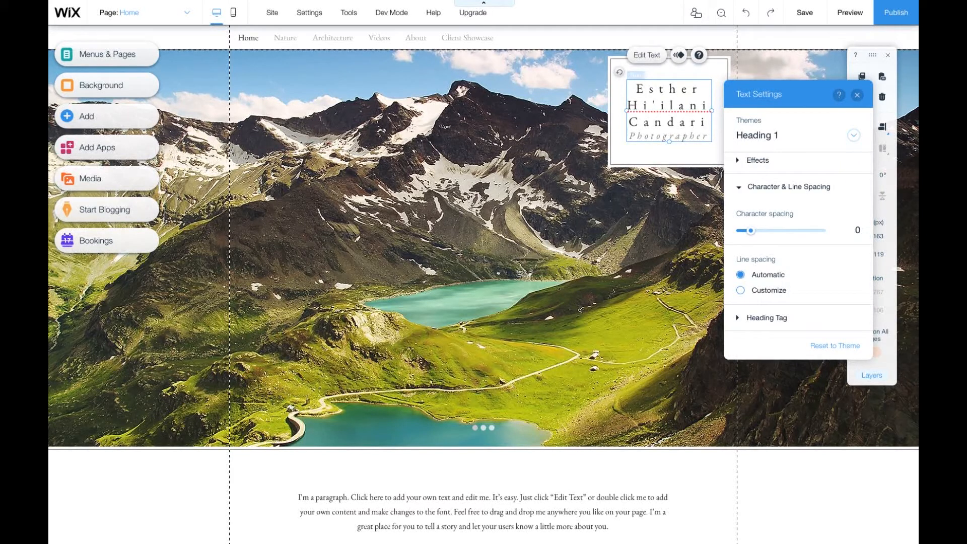
pyautogui.click(856, 95)
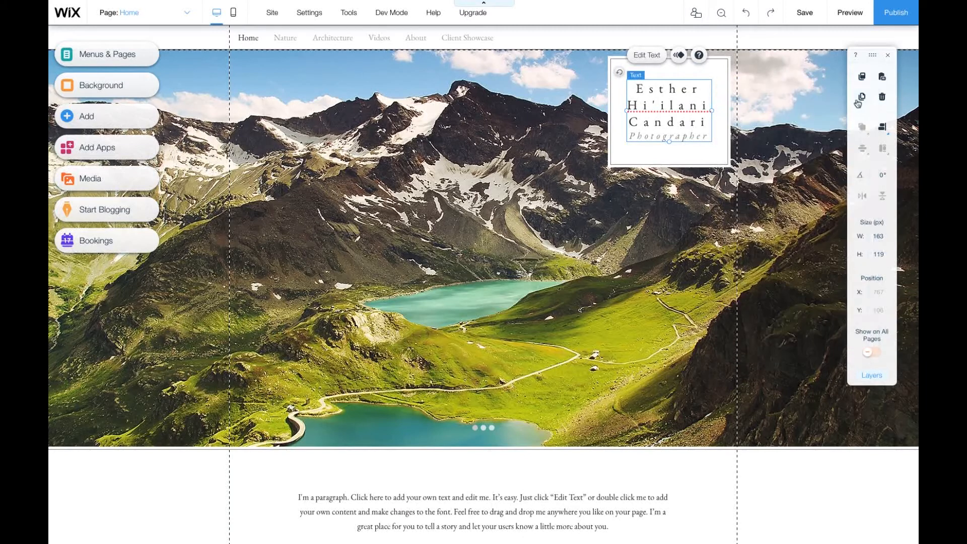
# - Open the hero slideshow's gallery images and upload all photos from the Desktop's Website Photos folder
pyautogui.click(475, 217)
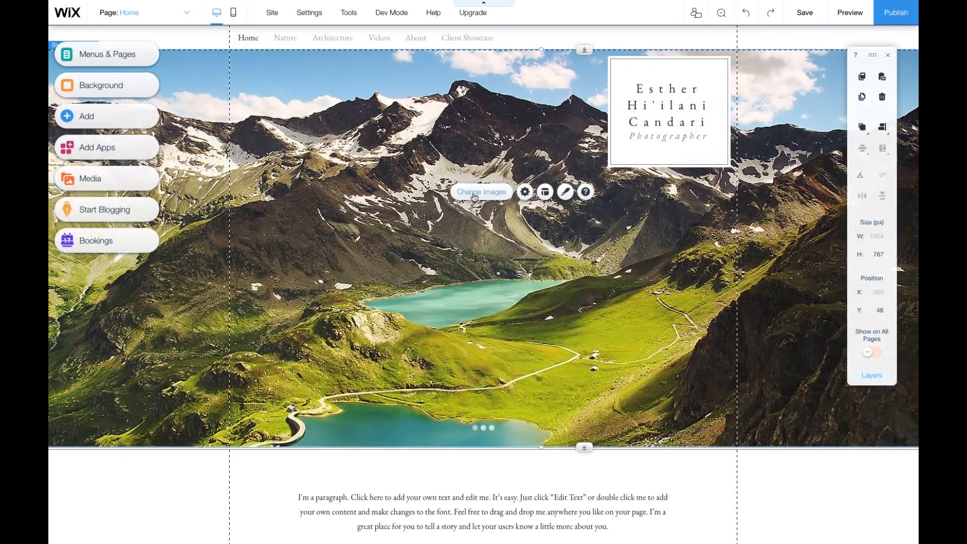
pyautogui.click(473, 196)
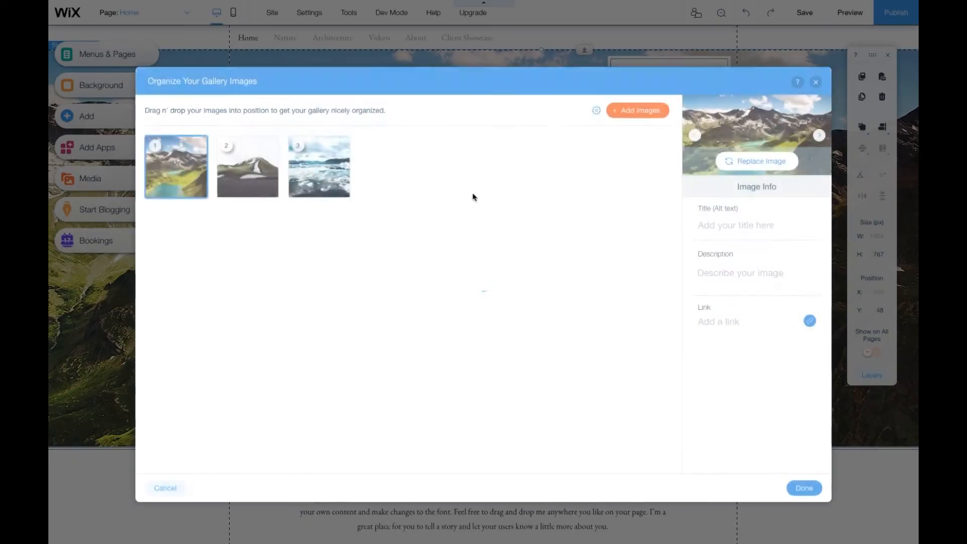
pyautogui.click(623, 111)
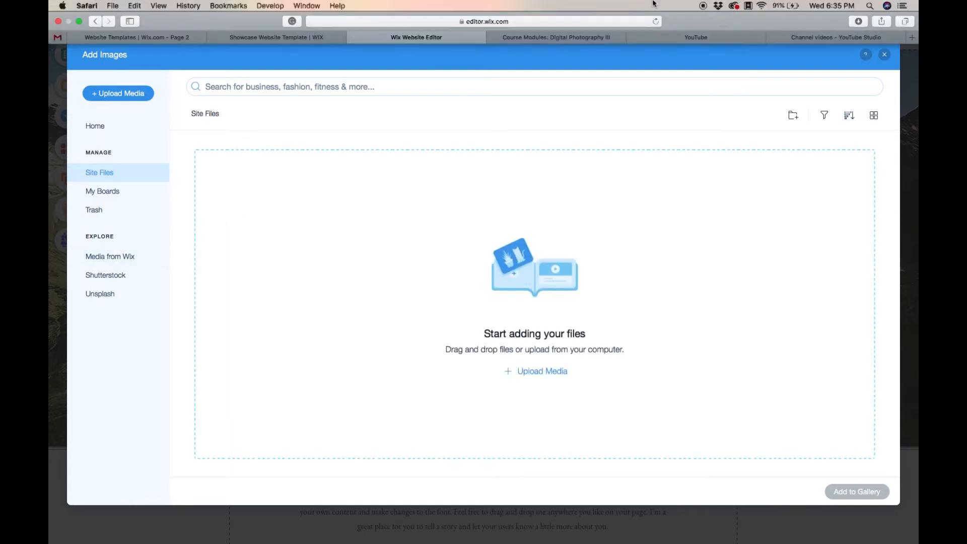
pyautogui.click(540, 372)
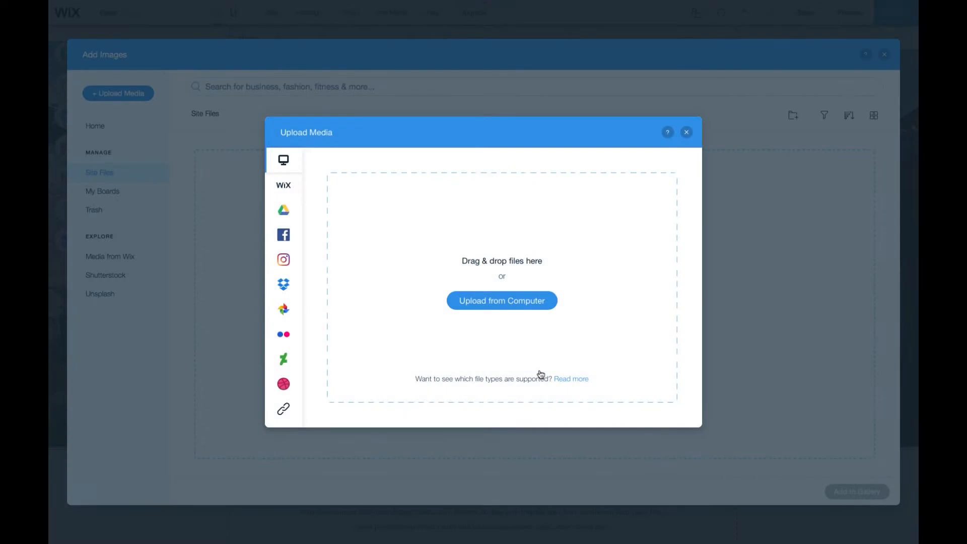
pyautogui.click(510, 309)
pyautogui.click(147, 44)
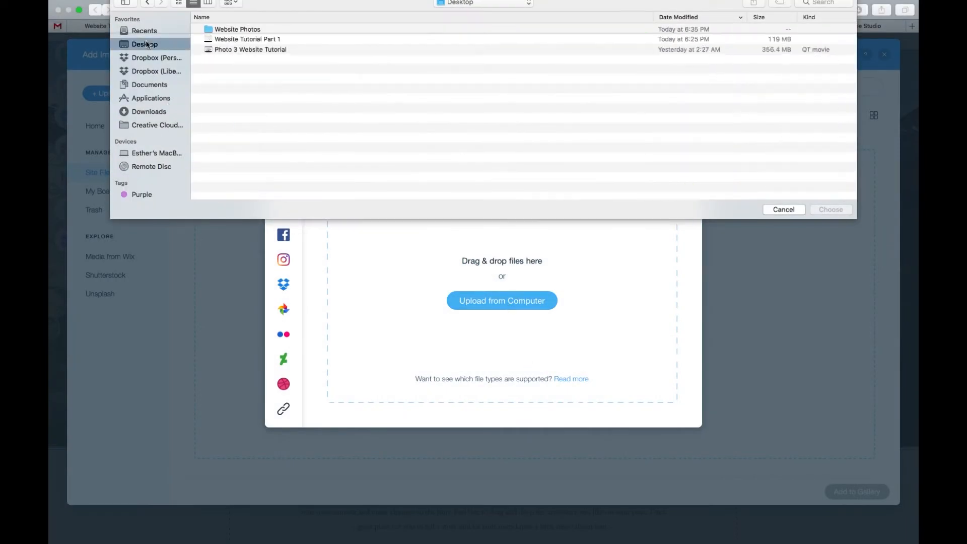
pyautogui.doubleClick(224, 30)
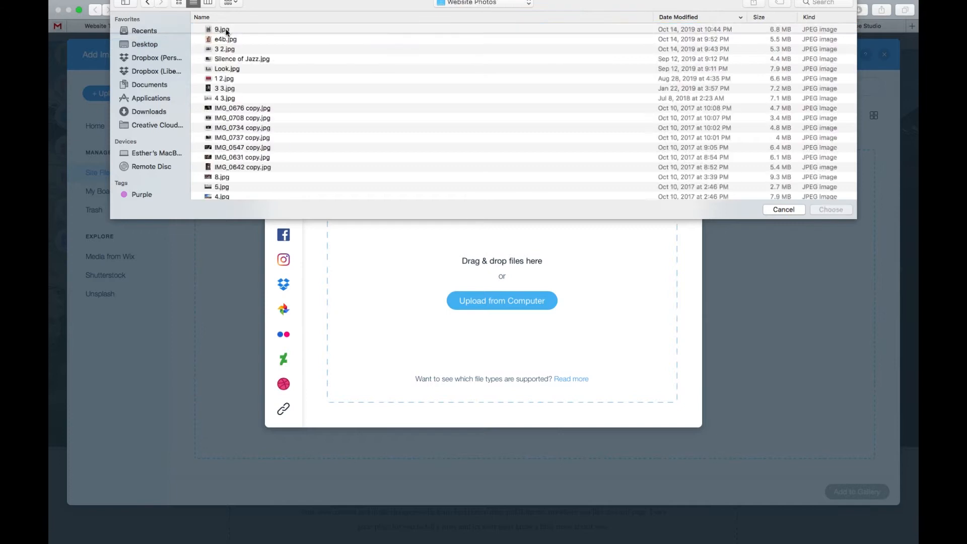
pyautogui.click(226, 31)
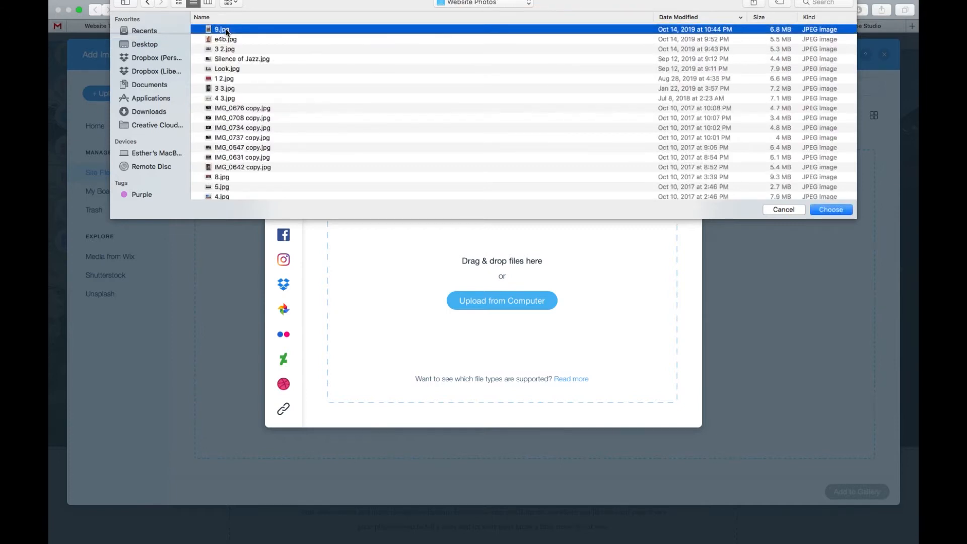
pyautogui.scroll(-5, 236, 126)
pyautogui.keyDown('shift'); pyautogui.click(249, 194); pyautogui.keyUp('shift')
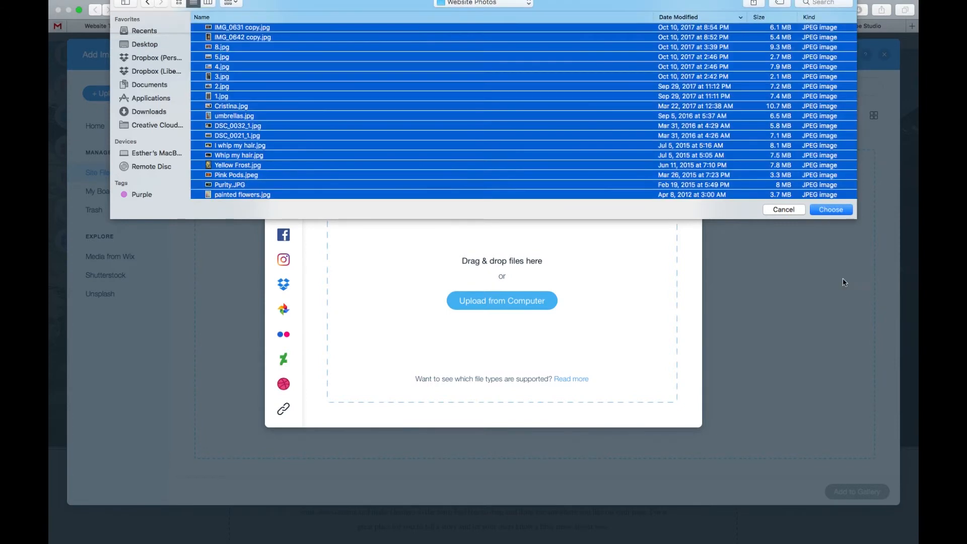
pyautogui.click(830, 209)
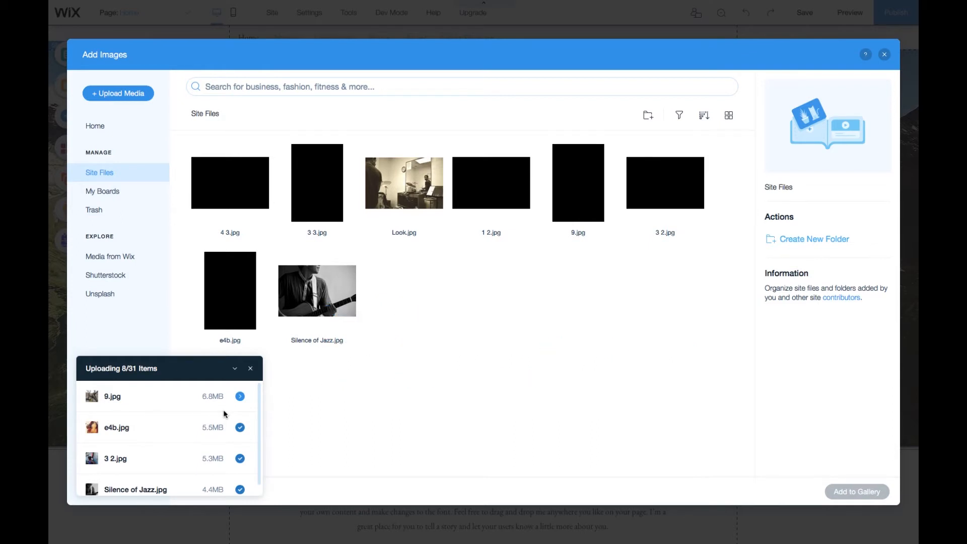
# - Add three uploaded photos, including Purity.JPG and Whip my hair.jpg, to the slideshow gallery
pyautogui.scroll(-10, 224, 414)
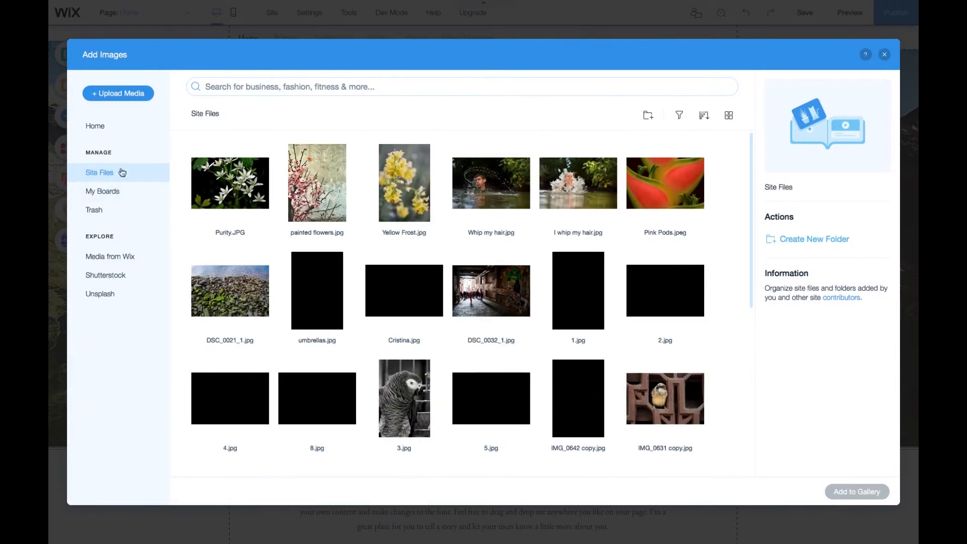
pyautogui.scroll(-5, 334, 321)
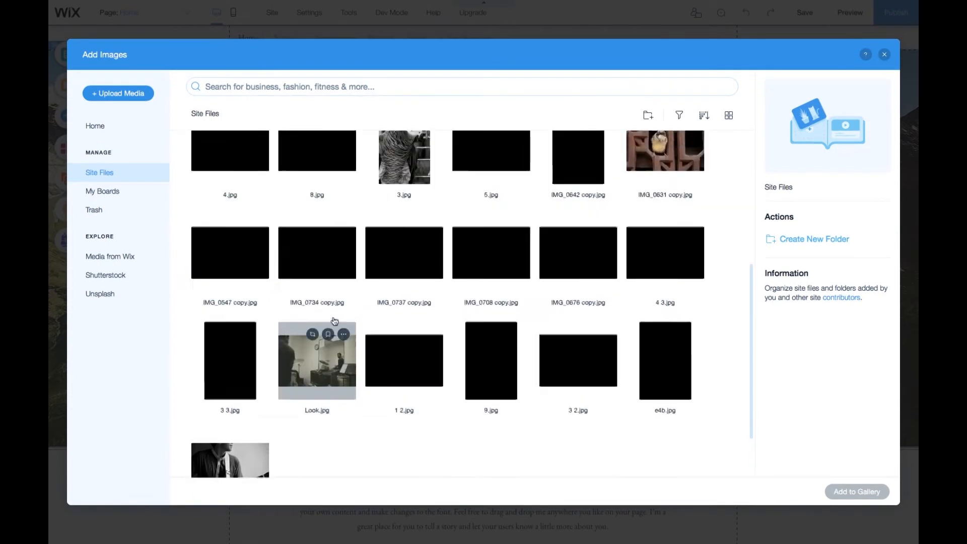
pyautogui.scroll(5, 334, 321)
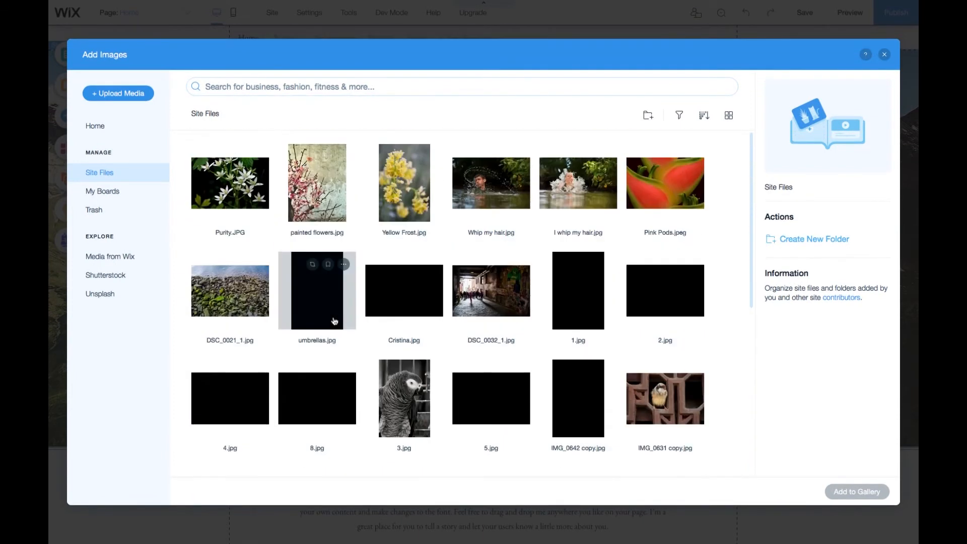
pyautogui.click(250, 193)
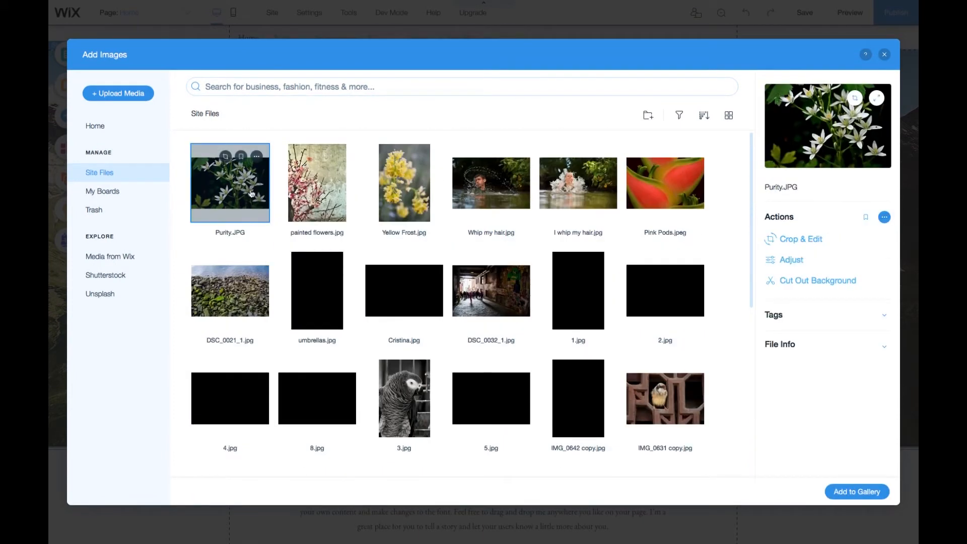
pyautogui.click(502, 196)
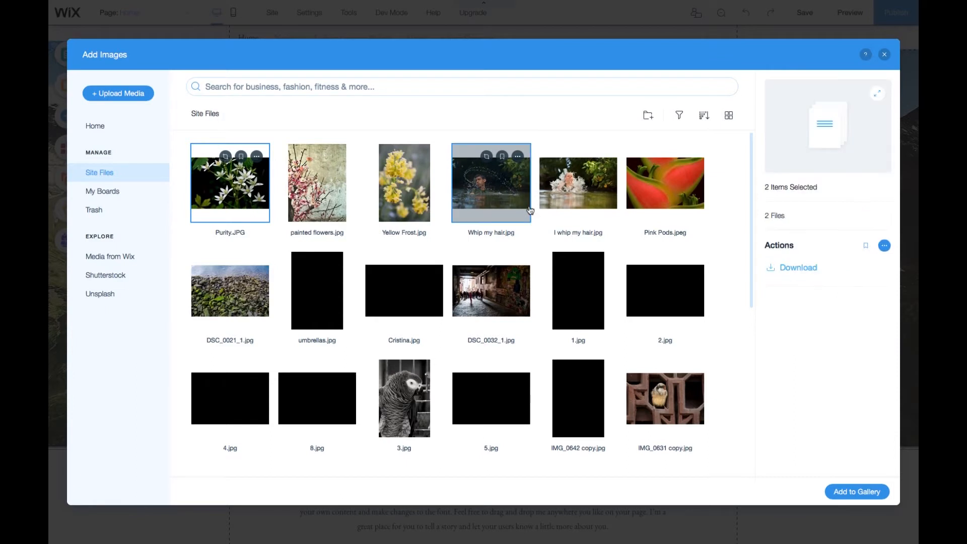
pyautogui.scroll(-1, 530, 210)
pyautogui.scroll(-5, 531, 210)
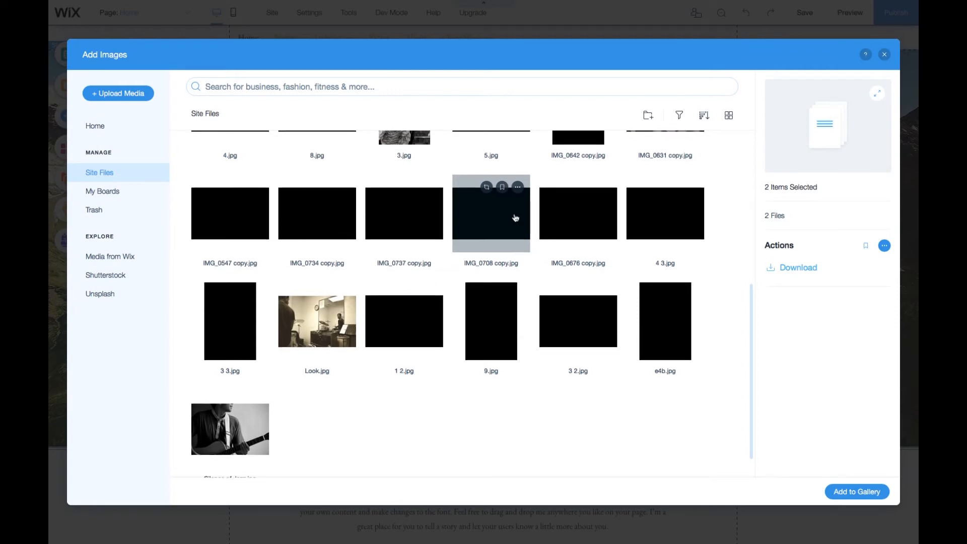
pyautogui.click(856, 491)
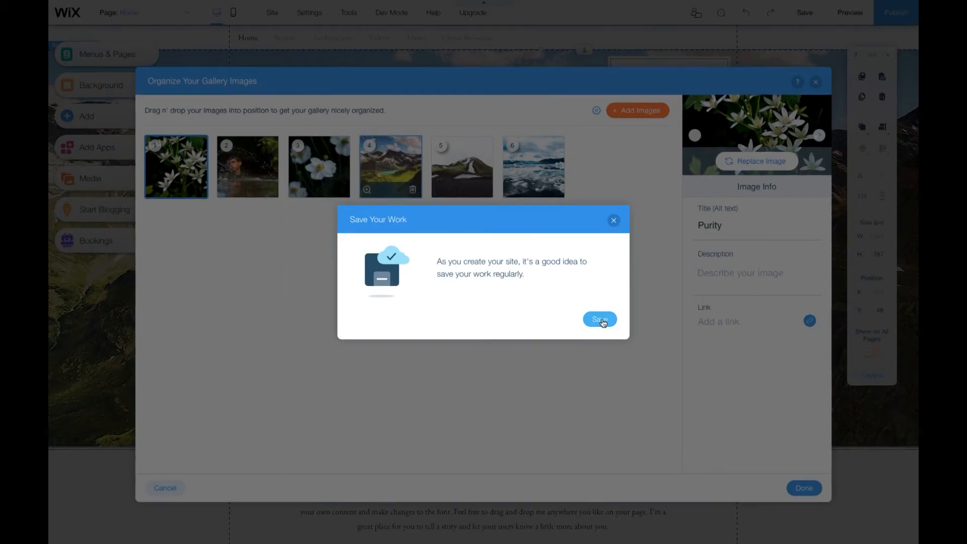
# - Save the site, setting its free Wix.com domain address to the photographer's name
pyautogui.click(603, 323)
pyautogui.click(638, 408)
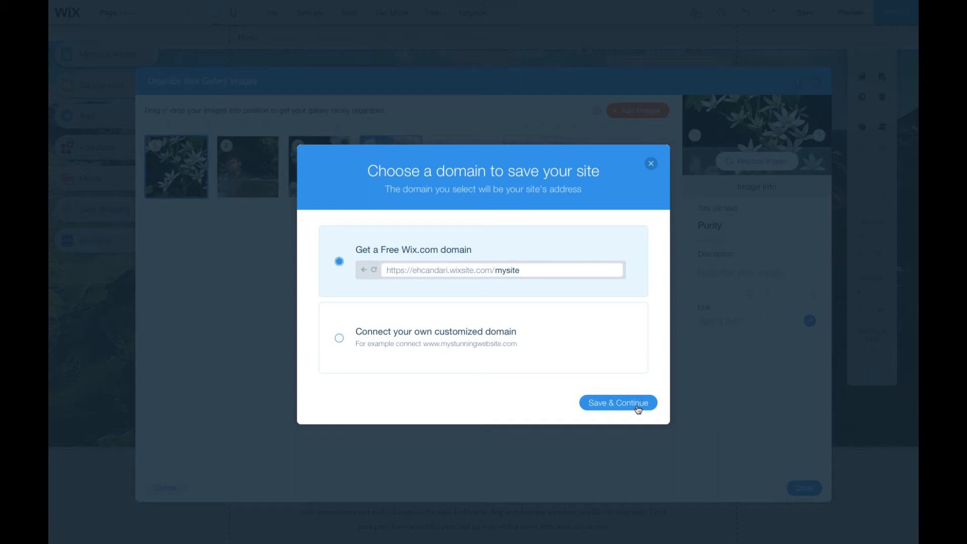
pyautogui.click(522, 271)
pyautogui.moveTo(522, 271); pyautogui.dragTo(500, 269)
pyautogui.press('BackSpace')
pyautogui.write('estherhcandari')
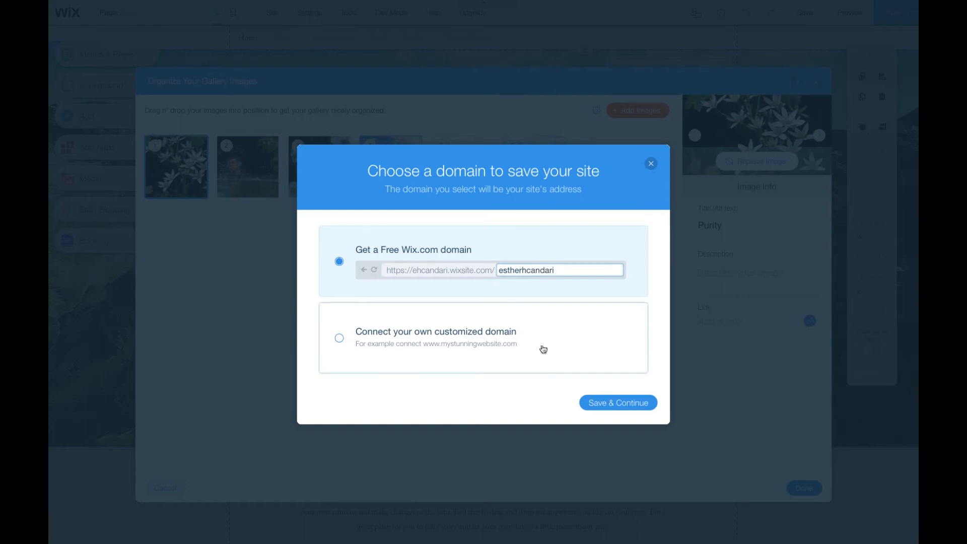
pyautogui.click(644, 406)
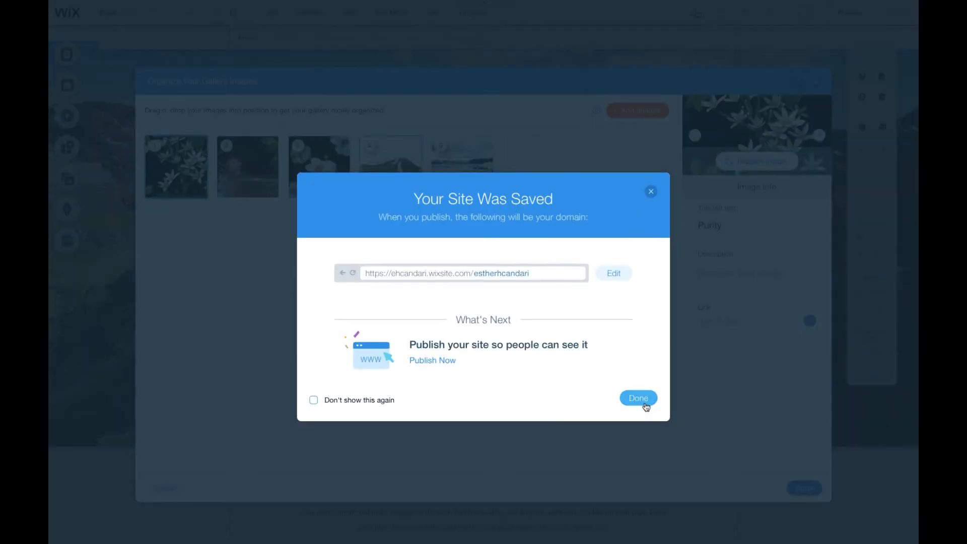
# - Delete the three original template landscape images from the slideshow gallery
pyautogui.click(645, 404)
pyautogui.click(415, 194)
pyautogui.click(414, 195)
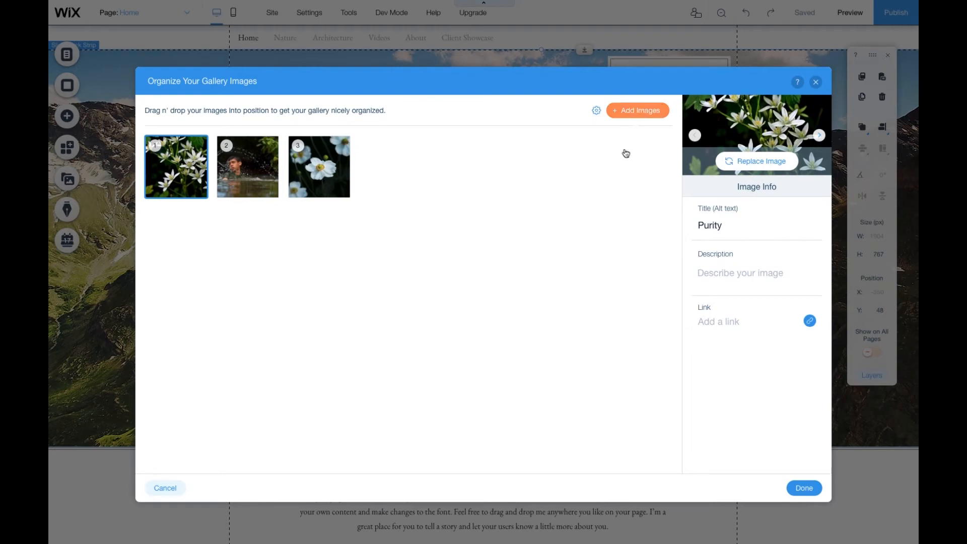
# - Add IMG_0734 copy.jpg from the site files to the slideshow gallery
pyautogui.click(637, 111)
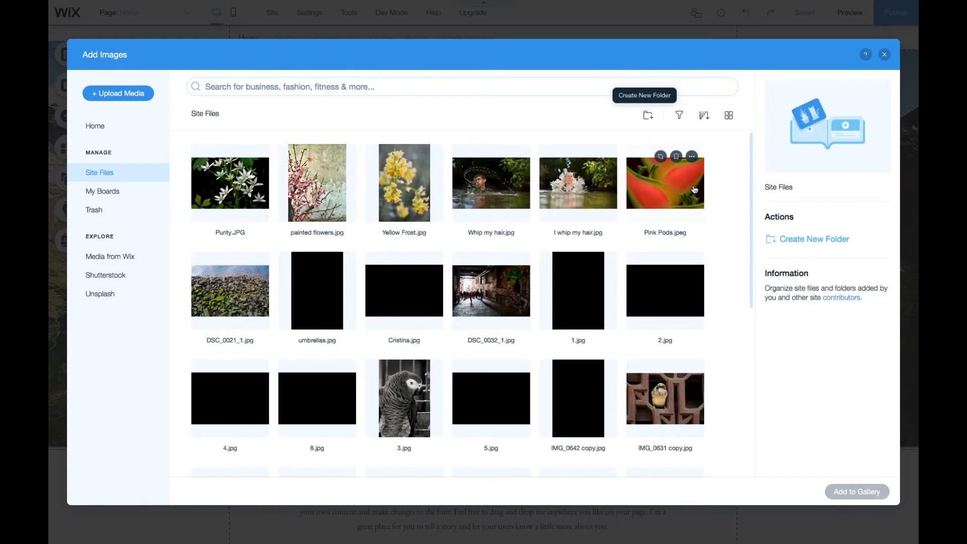
pyautogui.scroll(-2, 695, 190)
pyautogui.scroll(-3, 319, 341)
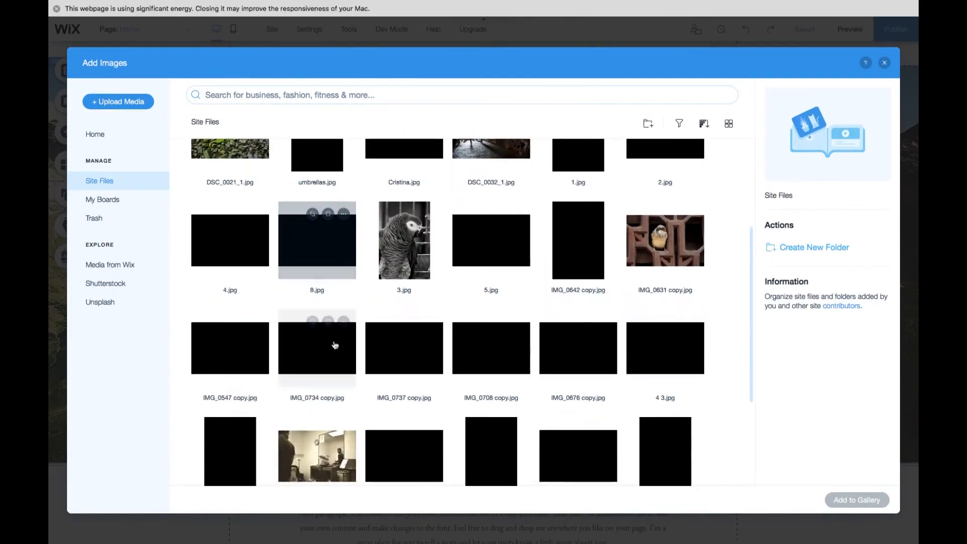
pyautogui.scroll(-2, 335, 345)
pyautogui.click(333, 315)
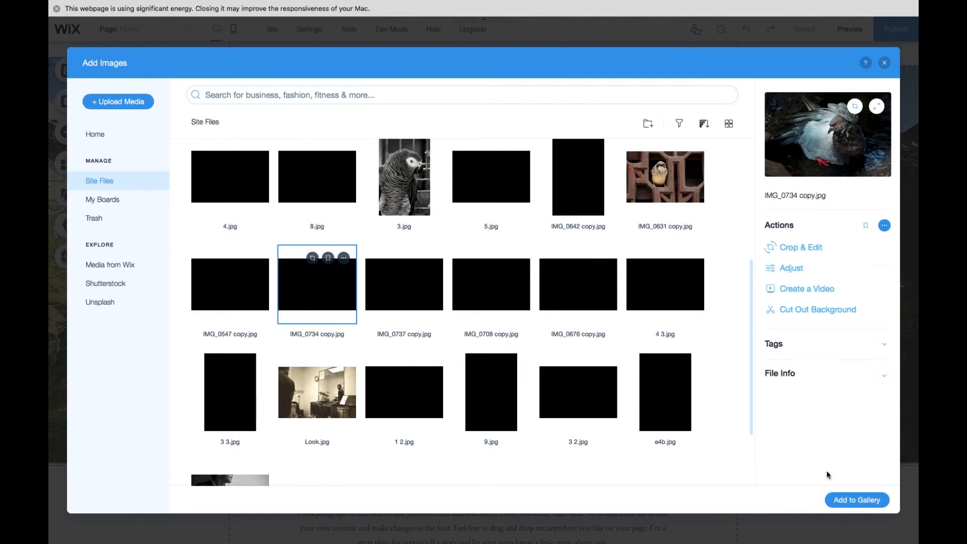
pyautogui.click(851, 500)
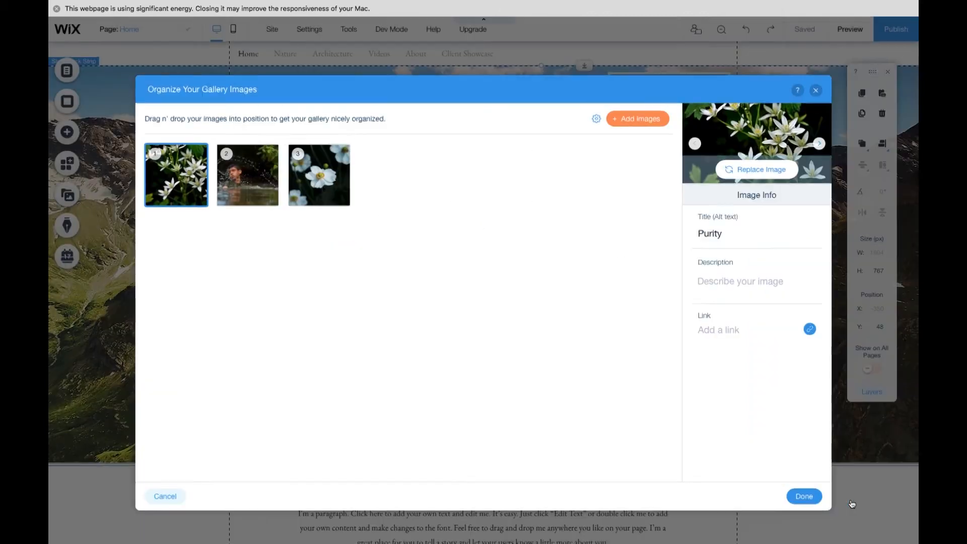
pyautogui.click(414, 200)
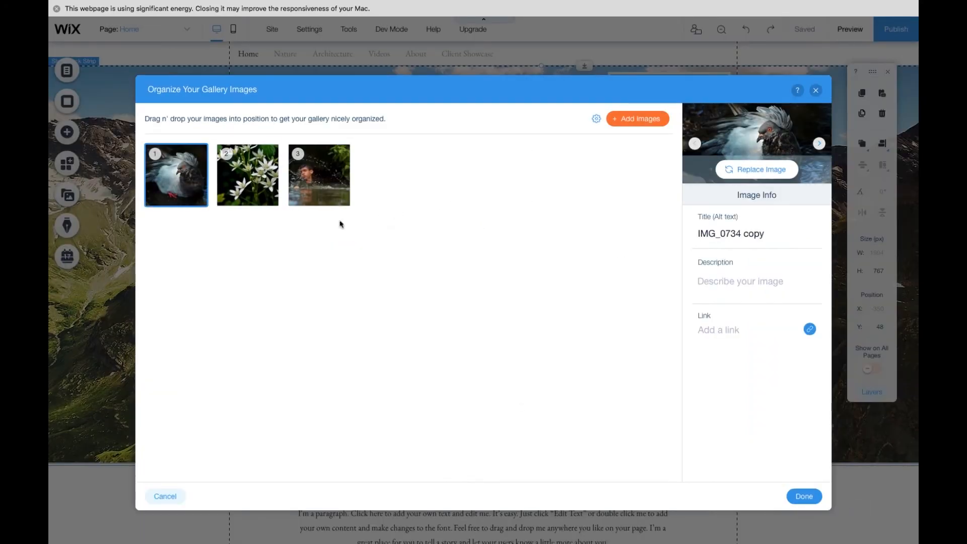
# - Move the Whip my hair photo to the first position in the slideshow gallery and close the organizer
pyautogui.click(266, 180)
pyautogui.moveTo(319, 175); pyautogui.dragTo(176, 175)
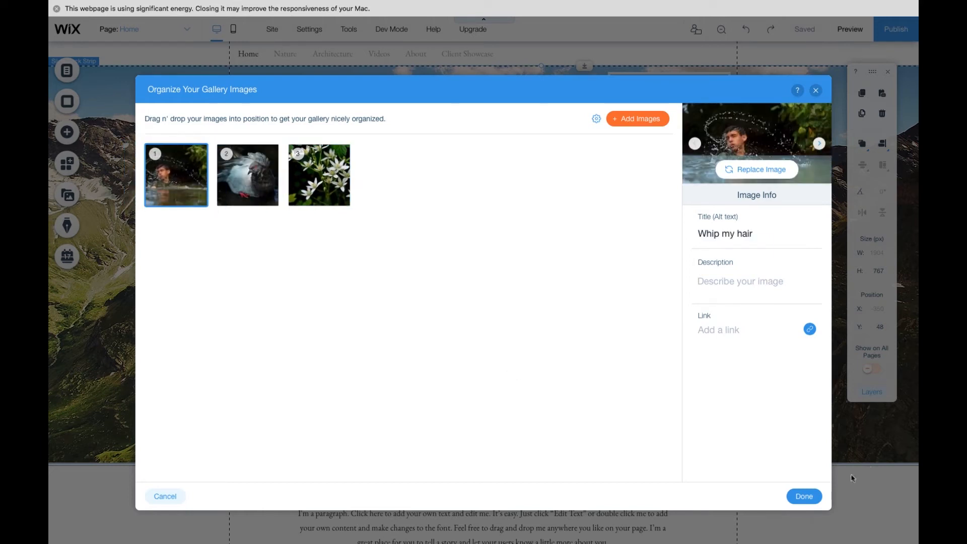
pyautogui.click(803, 496)
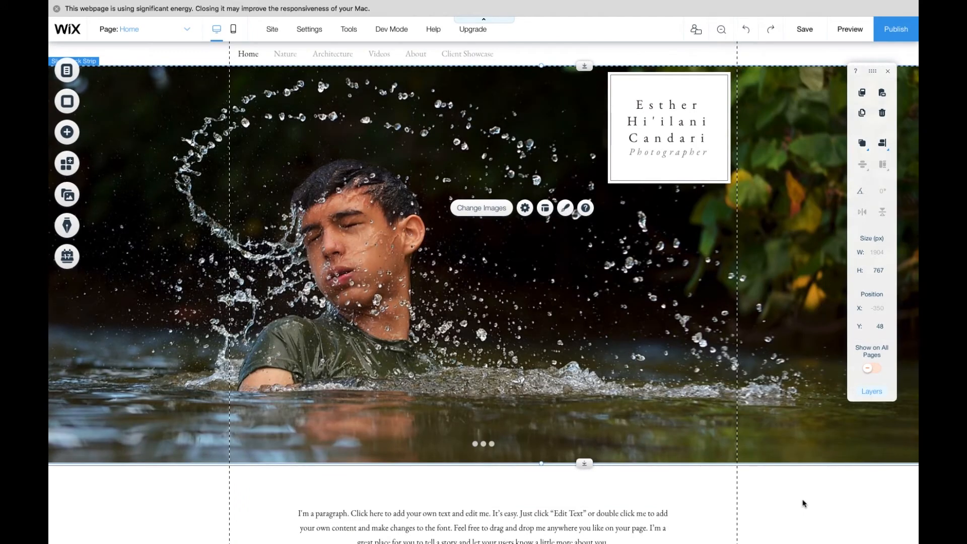
# - Search the web in a new tab for 'quote by ansel adams' and copy the quote about words becoming unclear
pyautogui.scroll(-3, 668, 440)
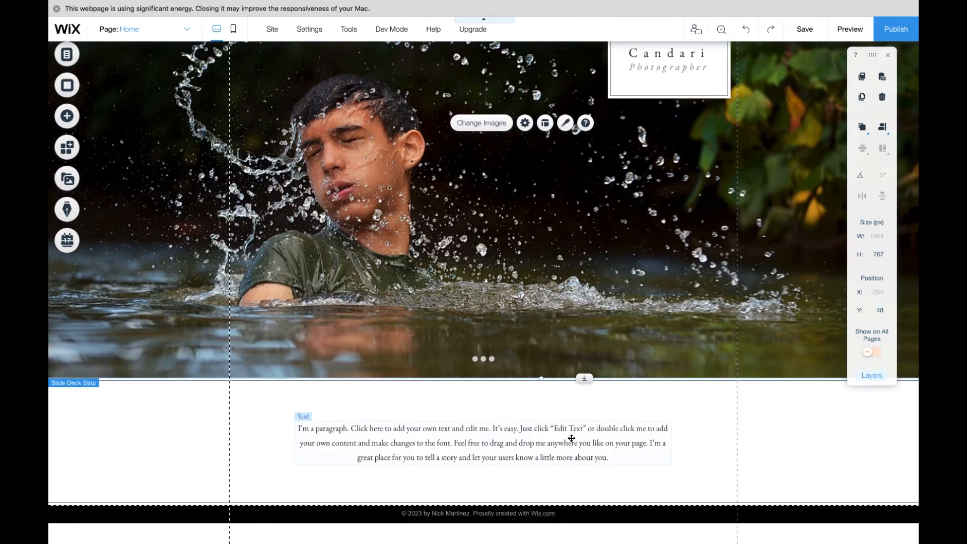
pyautogui.click(602, 458)
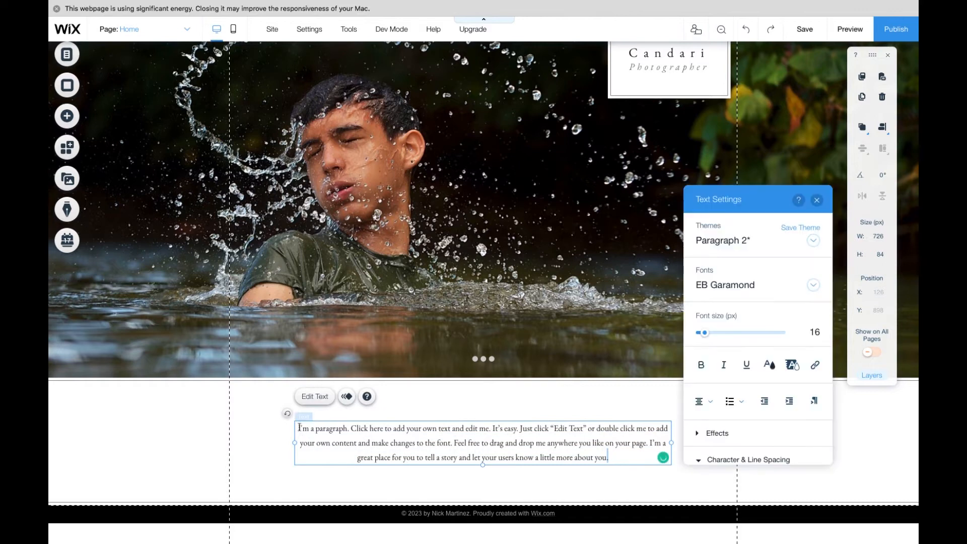
pyautogui.moveTo(300, 427); pyautogui.dragTo(635, 459)
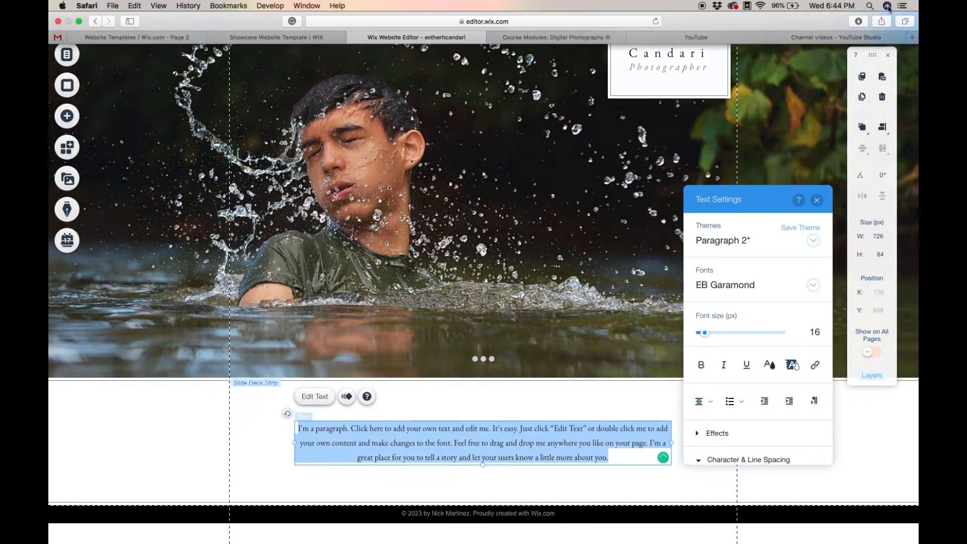
pyautogui.press('super+t')
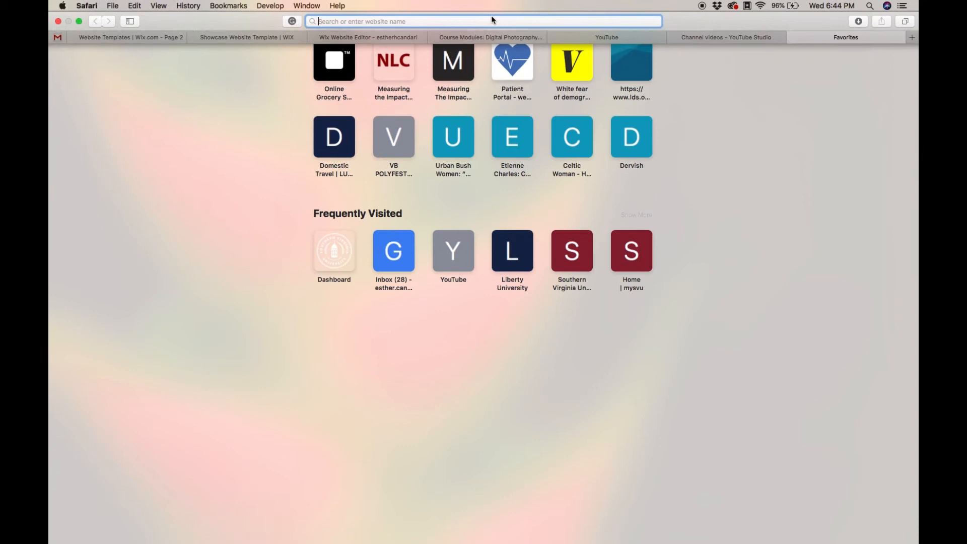
pyautogui.write('quote b')
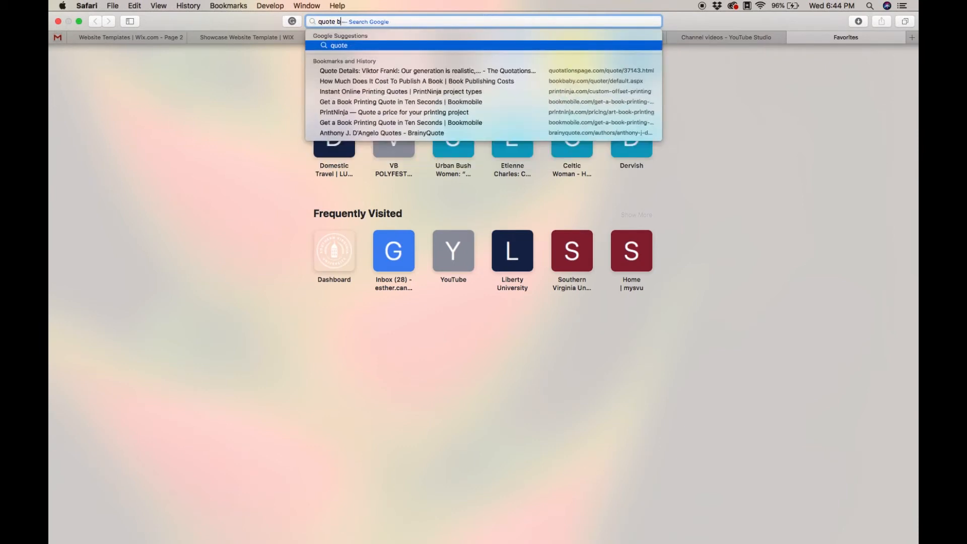
pyautogui.write('y ansel adams')
pyautogui.press('Return')
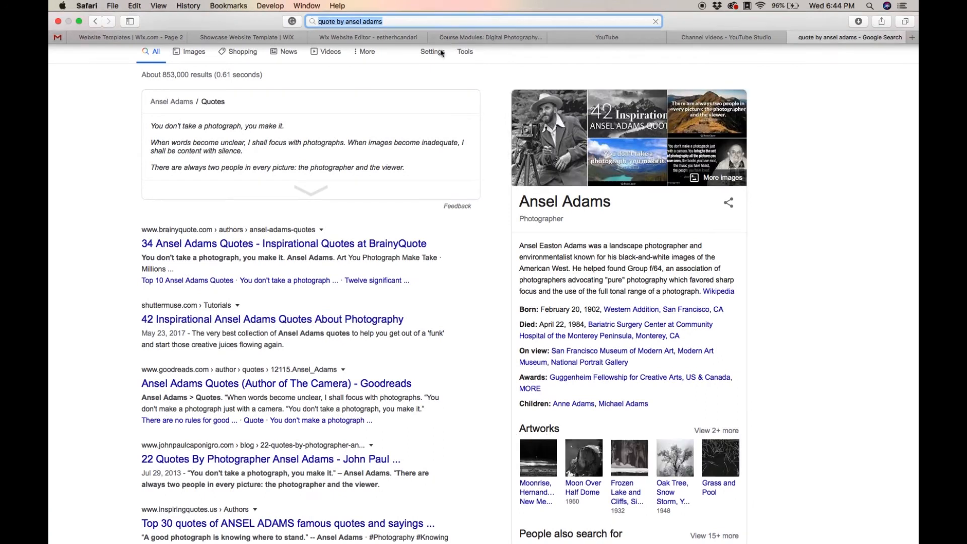
pyautogui.moveTo(152, 142); pyautogui.dragTo(256, 150)
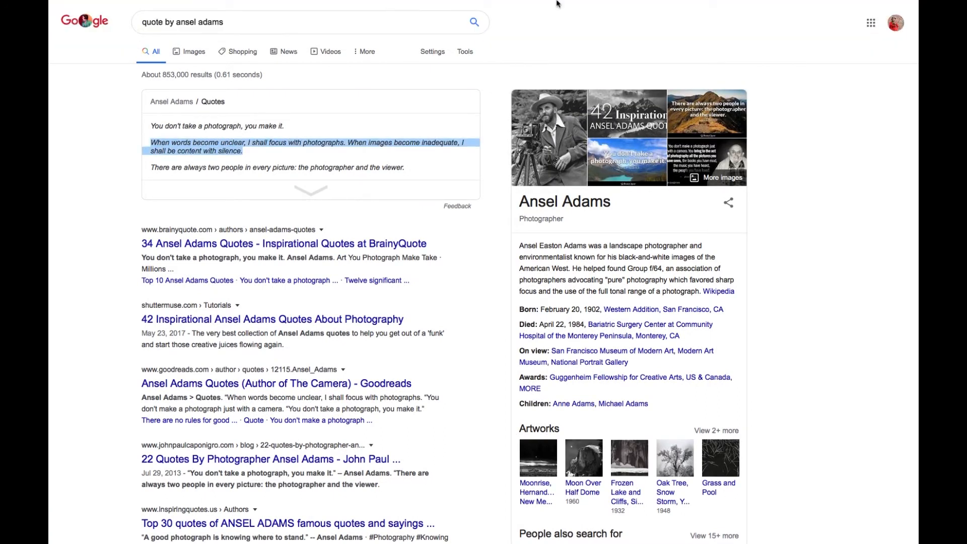
# - Replace the home page placeholder paragraph with the copied quote followed by '- Ansel Adams'
pyautogui.moveTo(559, 1)
pyautogui.click(384, 37)
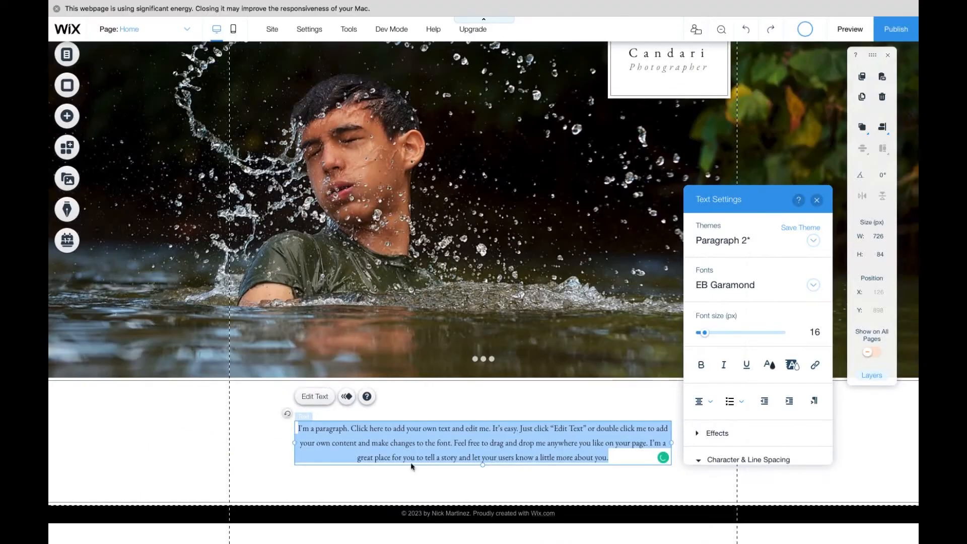
pyautogui.write('When words become unclear, I shall focus with photographs. When images become inadequate, I shall be content with silence."')
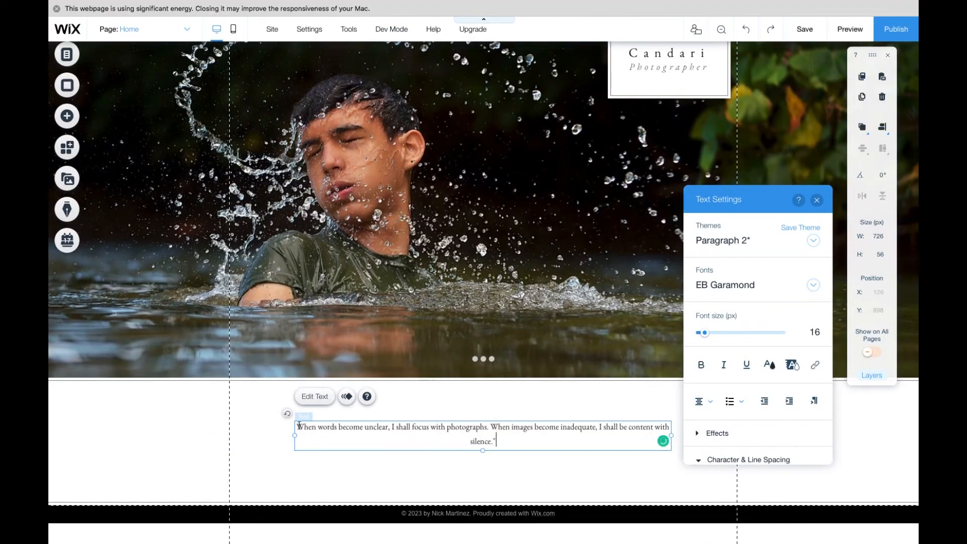
pyautogui.write('- Ansel Adams')
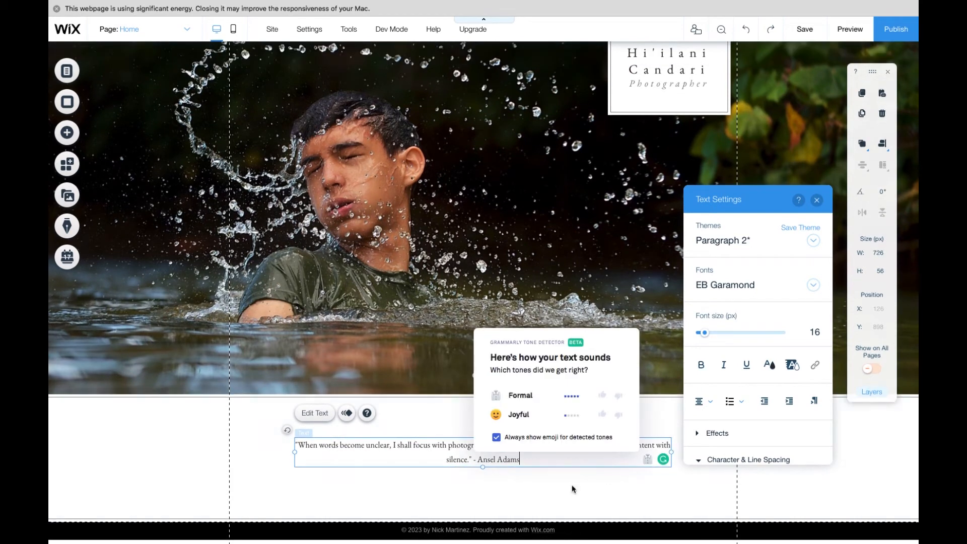
# - Widen the quote text box so the whole quote fits on one line
pyautogui.click(683, 446)
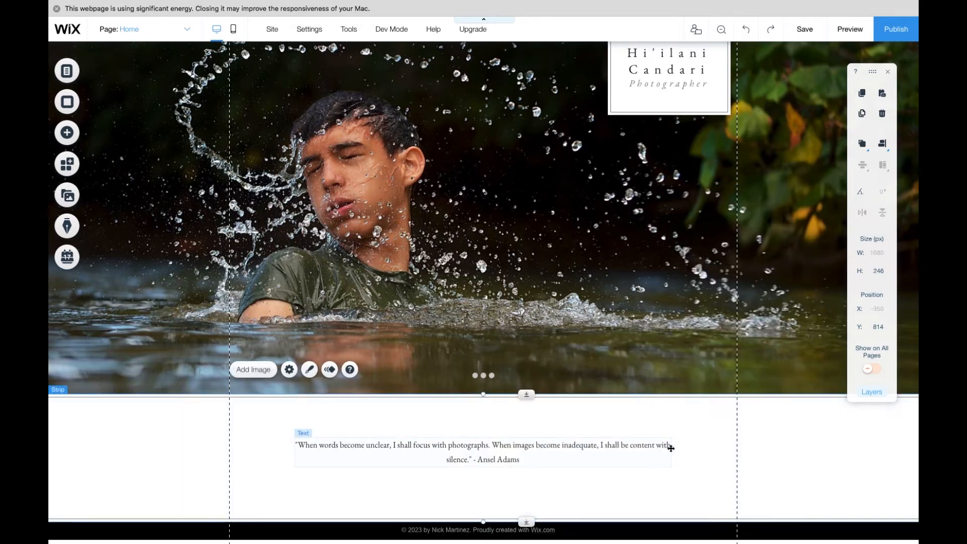
pyautogui.click(669, 447)
pyautogui.moveTo(671, 451); pyautogui.dragTo(717, 453)
pyautogui.doubleClick(707, 445)
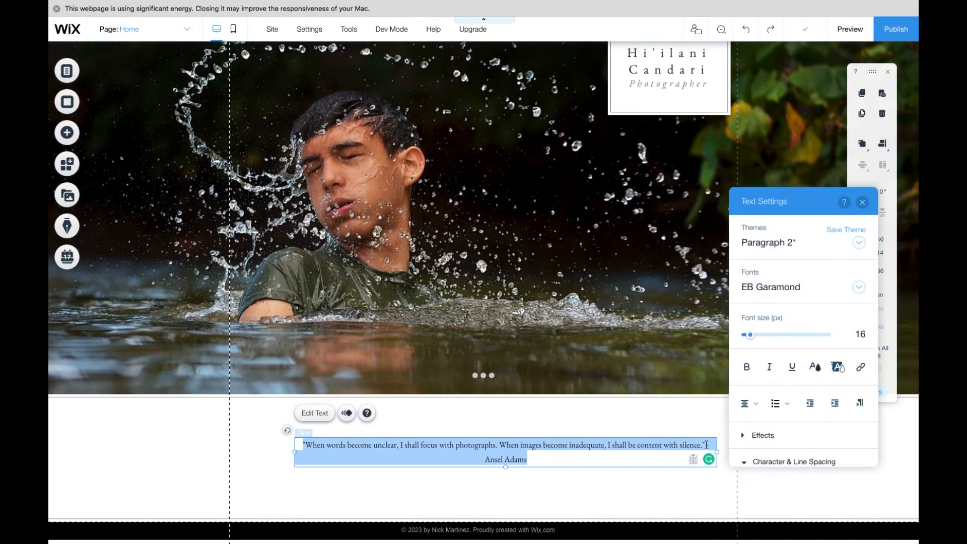
# - Move the '- Ansel Adams' attribution onto its own line below the quote
pyautogui.click(707, 445)
pyautogui.press('Return')
# - Set the quote text's alignment to left
pyautogui.click(748, 402)
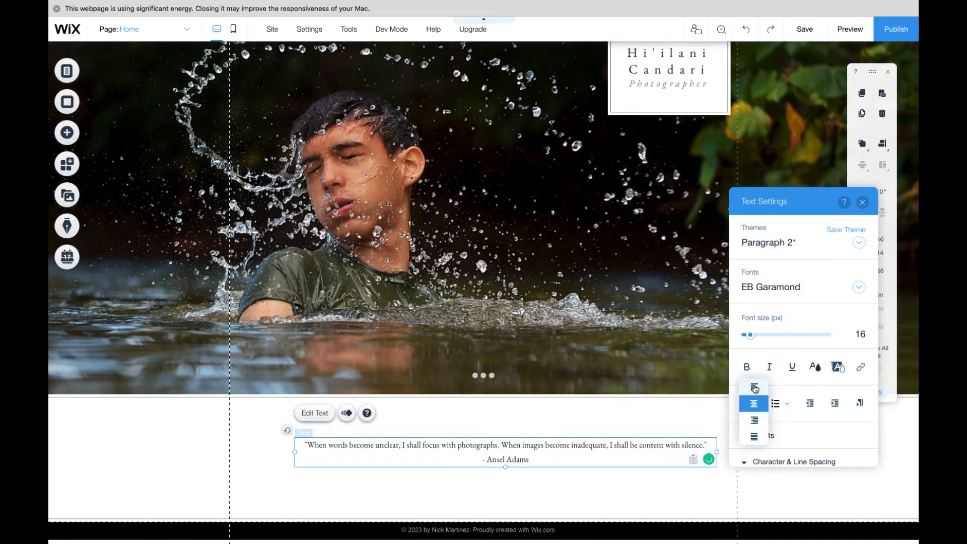
pyautogui.click(753, 388)
pyautogui.press('super+a')
pyautogui.click(747, 403)
pyautogui.click(754, 389)
# - Reposition the quote text box higher and further left beneath the slideshow
pyautogui.click(296, 460)
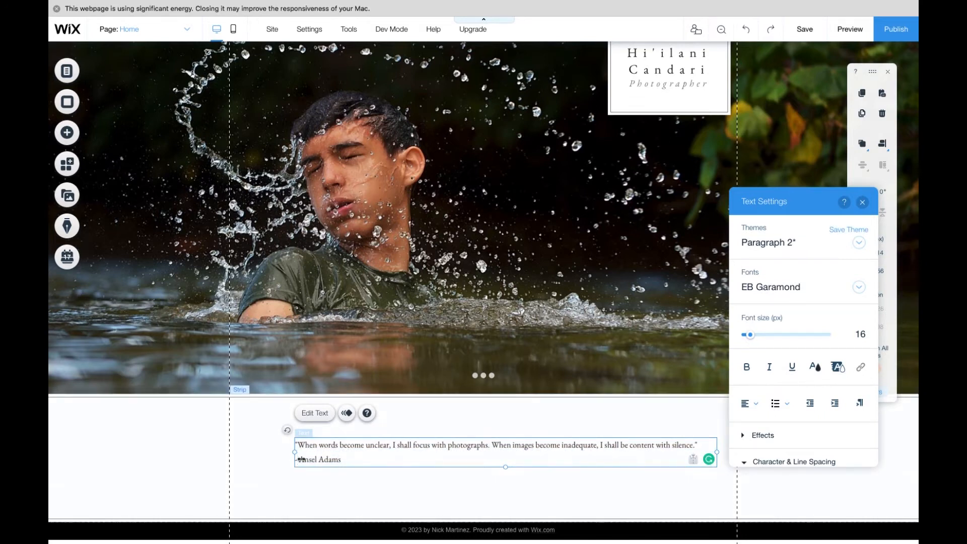
pyautogui.click(579, 475)
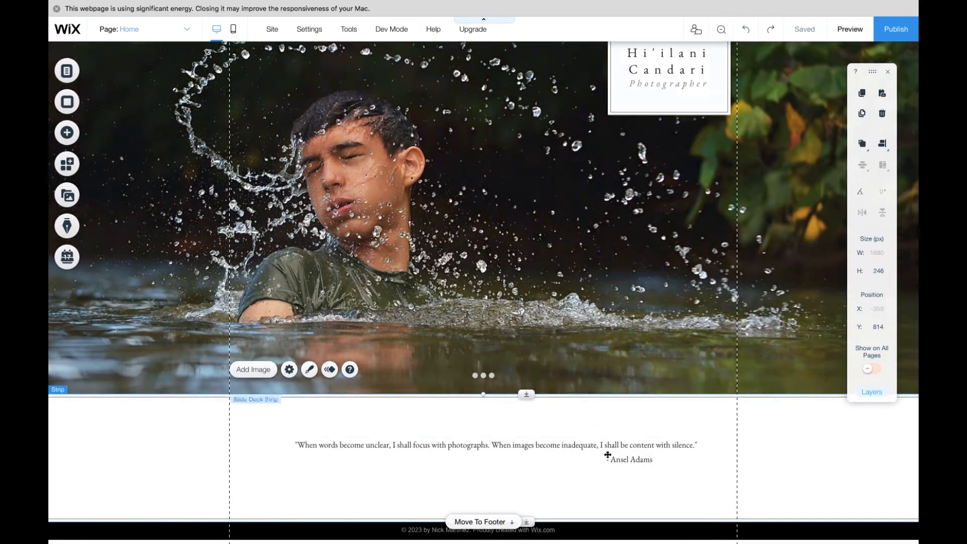
pyautogui.moveTo(607, 452); pyautogui.dragTo(587, 428)
pyautogui.scroll(3, 762, 457)
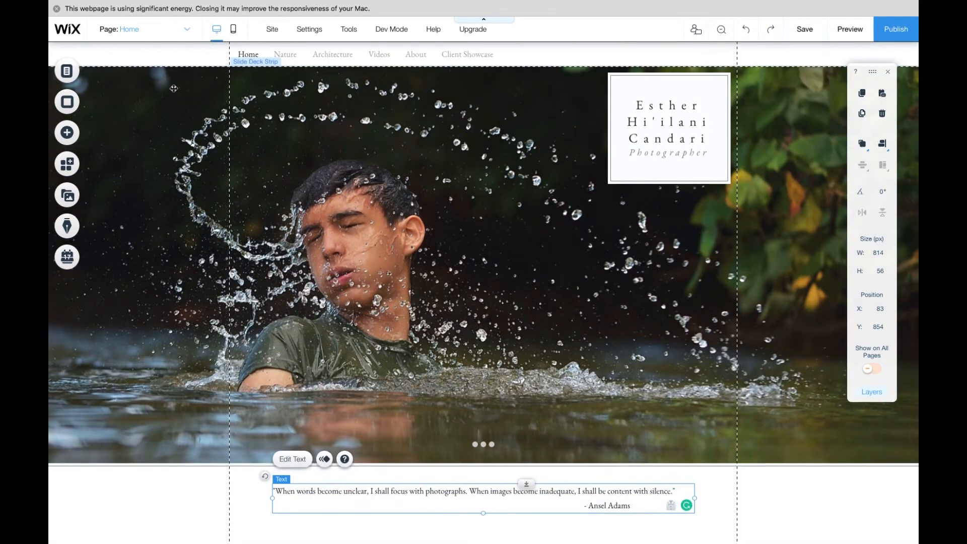
# - Open the site's page manager and rename the Architecture page to Travel
pyautogui.click(187, 30)
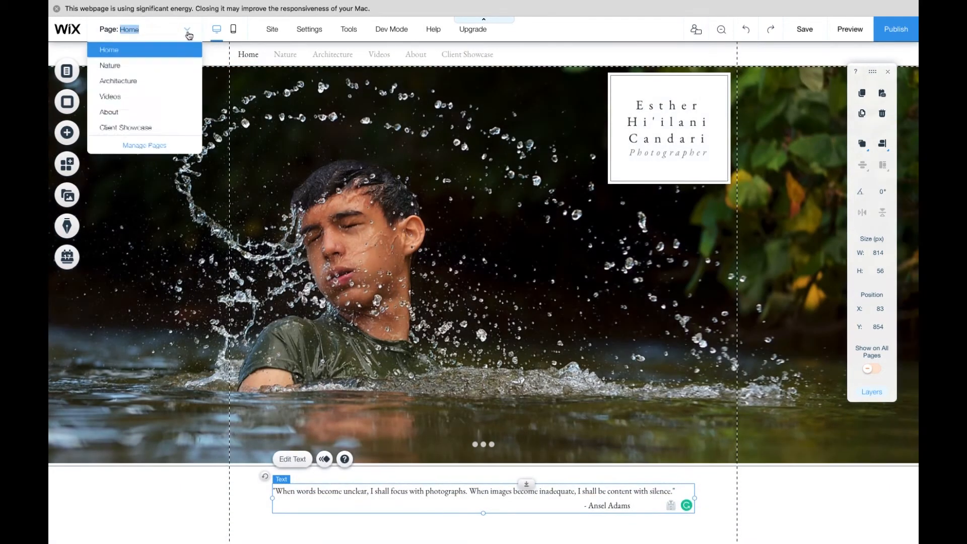
pyautogui.click(144, 146)
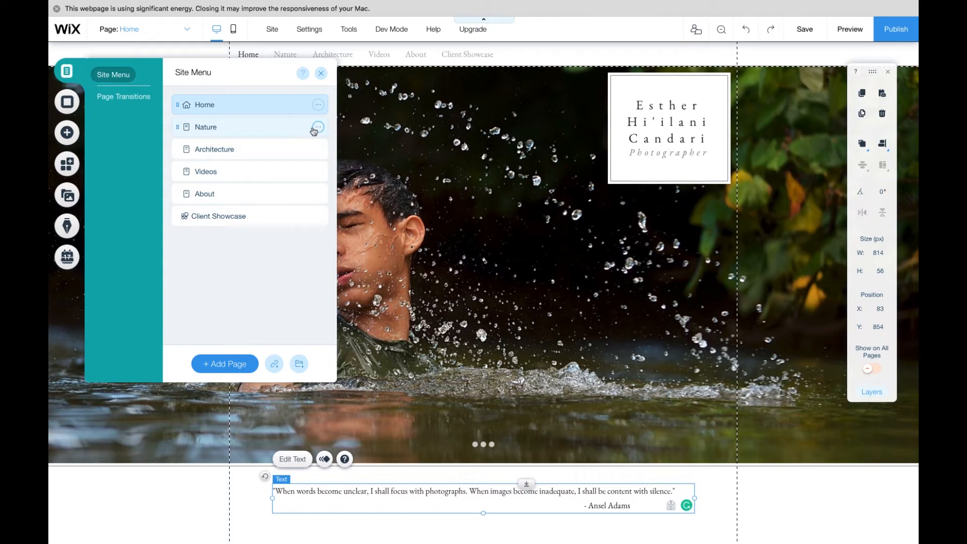
pyautogui.click(317, 127)
pyautogui.click(361, 180)
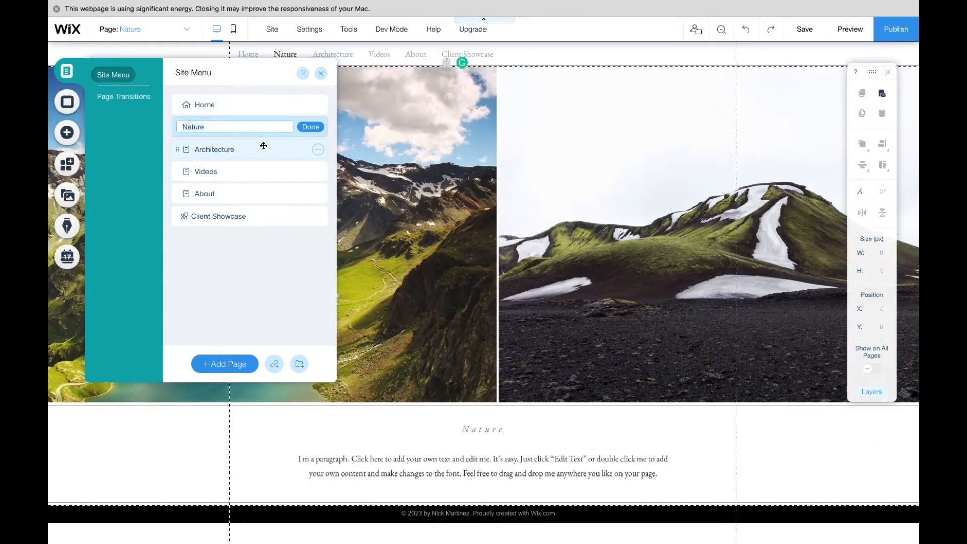
pyautogui.click(318, 151)
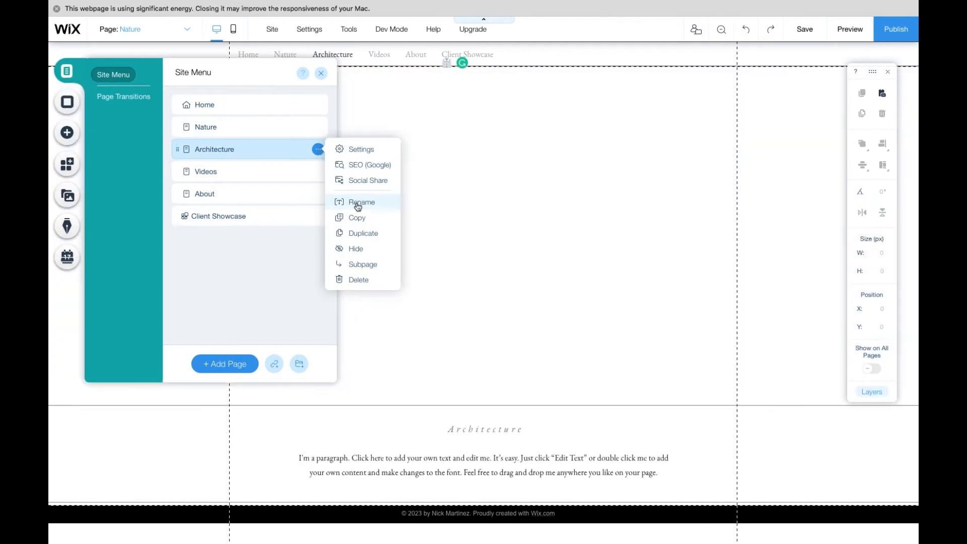
pyautogui.click(355, 201)
pyautogui.write('Travel')
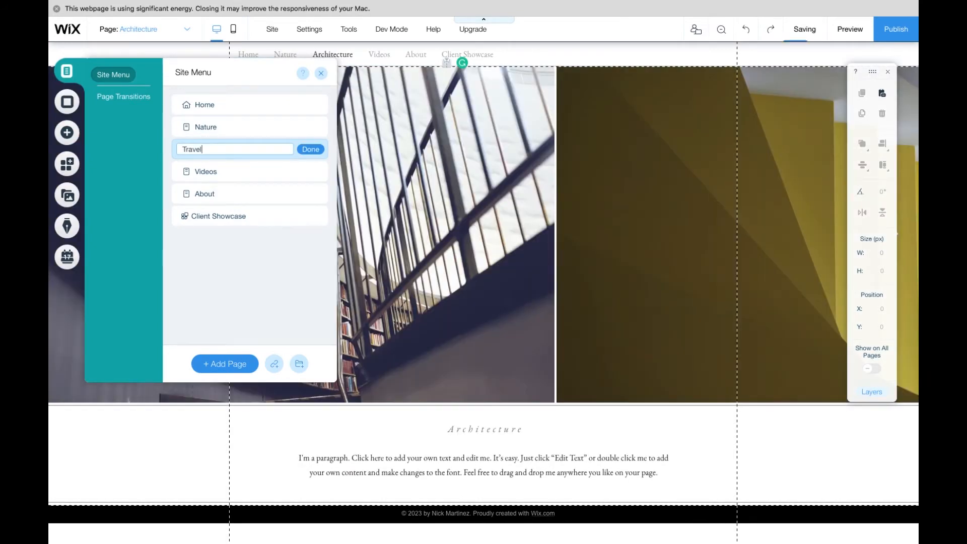
pyautogui.press('Return')
# - Delete the Videos page from the site
pyautogui.click(319, 172)
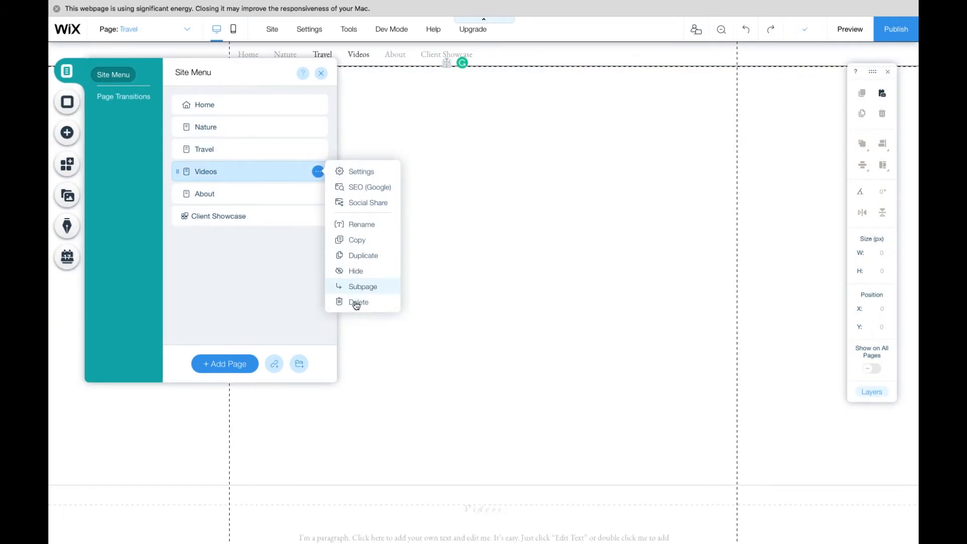
pyautogui.click(355, 302)
pyautogui.click(593, 328)
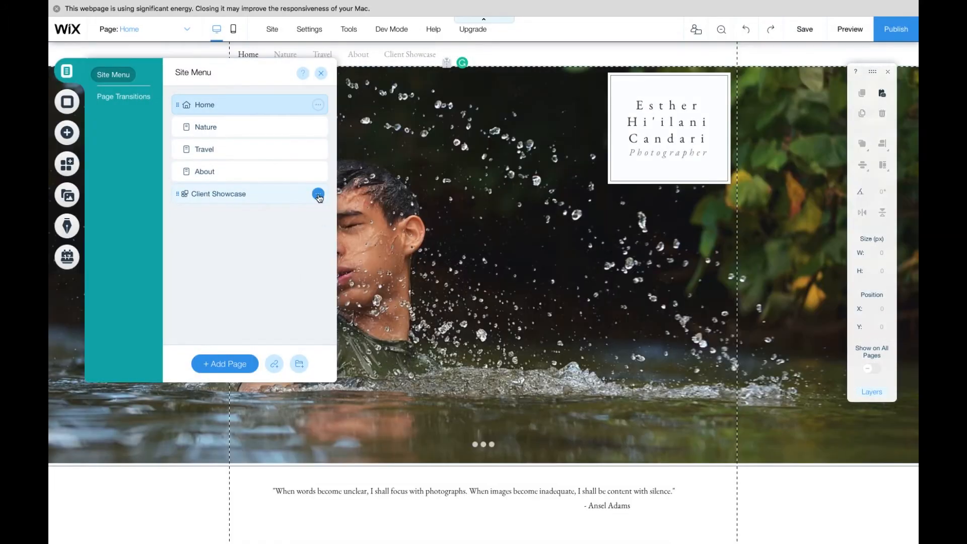
# - Delete the Client Showcase page together with its photo albums app
pyautogui.click(318, 195)
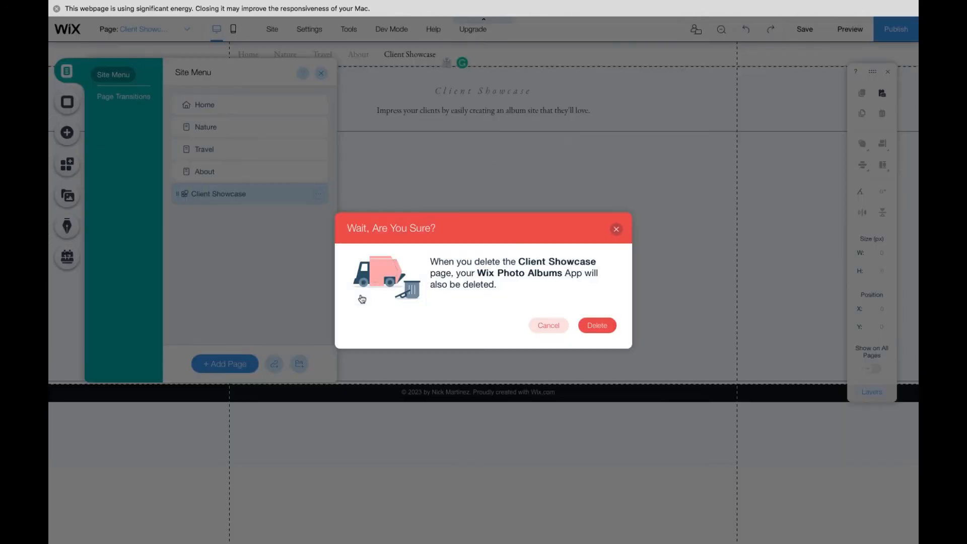
pyautogui.click(599, 325)
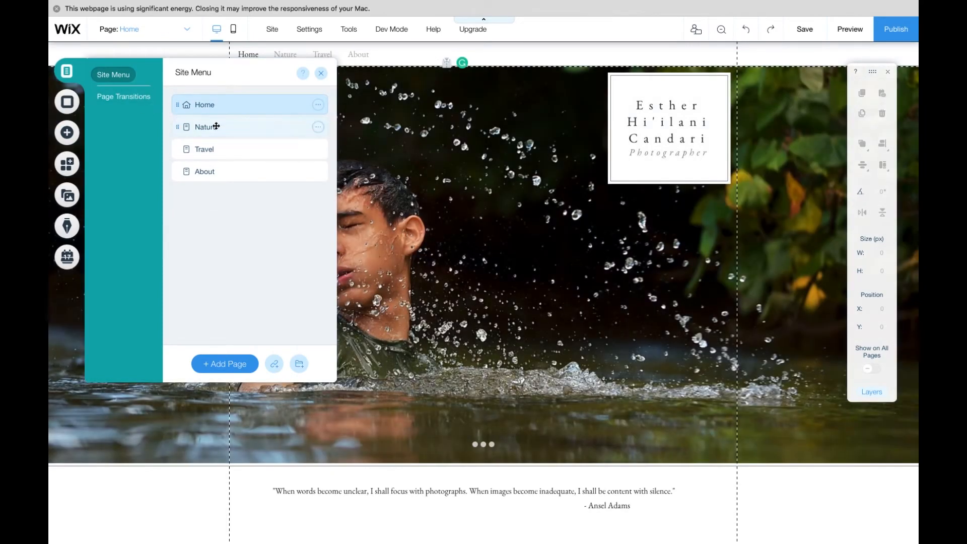
# - On the Nature page, add Purity.JPG, painted flowers.jpg, Yellow Frost.jpg and Pink Pods.jpeg from the site files to the gallery
pyautogui.click(216, 126)
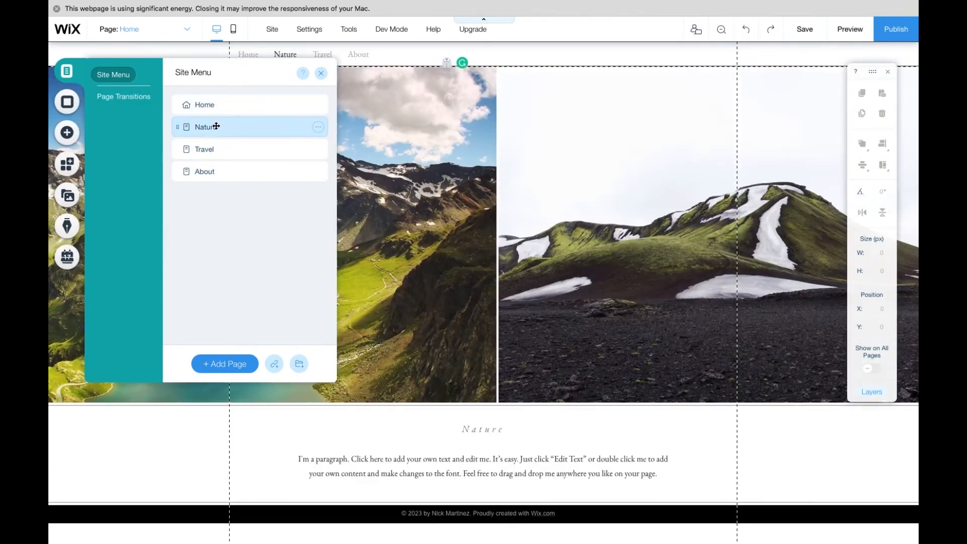
pyautogui.click(557, 56)
pyautogui.click(561, 141)
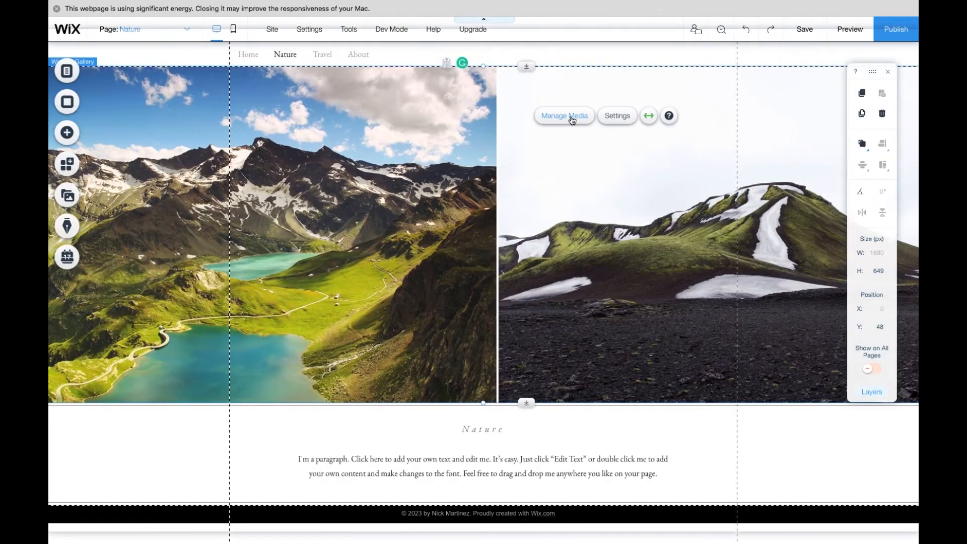
pyautogui.click(572, 120)
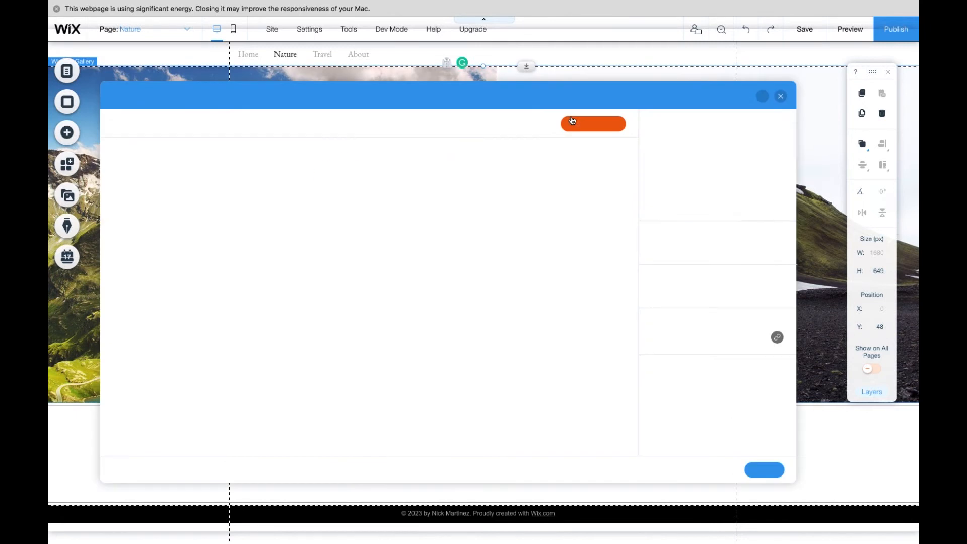
pyautogui.click(588, 127)
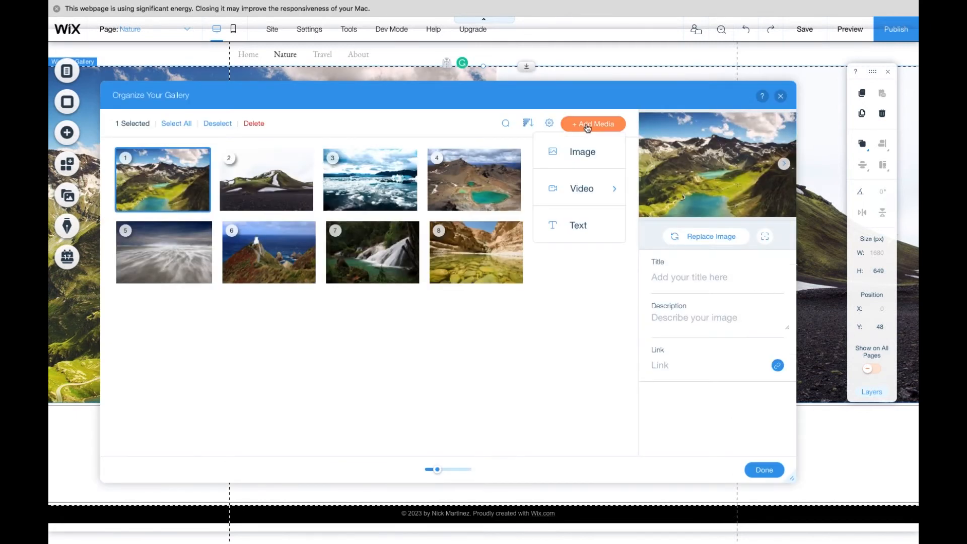
pyautogui.click(587, 156)
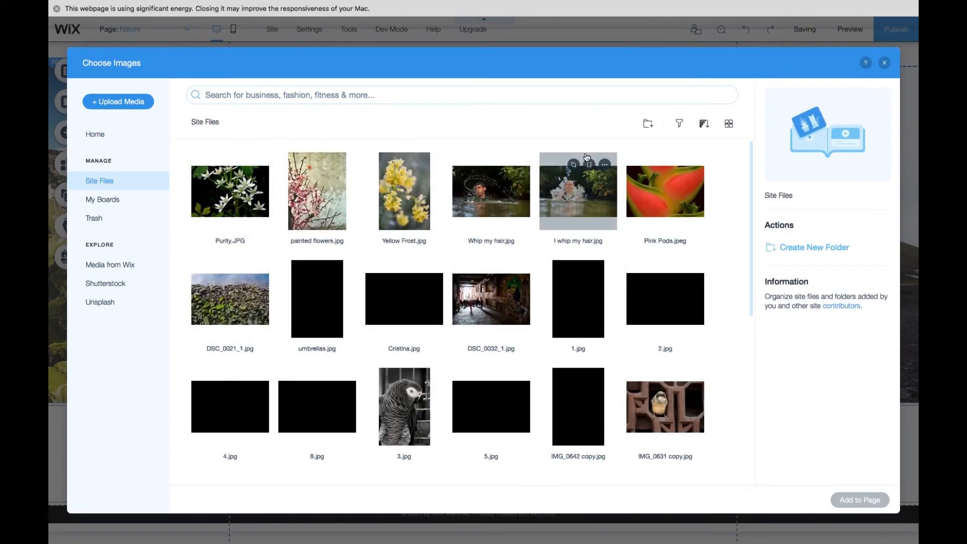
pyautogui.click(232, 200)
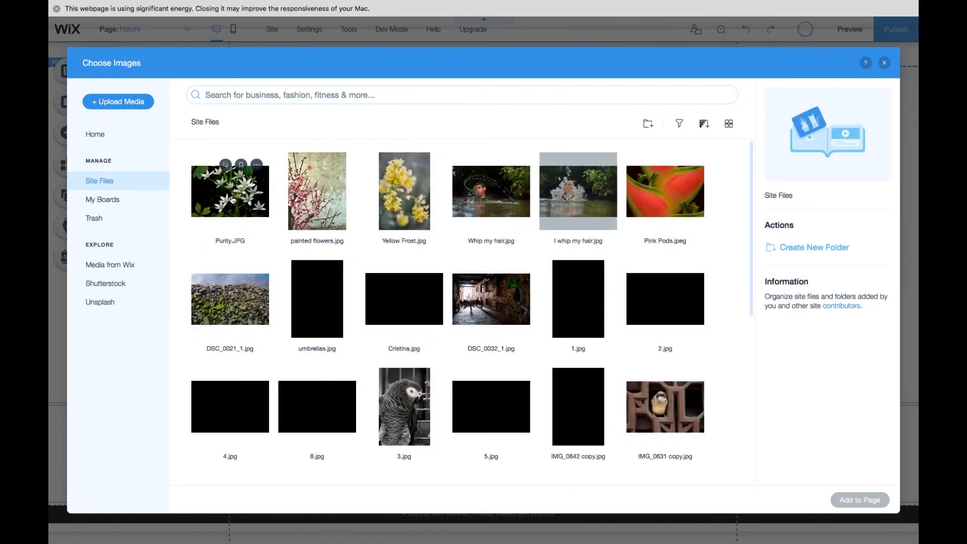
pyautogui.keyDown('shift'); pyautogui.click(313, 194); pyautogui.keyUp('shift')
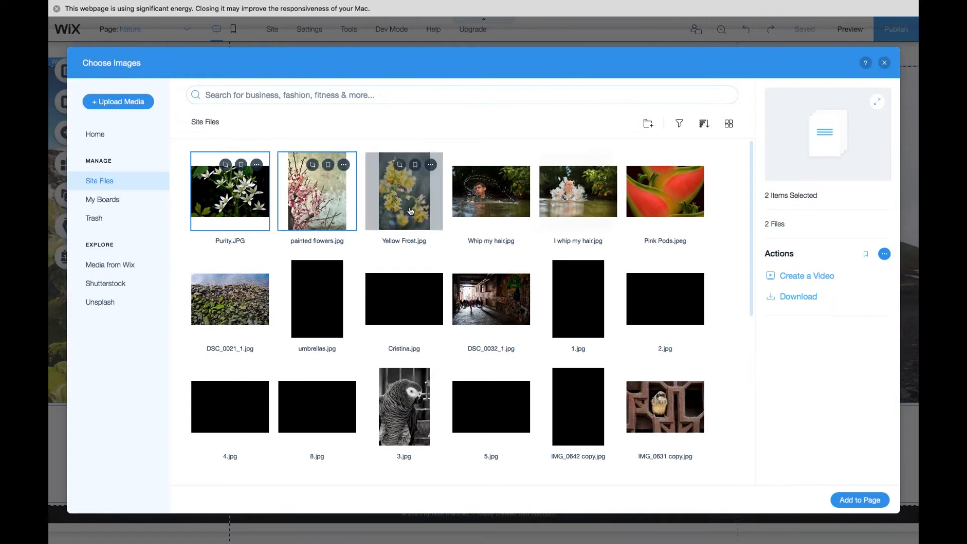
pyautogui.keyDown('shift'); pyautogui.click(405, 201); pyautogui.keyUp('shift')
pyautogui.keyDown('shift'); pyautogui.click(672, 220); pyautogui.keyUp('shift')
pyautogui.scroll(-2, 671, 220)
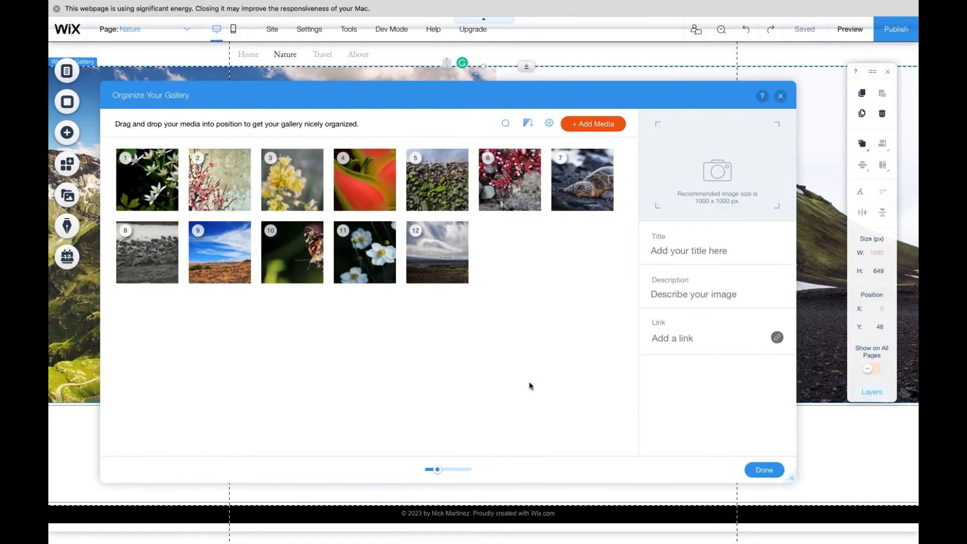
pyautogui.moveTo(384, 276)
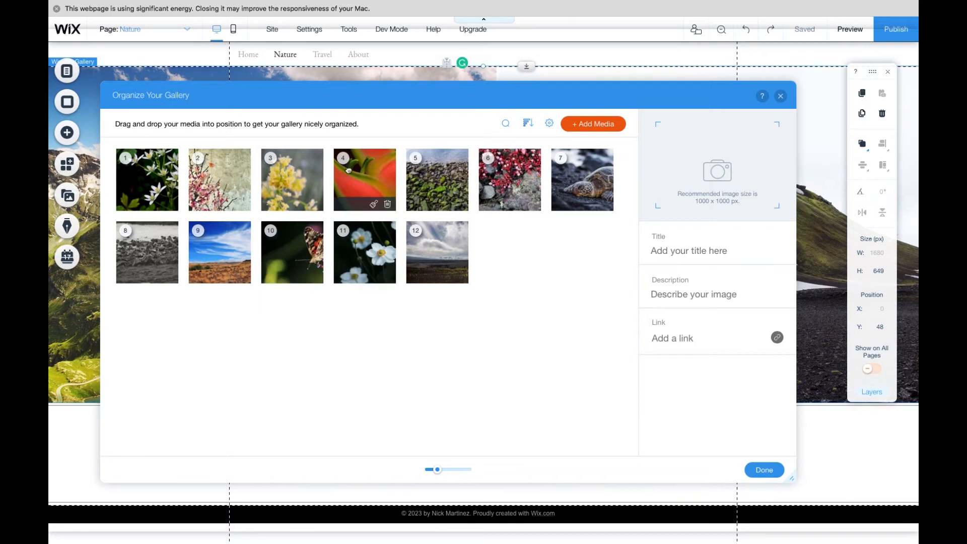
# - Rearrange the Nature gallery images so the red heliconia comes first and the blue-sky landscape sits later, then finish organizing
pyautogui.moveTo(348, 171); pyautogui.dragTo(146, 176)
pyautogui.moveTo(292, 252); pyautogui.dragTo(197, 169)
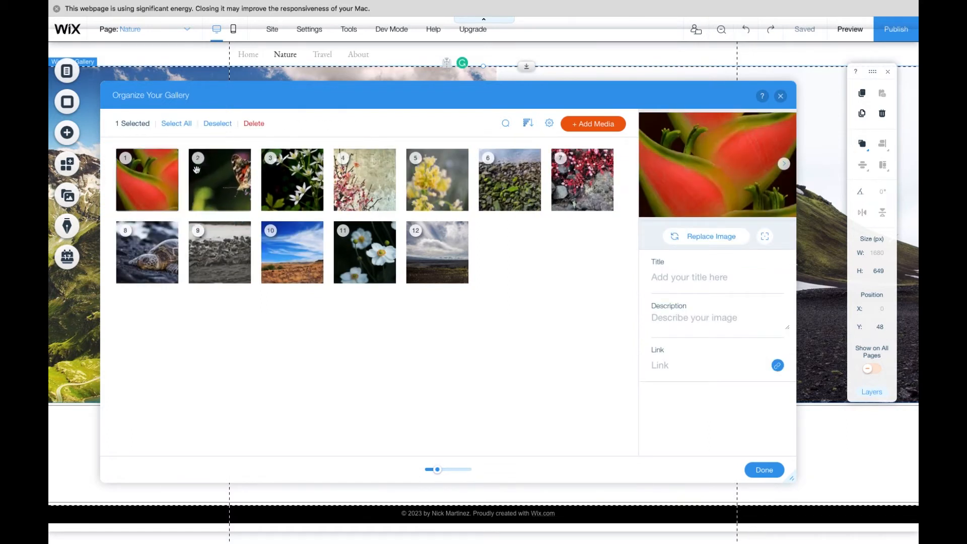
pyautogui.moveTo(378, 262); pyautogui.dragTo(292, 179)
pyautogui.moveTo(575, 172); pyautogui.dragTo(438, 177)
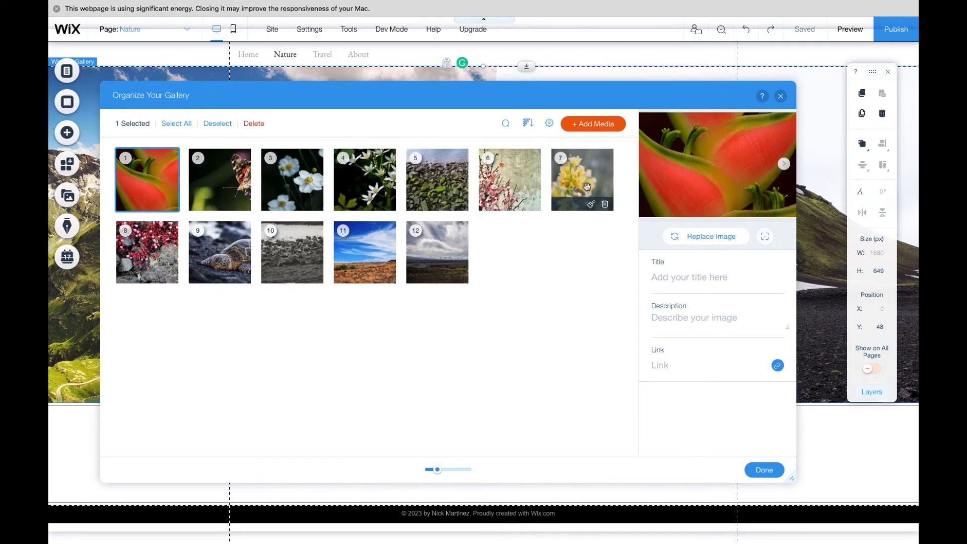
pyautogui.moveTo(435, 257); pyautogui.dragTo(488, 179)
pyautogui.moveTo(173, 263); pyautogui.dragTo(556, 174)
pyautogui.moveTo(230, 258); pyautogui.dragTo(620, 175)
pyautogui.moveTo(275, 246); pyautogui.dragTo(559, 177)
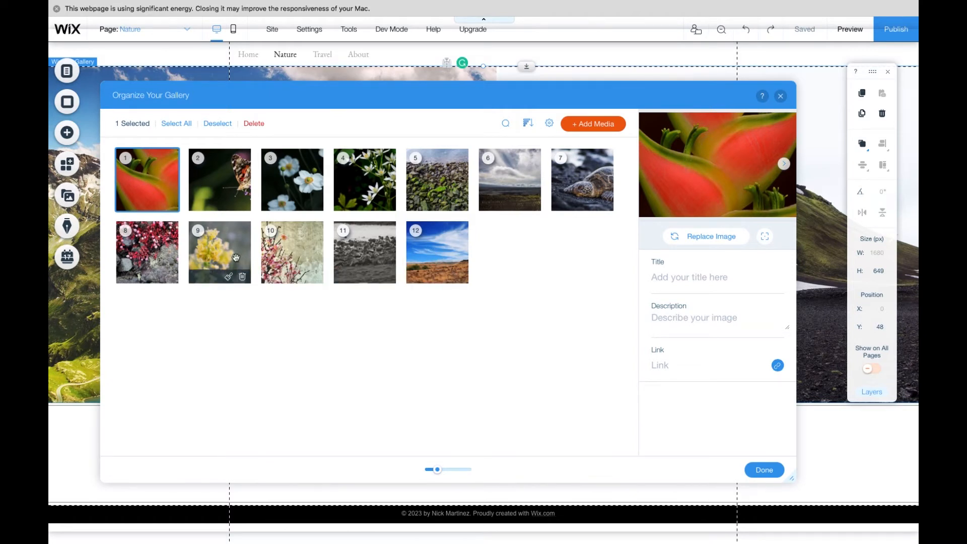
pyautogui.moveTo(236, 258); pyautogui.dragTo(145, 245)
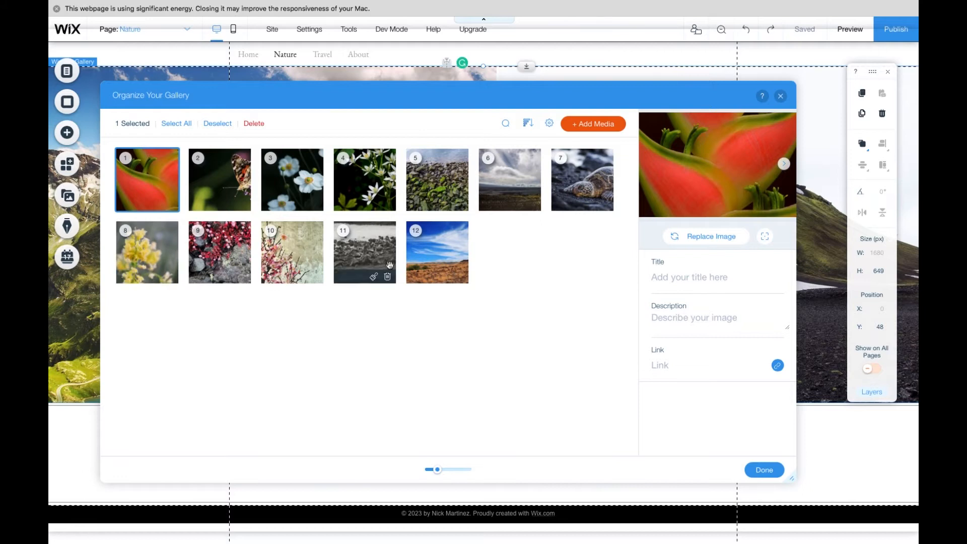
pyautogui.moveTo(429, 262); pyautogui.dragTo(499, 170)
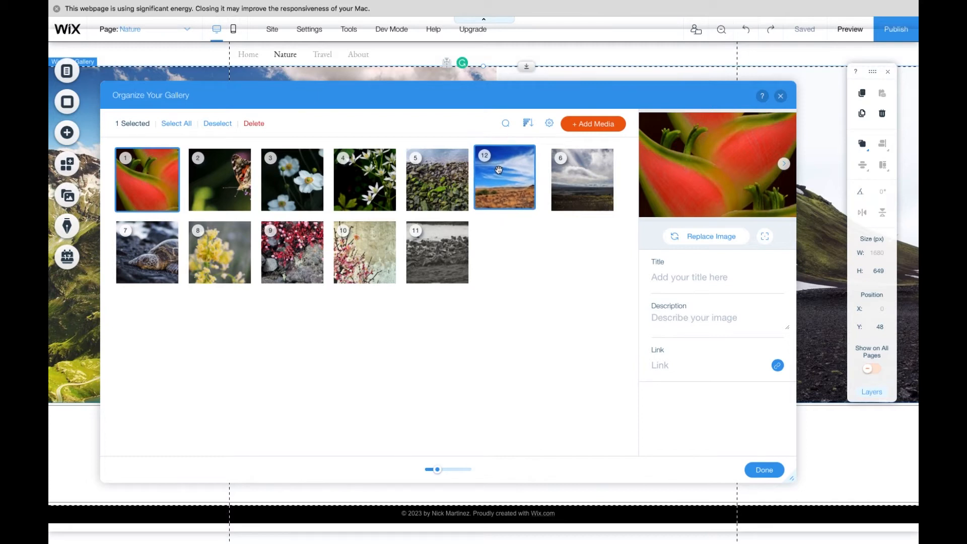
pyautogui.moveTo(499, 169); pyautogui.dragTo(150, 169)
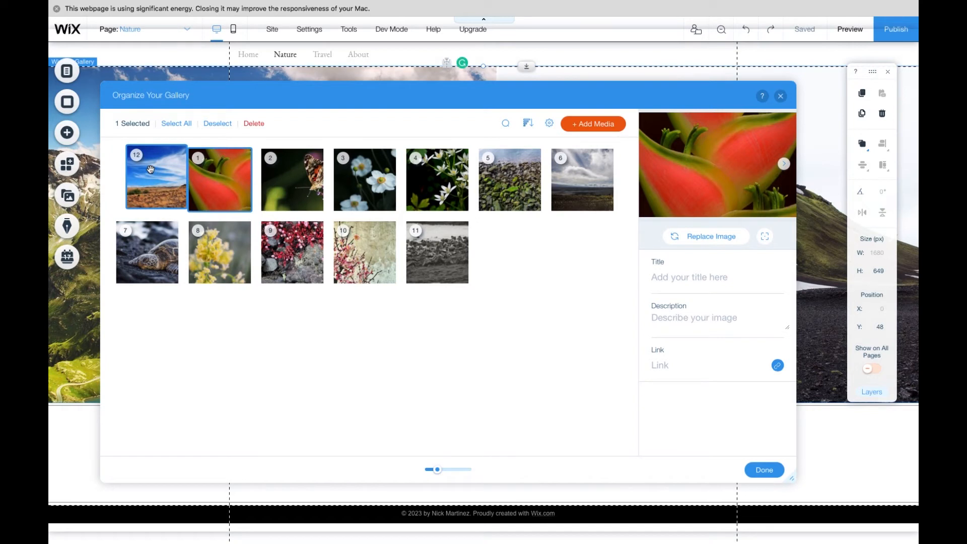
pyautogui.moveTo(150, 169); pyautogui.dragTo(479, 262)
pyautogui.click(764, 469)
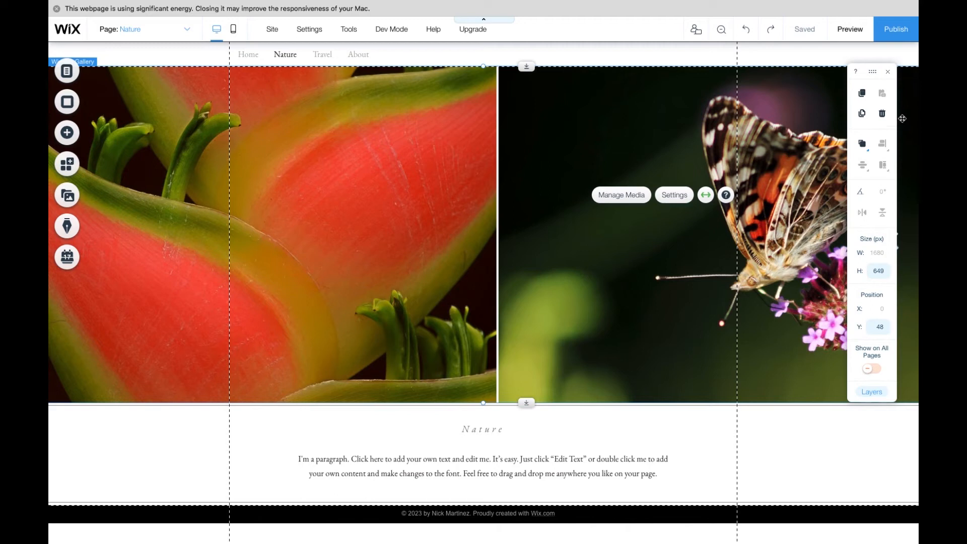
# - Preview the site and page through the Nature gallery slideshow, then return to the editor
pyautogui.click(852, 32)
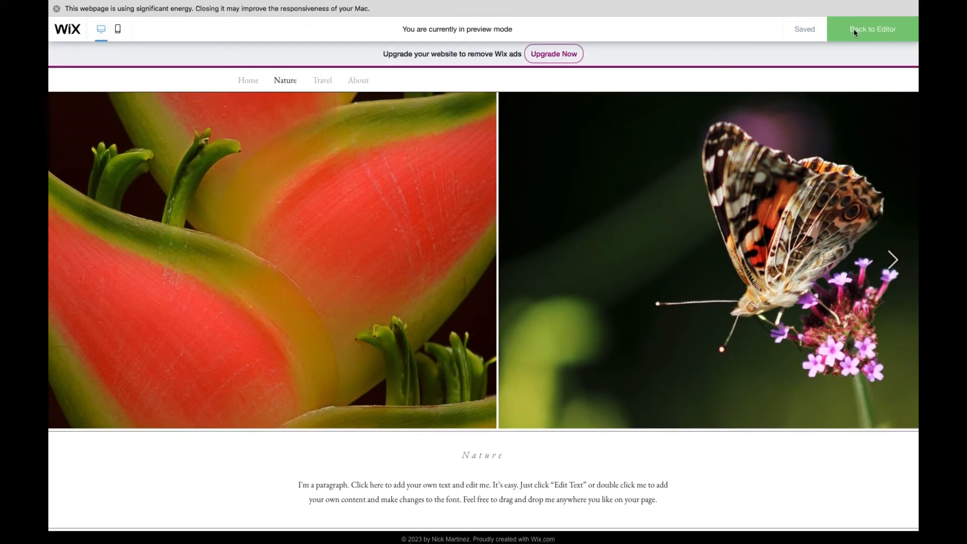
pyautogui.click(893, 262)
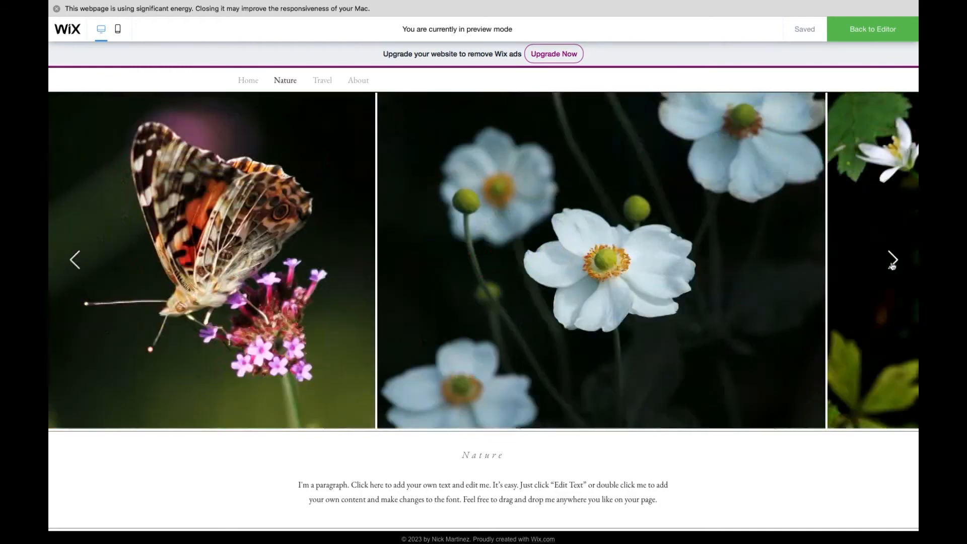
pyautogui.click(892, 265)
pyautogui.click(892, 265)
pyautogui.click(892, 266)
pyautogui.click(891, 265)
pyautogui.click(892, 266)
pyautogui.click(892, 265)
pyautogui.click(892, 265)
pyautogui.click(891, 266)
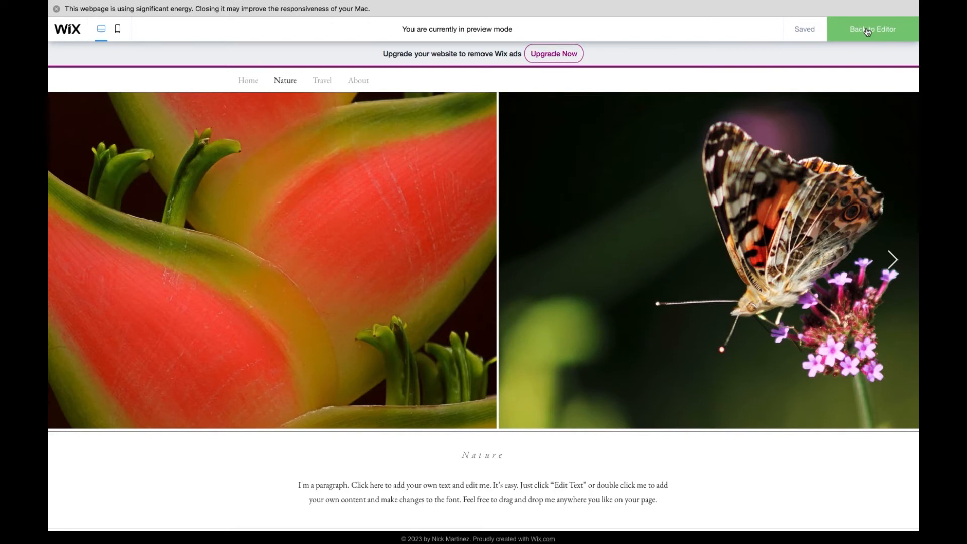
pyautogui.click(866, 29)
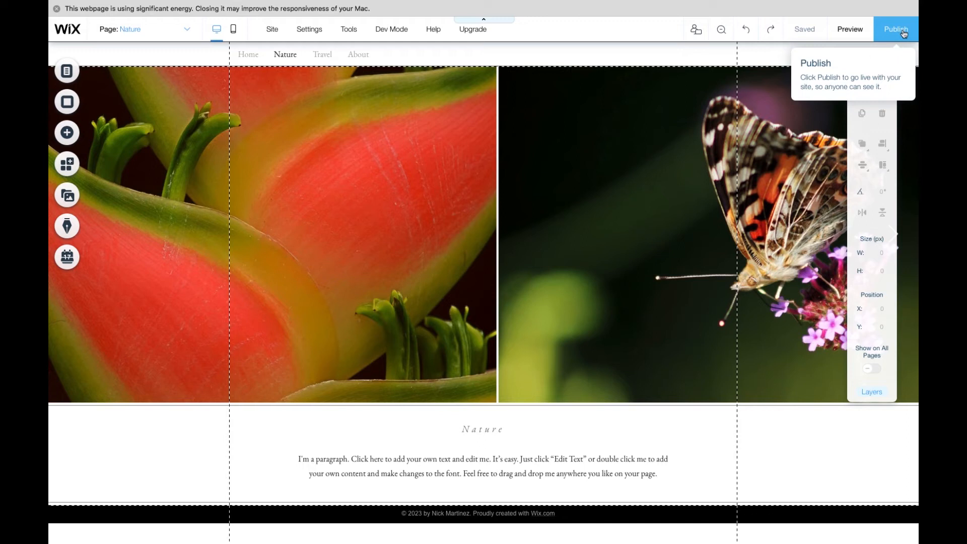
# - Open the gallery's layout settings and set the info position to Above and the image ratio to Responsive
pyautogui.click(514, 203)
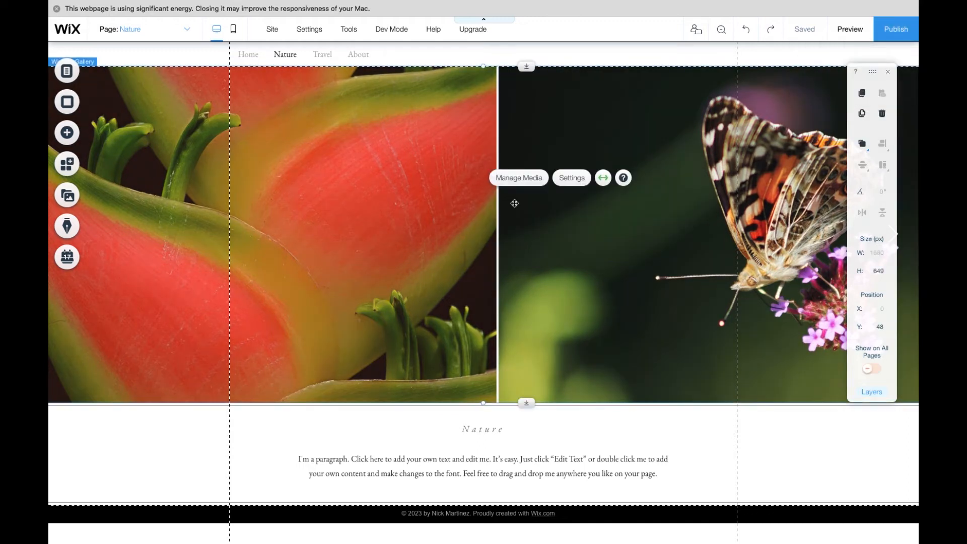
pyautogui.click(583, 177)
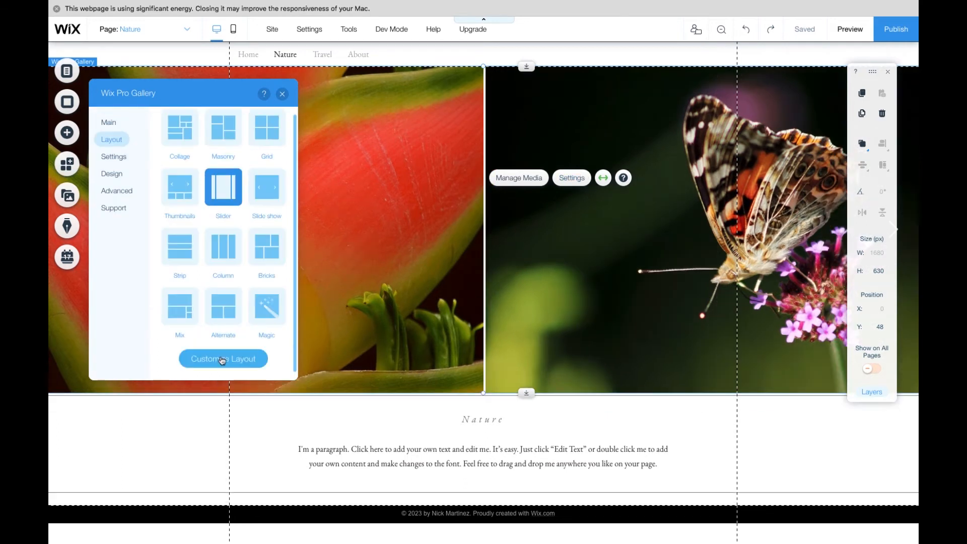
pyautogui.click(222, 360)
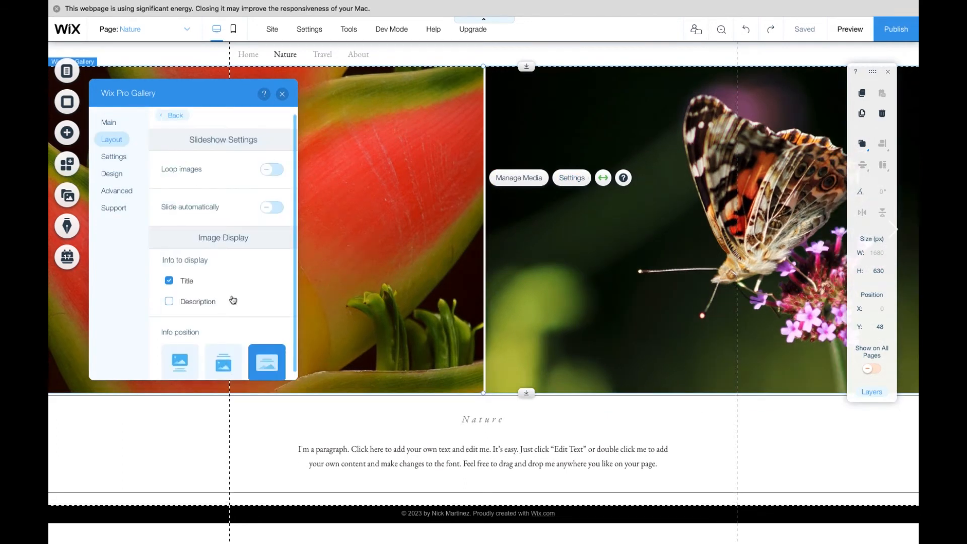
pyautogui.click(223, 361)
pyautogui.scroll(-5, 231, 302)
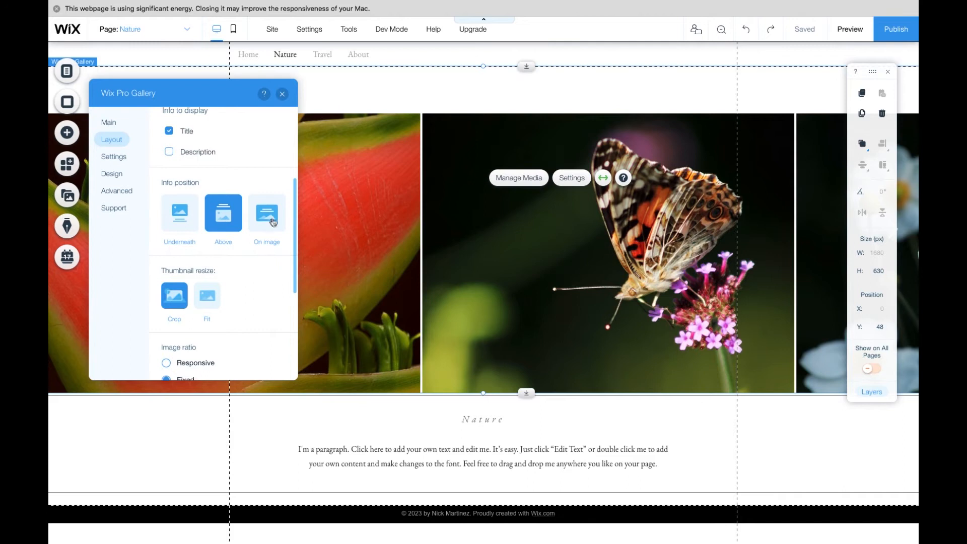
pyautogui.scroll(-4, 259, 272)
pyautogui.click(166, 213)
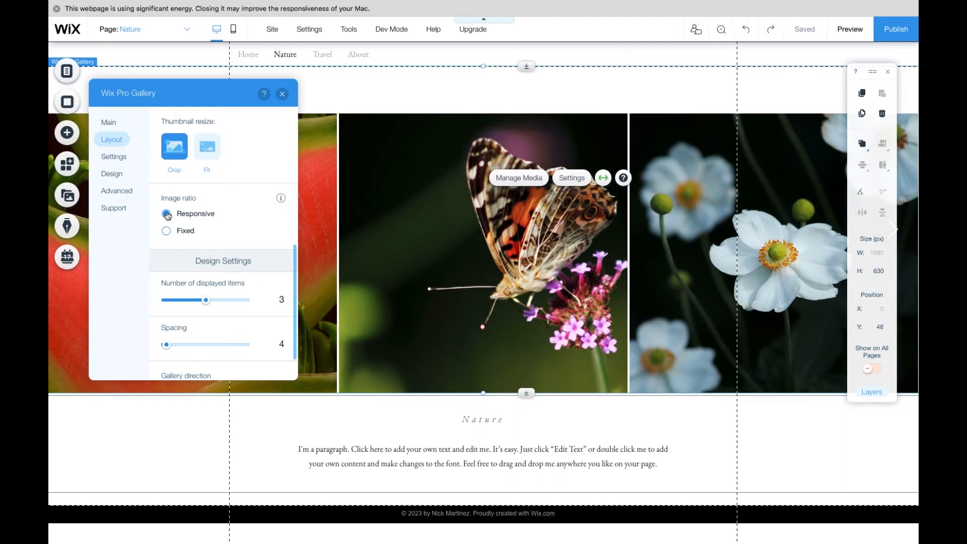
# - Set the gallery's thumbnail resize option to Fit
pyautogui.scroll(-1, 191, 220)
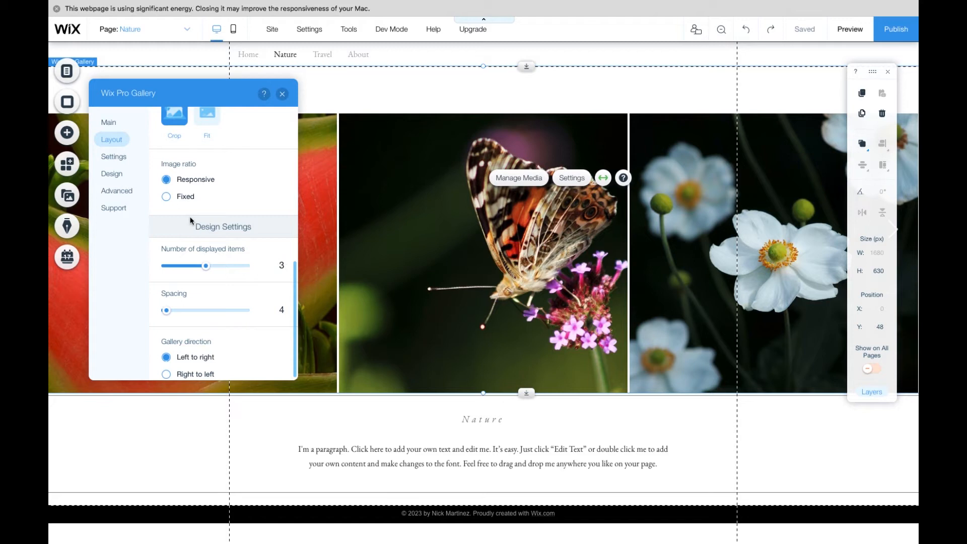
pyautogui.scroll(4, 231, 280)
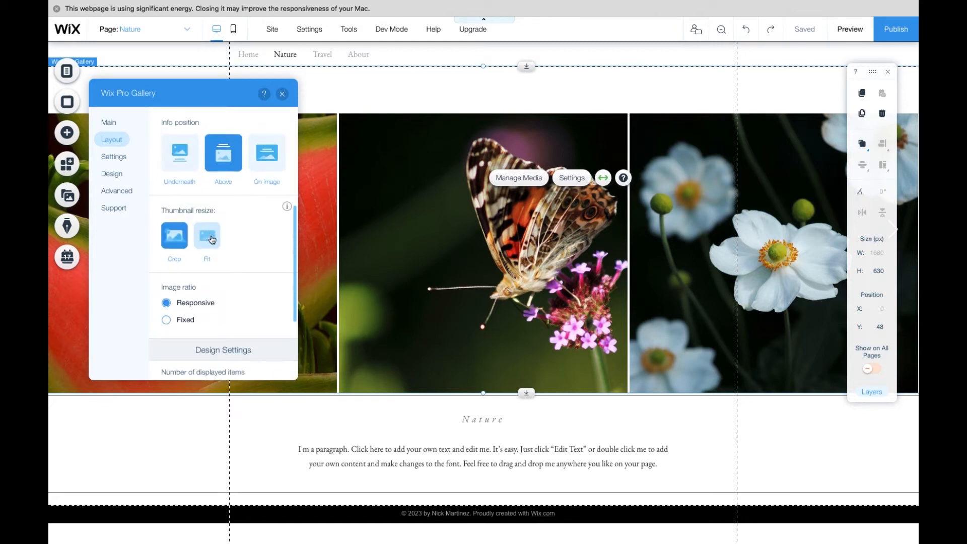
pyautogui.scroll(-4, 212, 239)
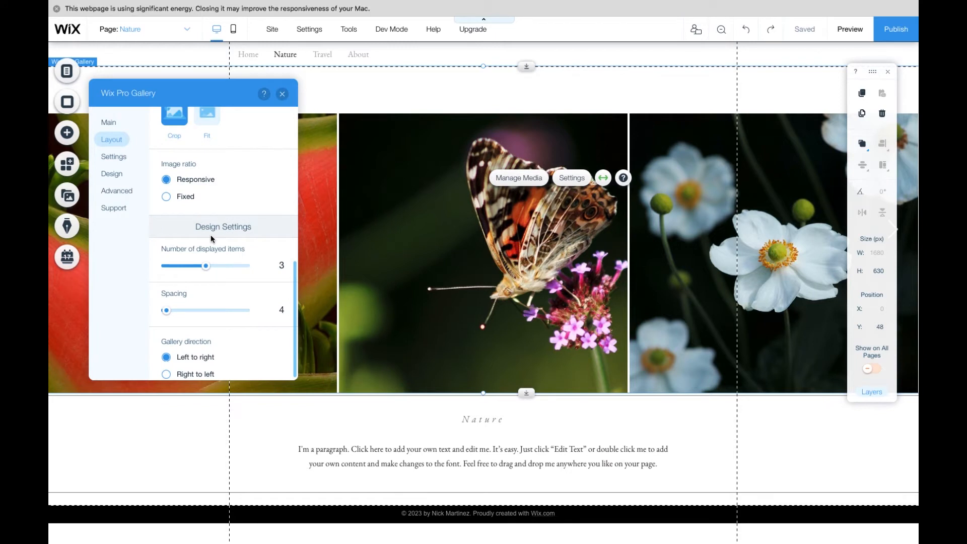
pyautogui.scroll(6, 211, 237)
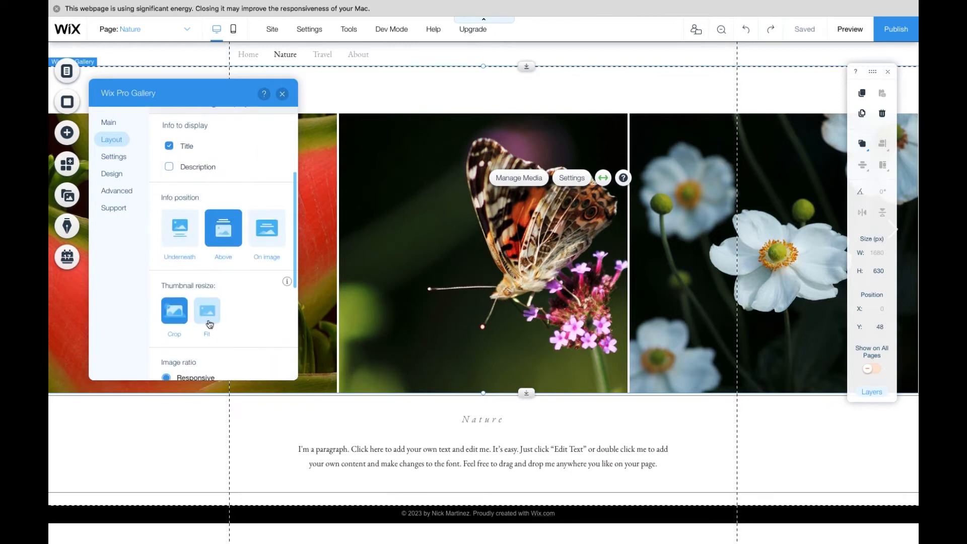
pyautogui.click(208, 323)
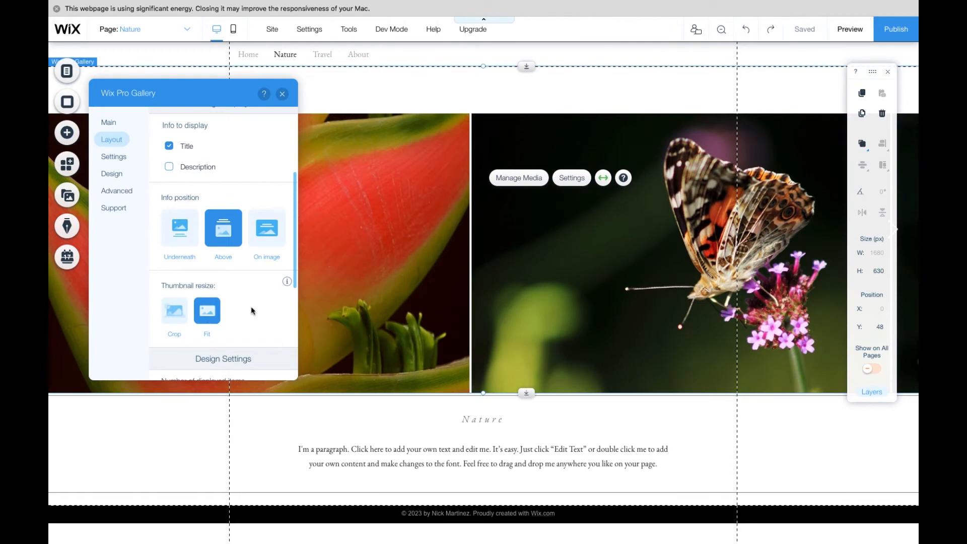
pyautogui.scroll(-3, 252, 310)
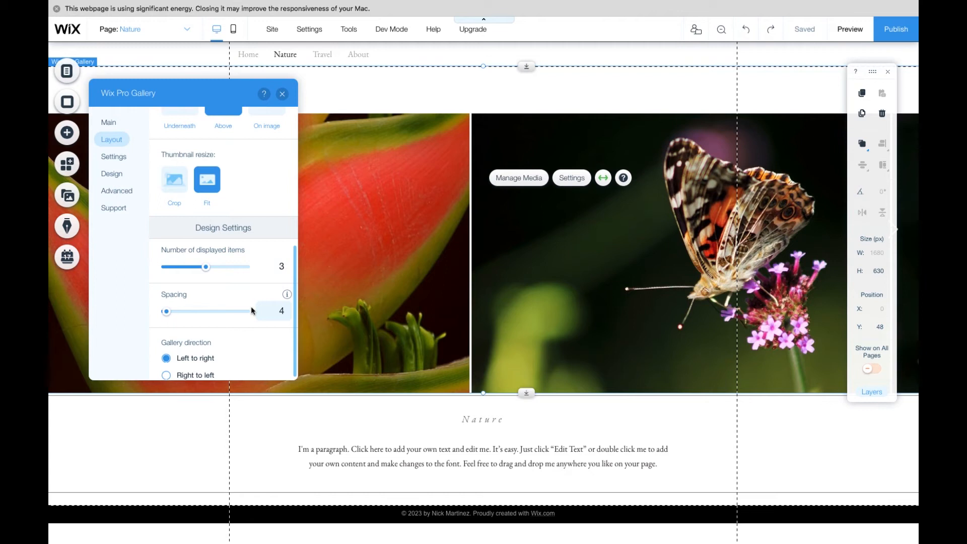
pyautogui.scroll(5, 250, 307)
# - Preview the Nature gallery again and step through its images, then return to the editor
pyautogui.click(847, 31)
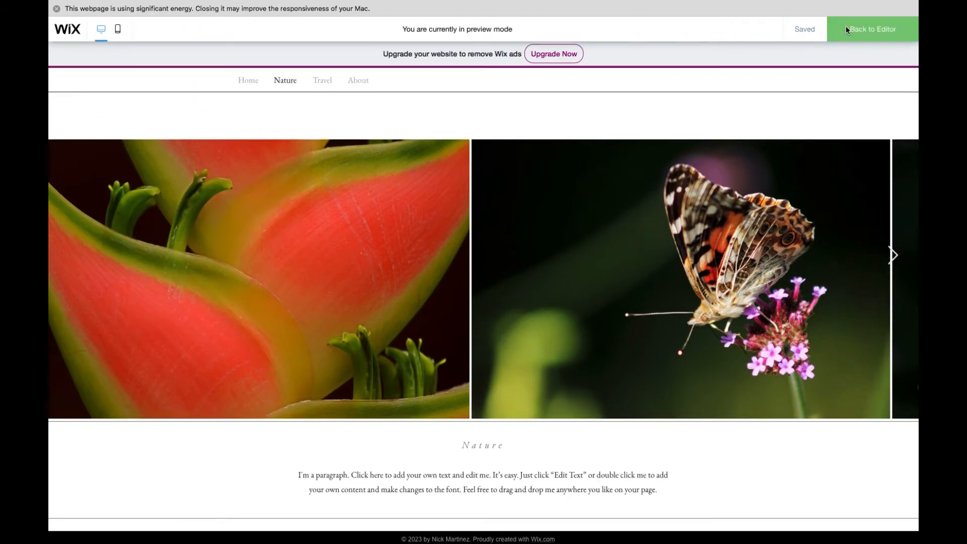
pyautogui.click(892, 257)
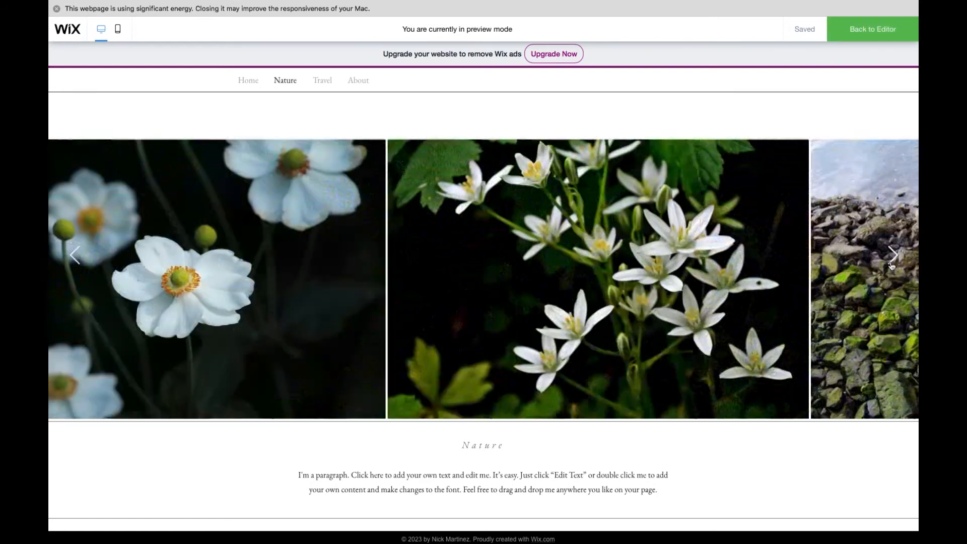
pyautogui.click(891, 264)
pyautogui.click(891, 265)
pyautogui.click(892, 265)
pyautogui.click(891, 265)
pyautogui.click(891, 264)
pyautogui.click(891, 264)
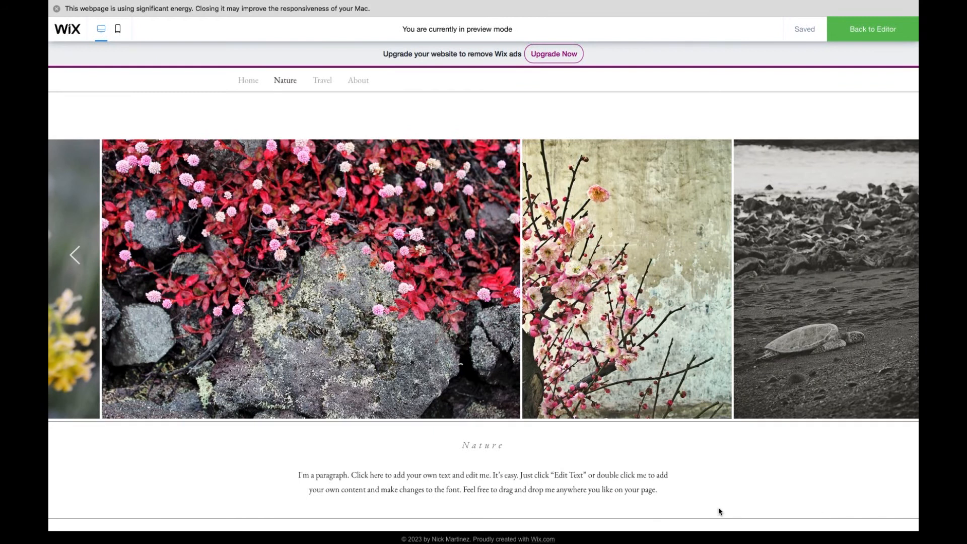
pyautogui.click(866, 35)
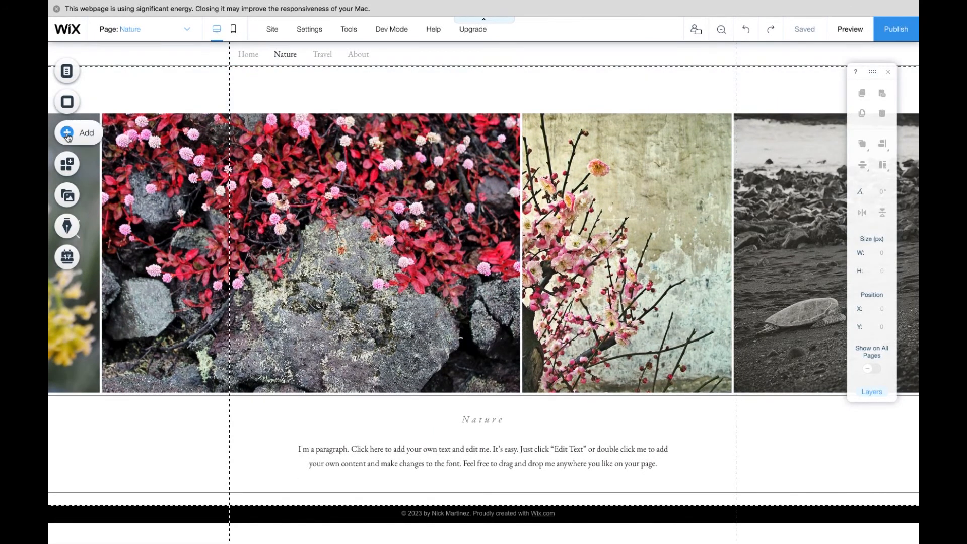
# - Browse the gallery's Advanced, Support and Settings options, including the click behaviour choices, then close the panel
pyautogui.click(142, 160)
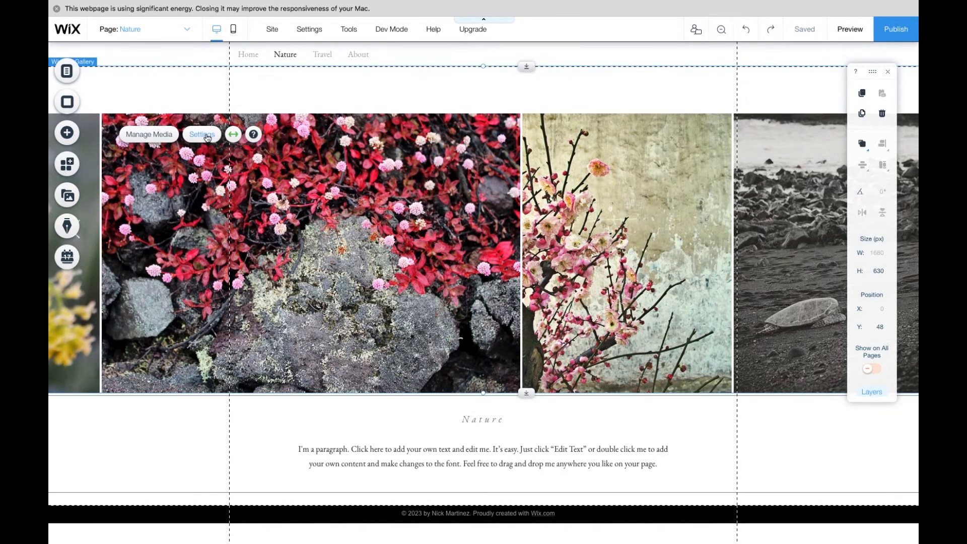
pyautogui.click(211, 133)
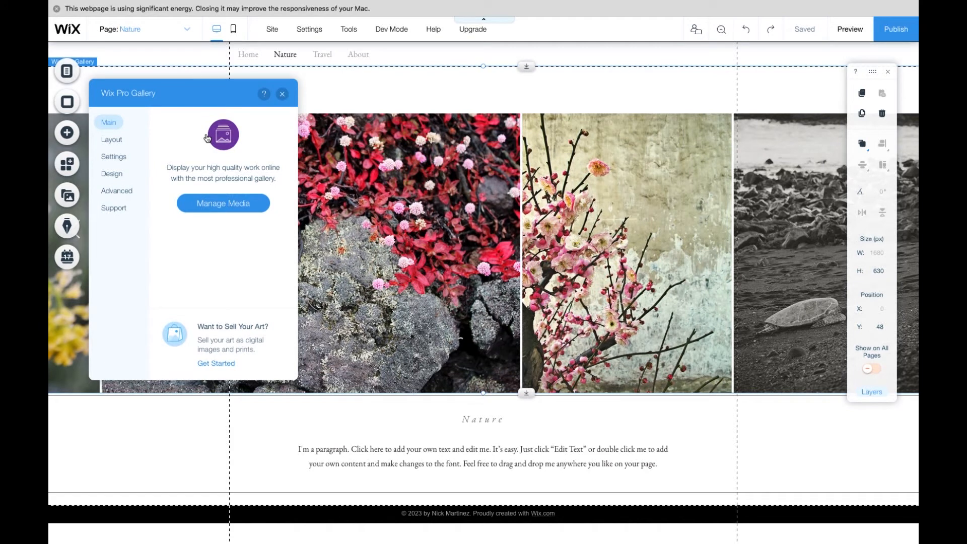
pyautogui.click(119, 196)
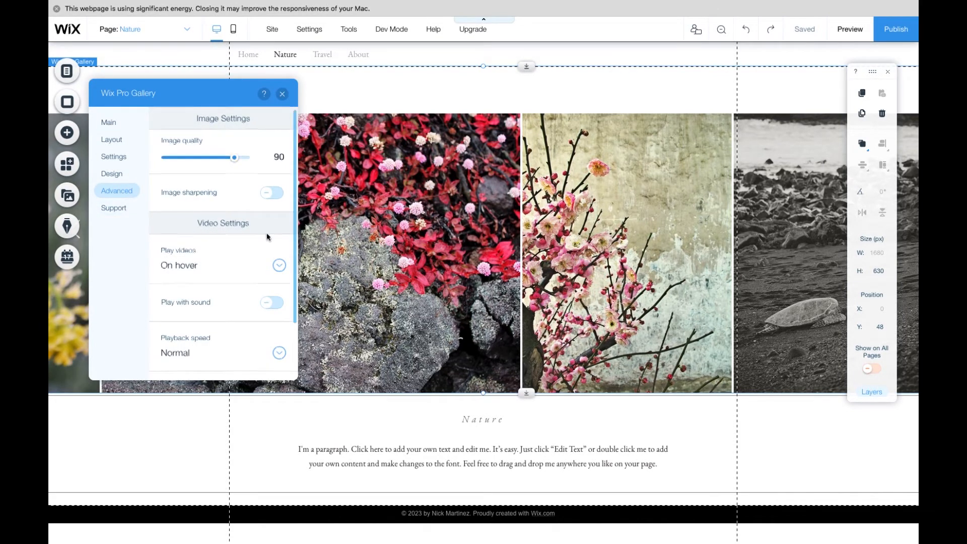
pyautogui.scroll(-3, 269, 237)
pyautogui.click(110, 207)
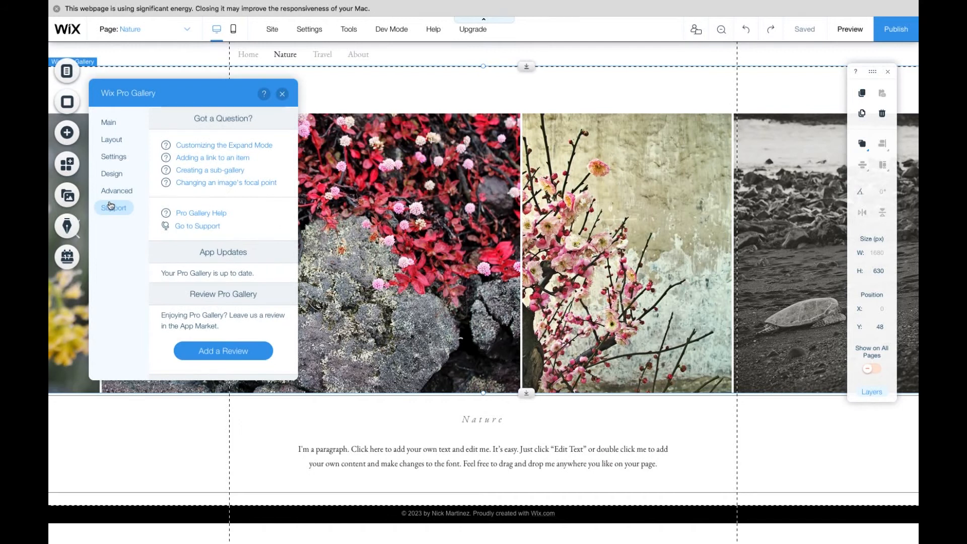
pyautogui.click(116, 157)
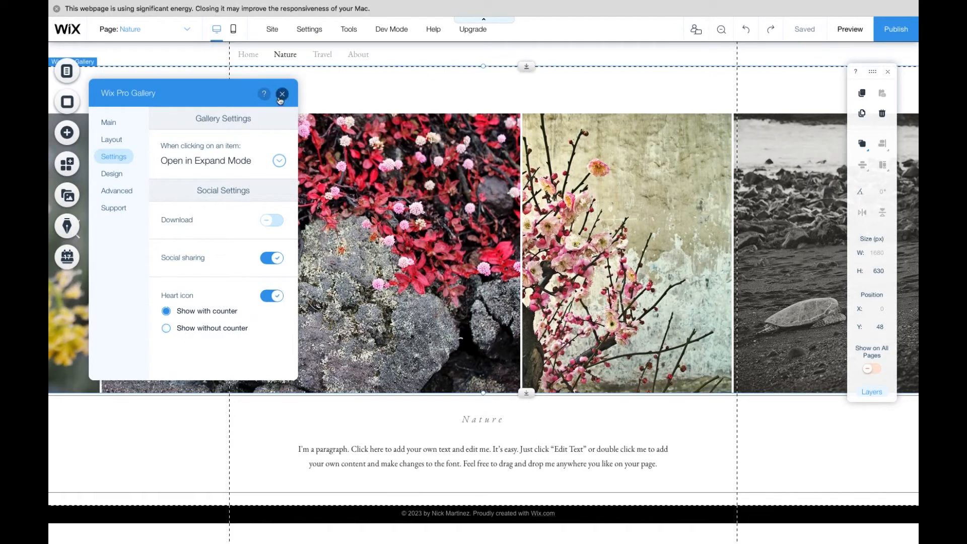
pyautogui.click(279, 160)
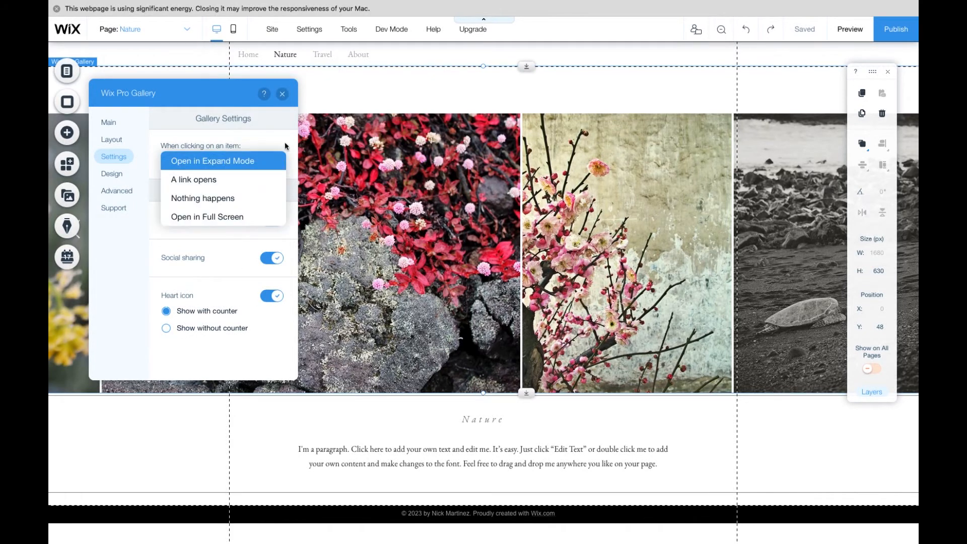
pyautogui.click(285, 146)
pyautogui.click(282, 94)
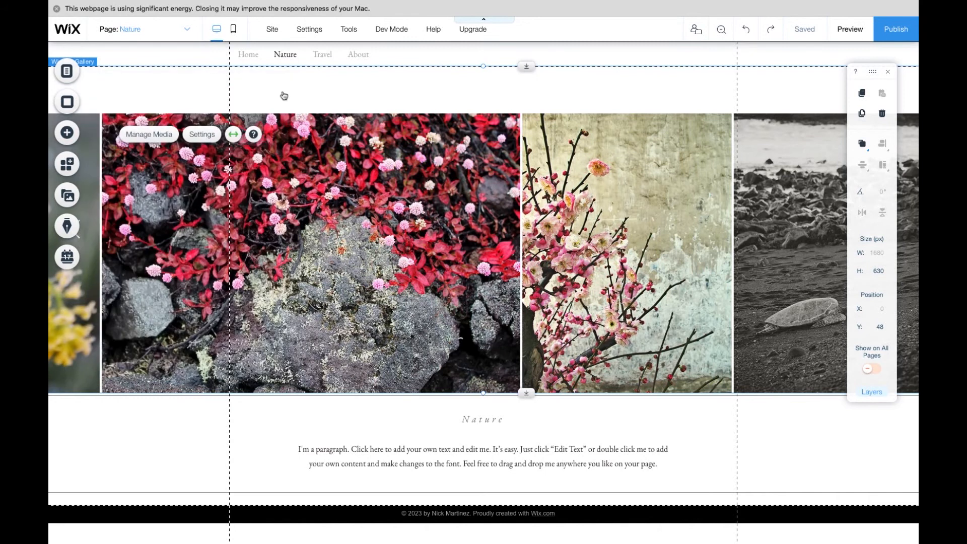
# - Switch to the About page
pyautogui.click(186, 28)
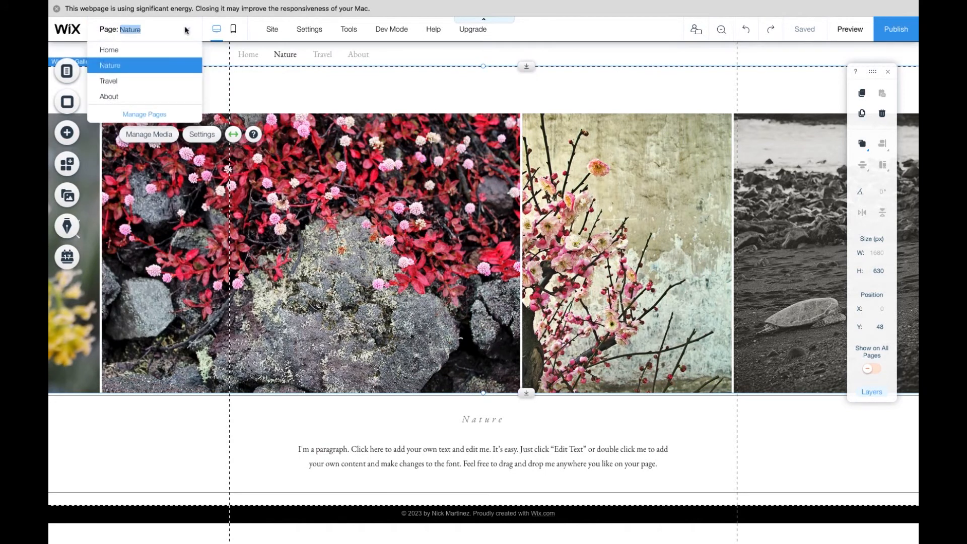
pyautogui.click(126, 102)
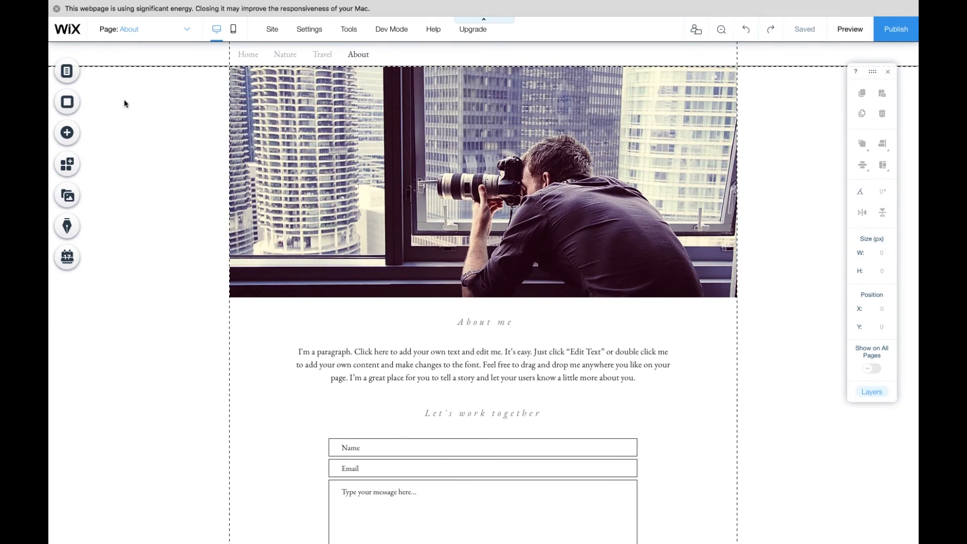
# - Replace the About me placeholder paragraph with a short biography of the artist describing her upbringing, awards and how to contact her
pyautogui.click(371, 365)
pyautogui.doubleClick(630, 377)
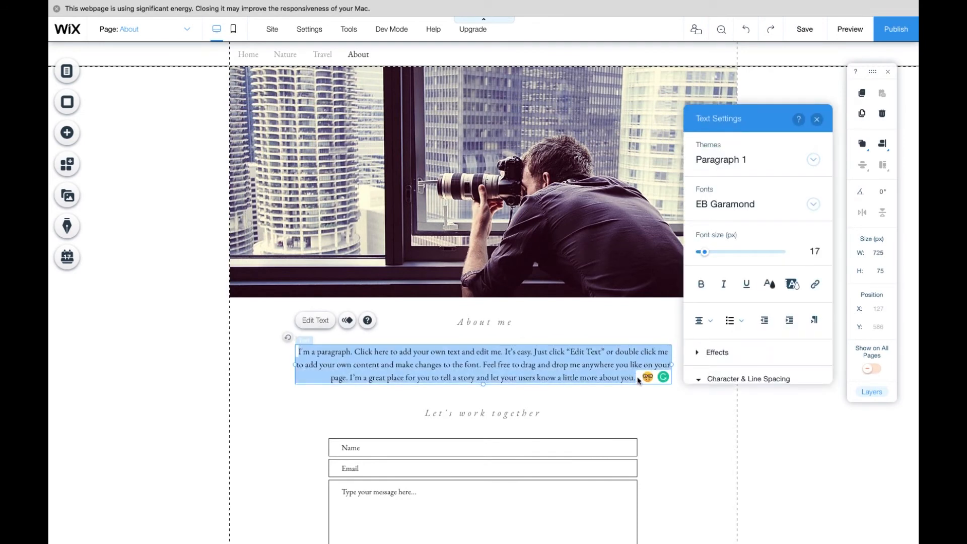
pyautogui.write("Esther Hi'ilani candari's upbringing on the lus")
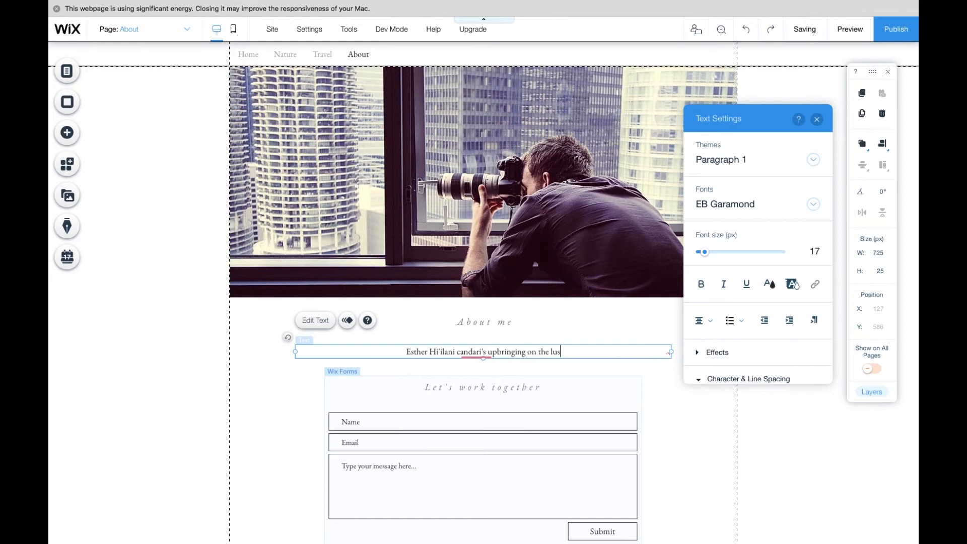
pyautogui.write('h green shores of Oah')
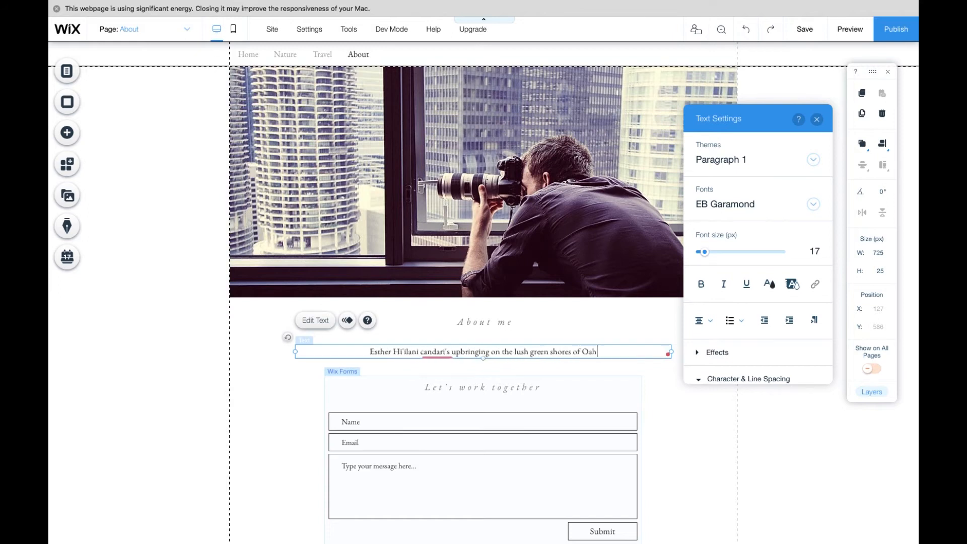
pyautogui.write('u can be seen in the ric')
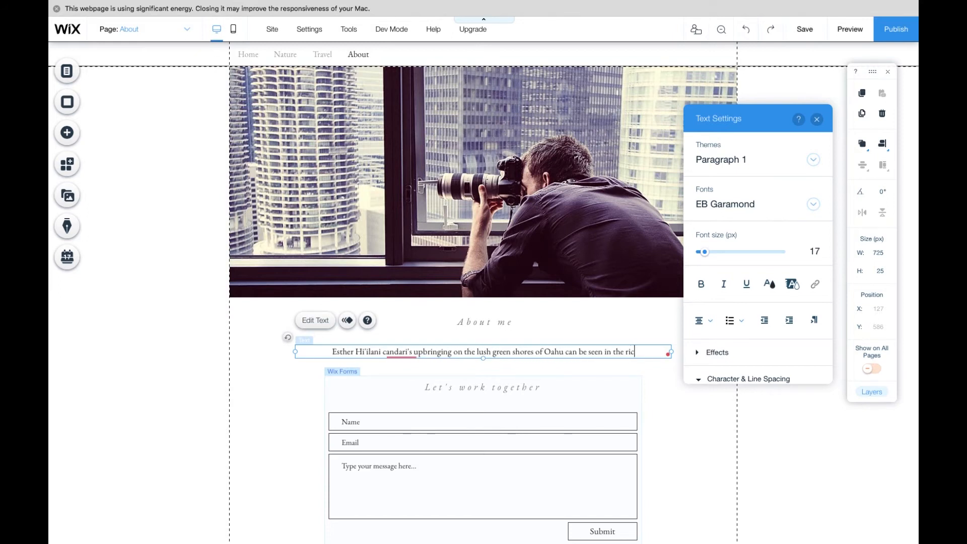
pyautogui.write('h colors and texture')
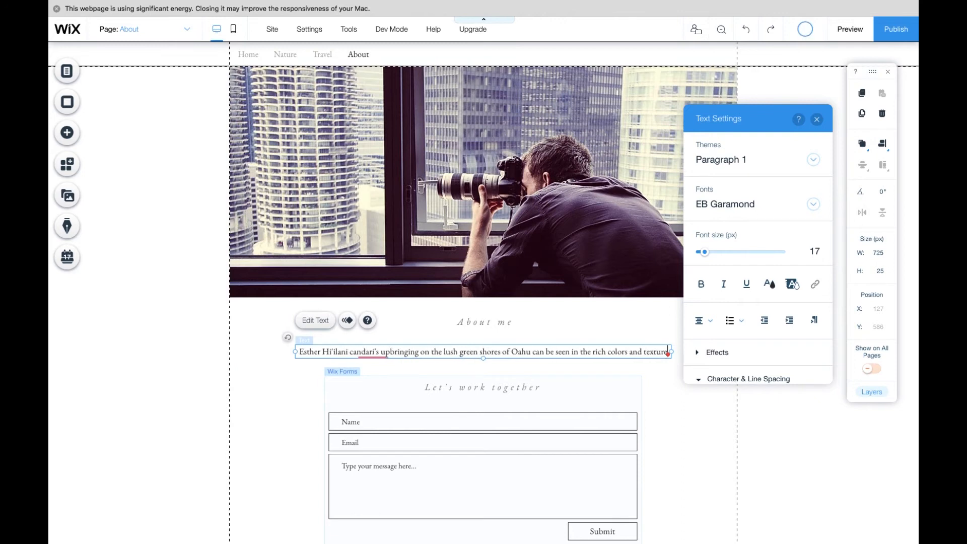
pyautogui.write('s of her work. She ha')
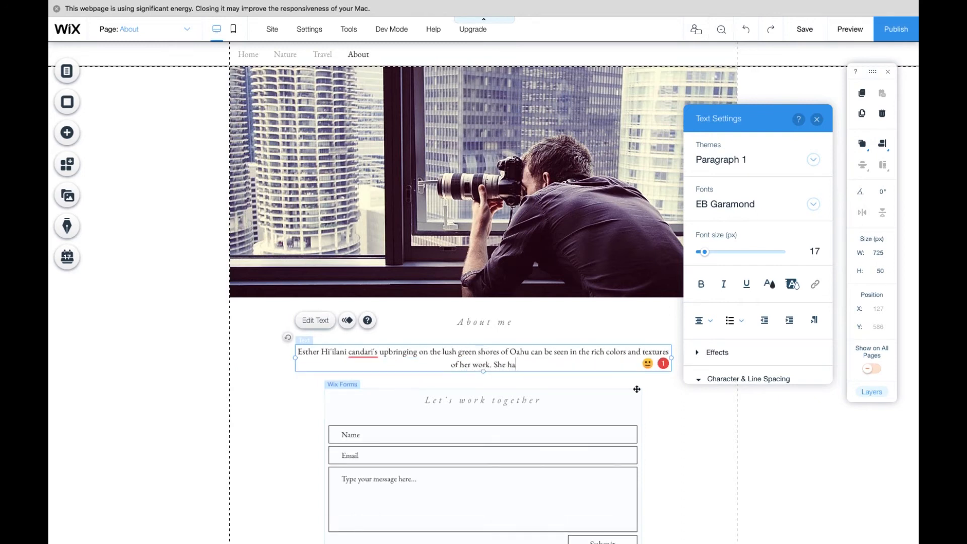
pyautogui.write('s received awards and whos fr')
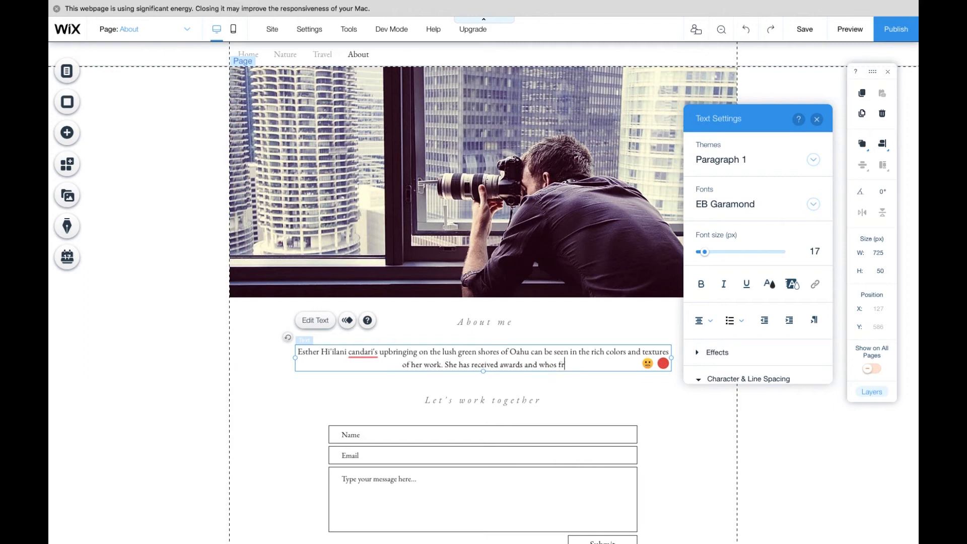
pyautogui.write('in cities across amer')
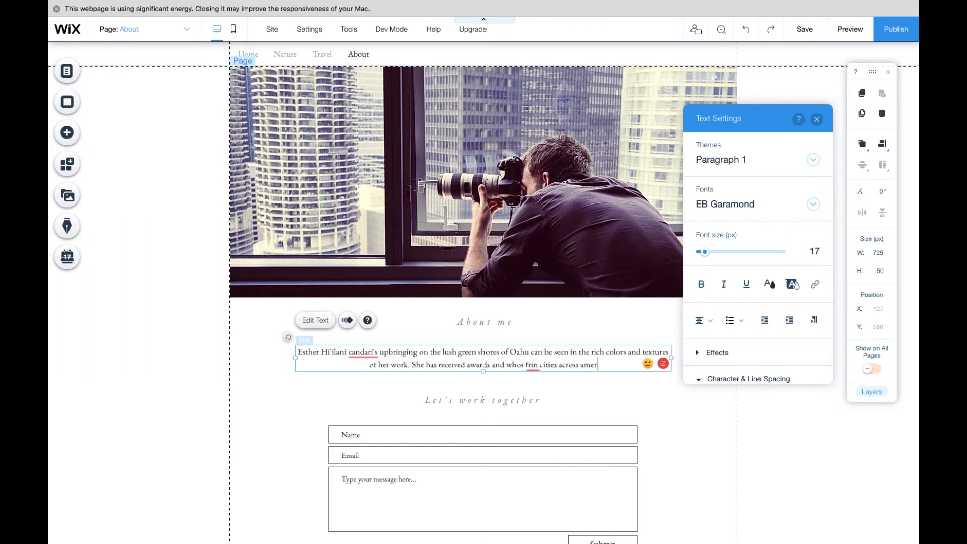
pyautogui.write('ica and her work can be foun')
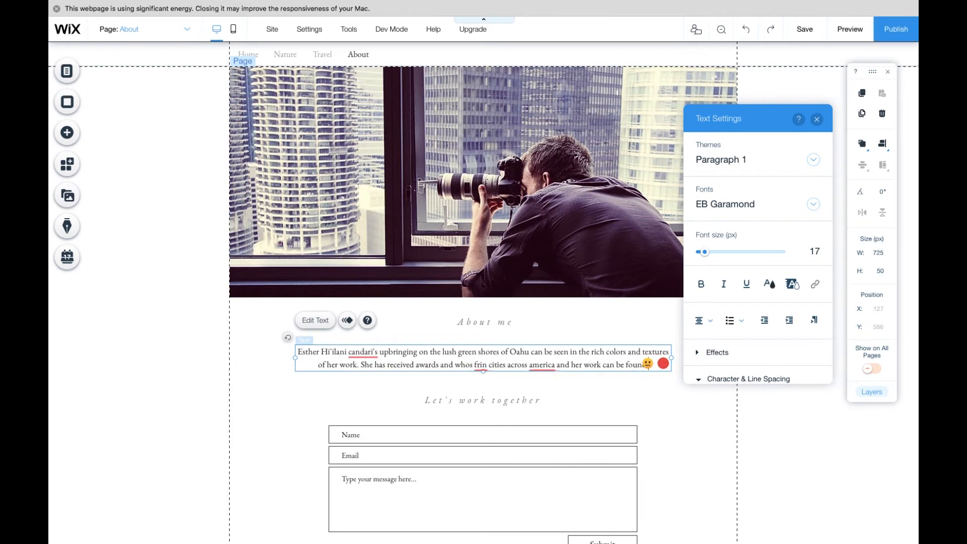
pyautogui.write('d in many private collections')
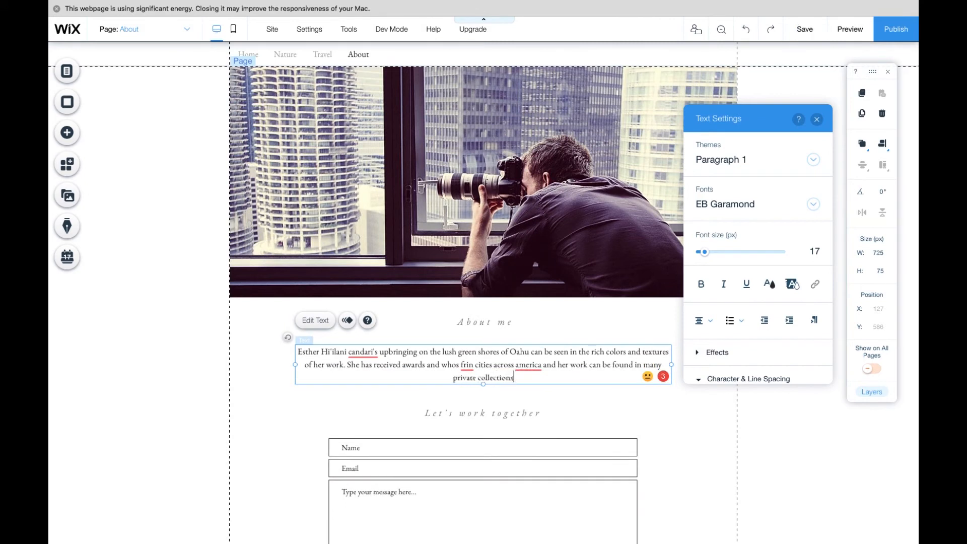
pyautogui.write('. To contact her for comissions or')
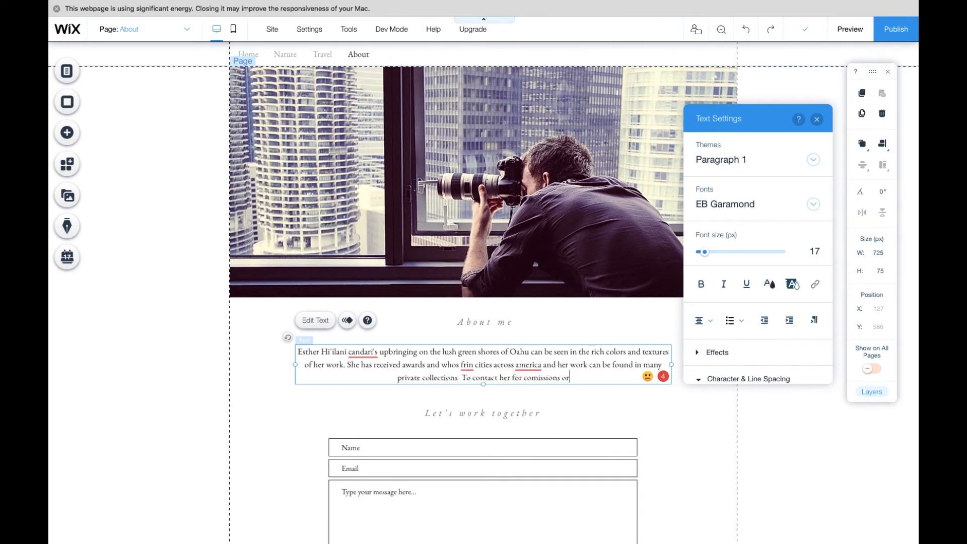
pyautogui.write('or inquire about printsplease fill out the')
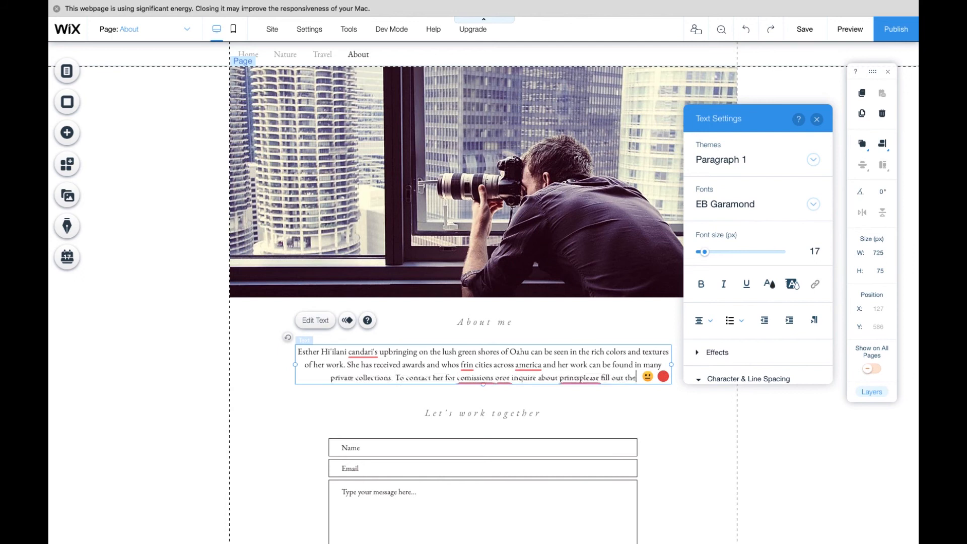
pyautogui.write(' form below.')
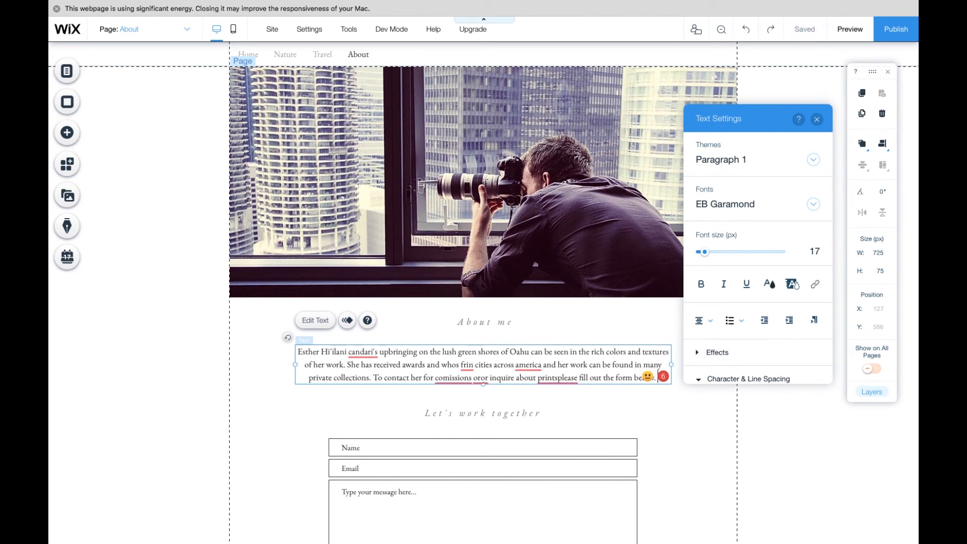
# - Correct the spelling mistakes in the biography and reword the awards sentence to say her work was exhibited in cities across America
pyautogui.moveTo(557, 377)
pyautogui.click(563, 395)
pyautogui.moveTo(479, 377)
pyautogui.click(479, 396)
pyautogui.click(462, 397)
pyautogui.moveTo(520, 365)
pyautogui.click(525, 383)
pyautogui.moveTo(467, 365)
pyautogui.click(468, 383)
pyautogui.moveTo(359, 352)
pyautogui.click(359, 370)
pyautogui.click(456, 364)
pyautogui.press('BackSpace')
pyautogui.press('BackSpace')
pyautogui.press('BackSpace')
pyautogui.press('BackSpace')
pyautogui.write('exhibited')
pyautogui.moveTo(464, 365); pyautogui.dragTo(486, 364)
pyautogui.press('BackSpace')
pyautogui.press('BackSpace')
pyautogui.press('BackSpace')
pyautogui.press('BackSpace')
pyautogui.press('Right')
pyautogui.write('in')
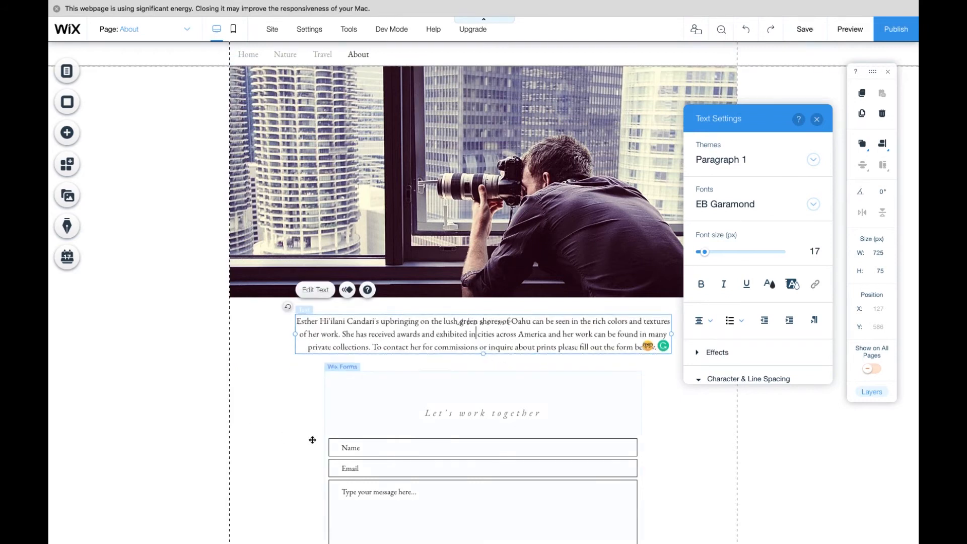
# - Replace the footer's placeholder email with the artist's e-mail address
pyautogui.scroll(-2, 302, 438)
pyautogui.scroll(-3, 298, 438)
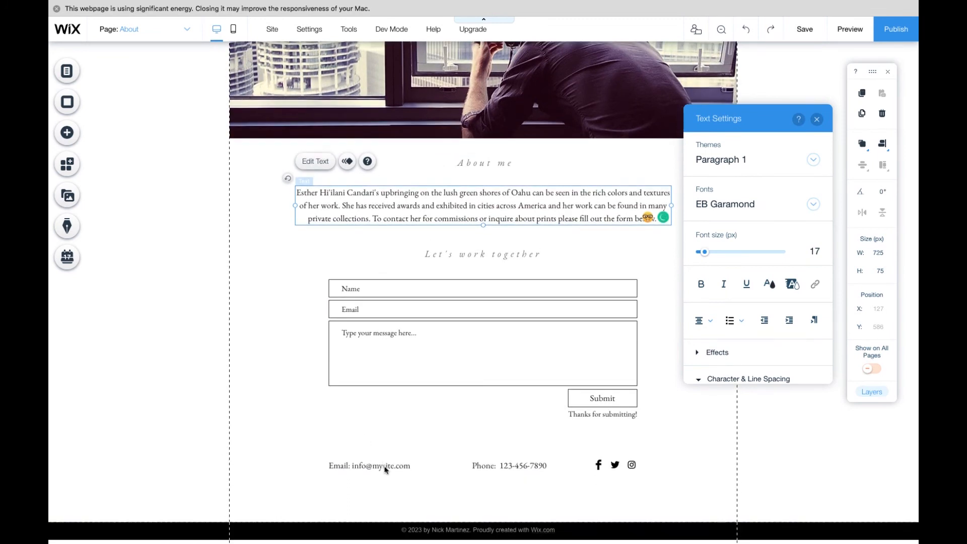
pyautogui.doubleClick(383, 466)
pyautogui.click(383, 466)
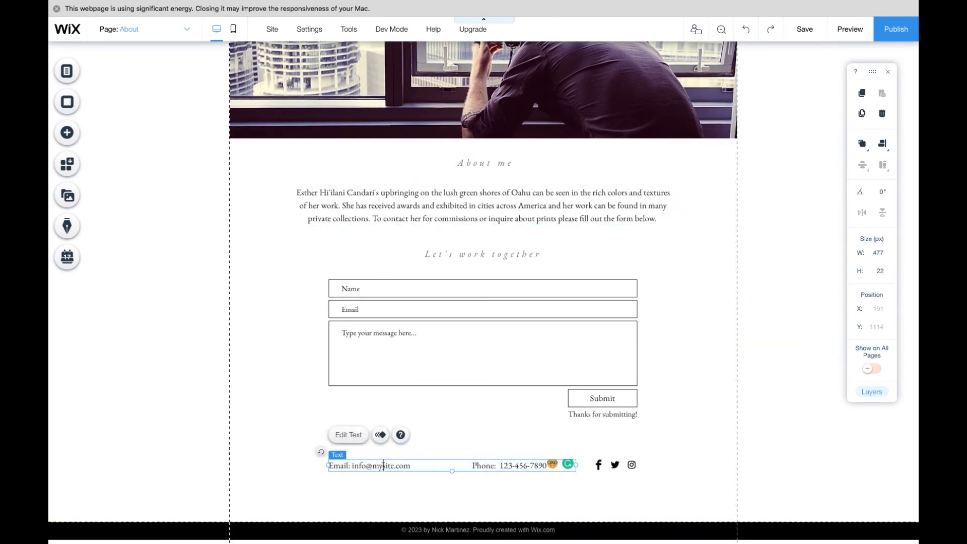
pyautogui.moveTo(334, 465); pyautogui.dragTo(414, 466)
pyautogui.click(347, 465)
pyautogui.moveTo(352, 466); pyautogui.dragTo(408, 465)
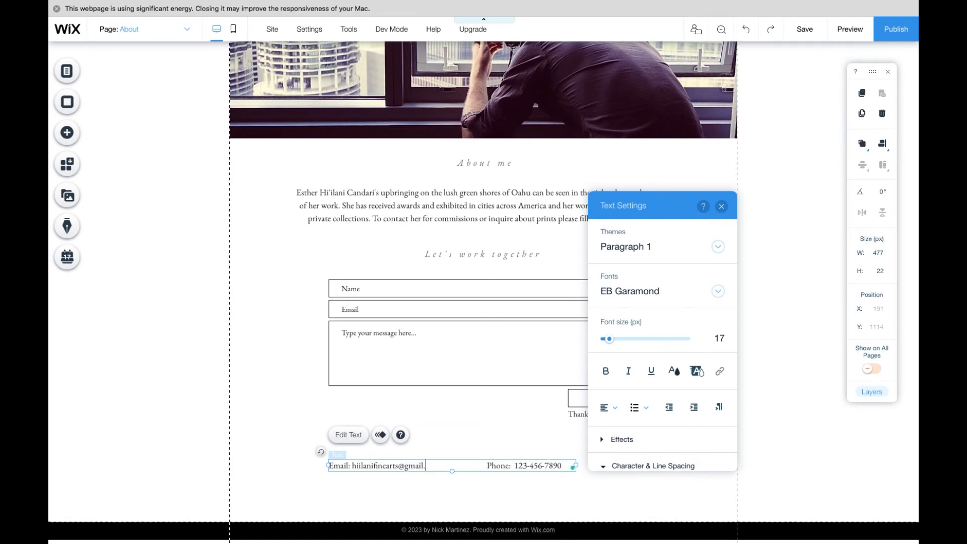
# - Remove the stray characters after the email and replace the placeholder phone with the artist's phone number, then close text settings
pyautogui.click(489, 465)
pyautogui.press('BackSpace')
pyautogui.press('BackSpace')
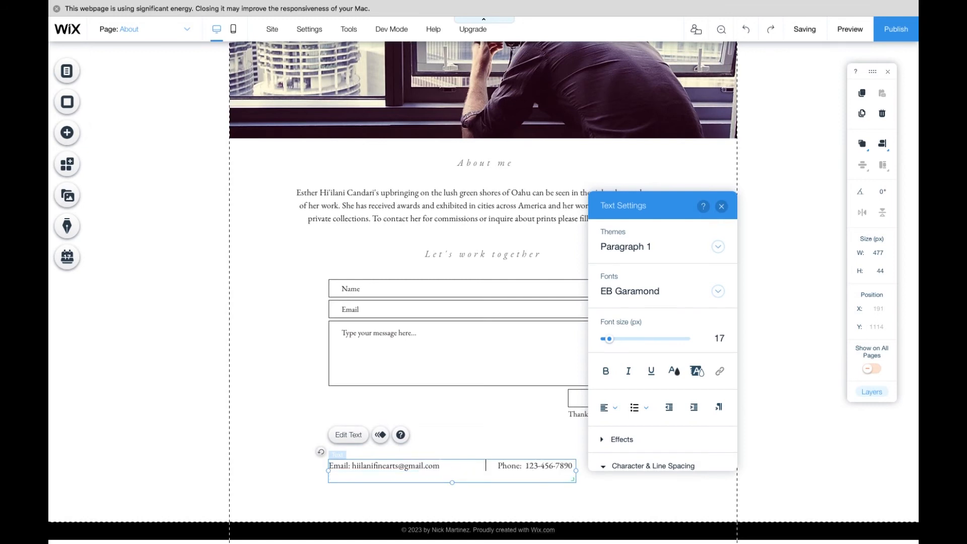
pyautogui.moveTo(524, 465); pyautogui.dragTo(574, 466)
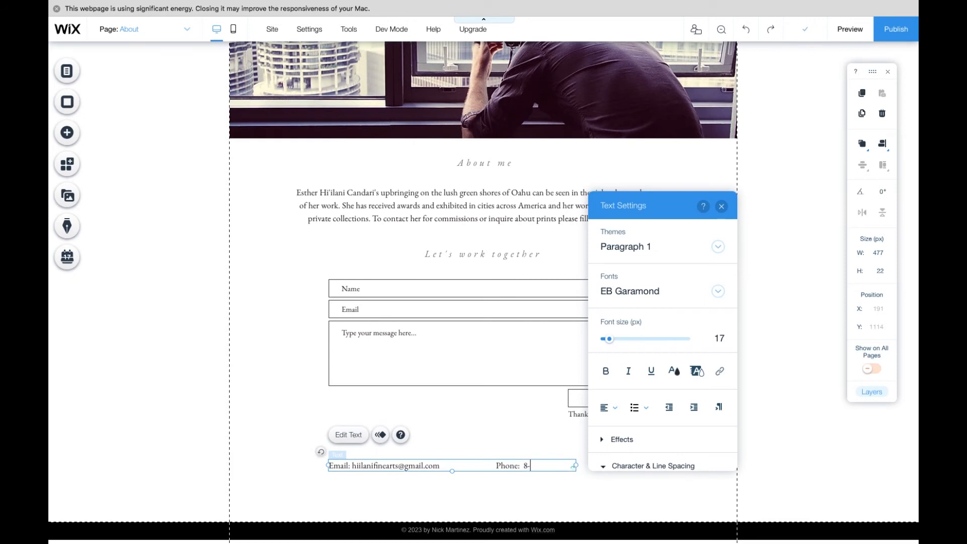
pyautogui.click(722, 207)
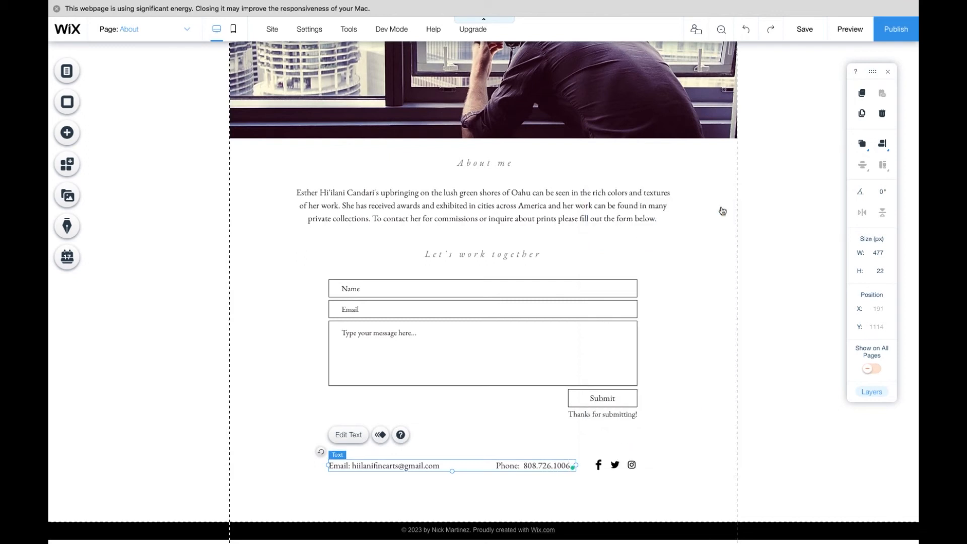
pyautogui.click(598, 465)
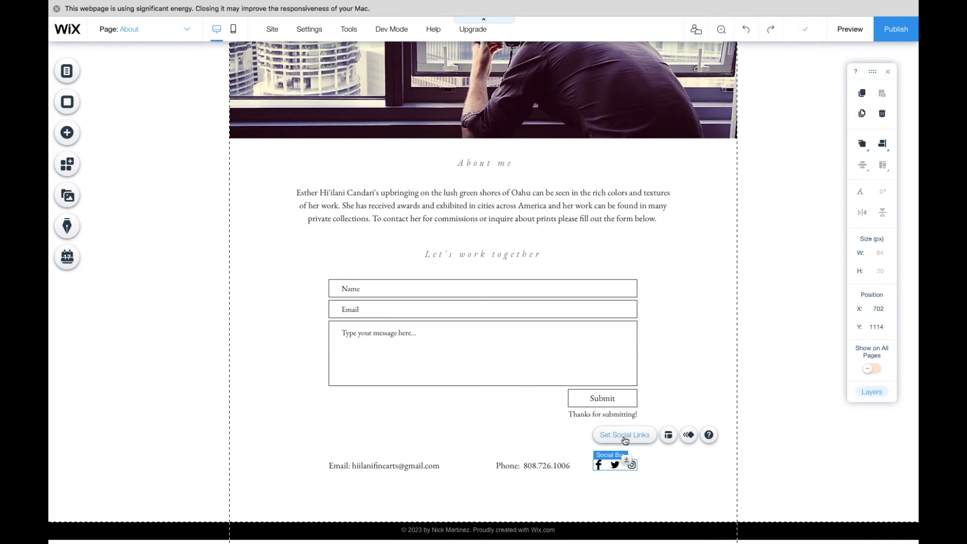
pyautogui.click(650, 492)
pyautogui.scroll(-1, 649, 492)
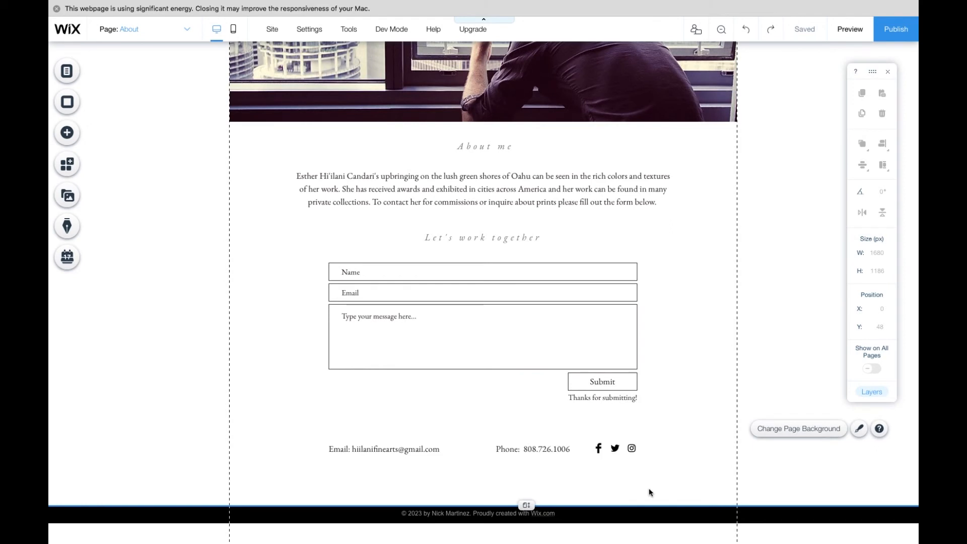
pyautogui.scroll(2, 649, 492)
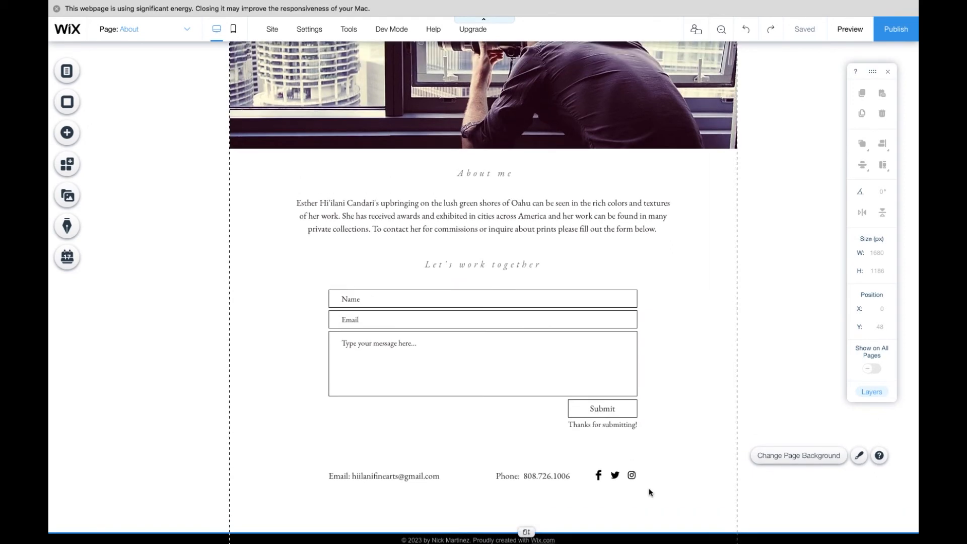
# - Open the artist's existing website in the browser and go to its about page
pyautogui.click(844, 37)
pyautogui.click(576, 21)
pyautogui.write('hiilanifinearts.com')
pyautogui.press('Return')
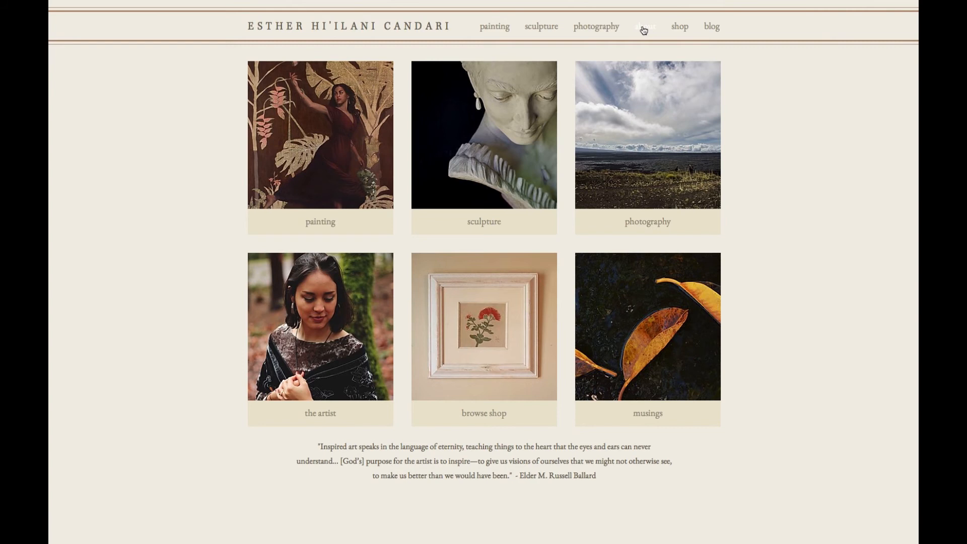
pyautogui.click(642, 26)
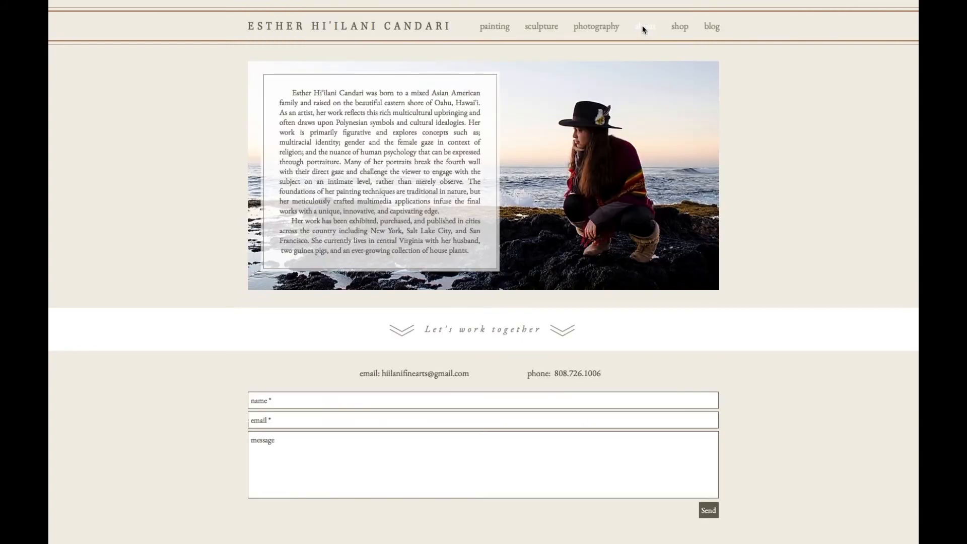
# - Scroll through the existing about page to read the artist's curriculum vitae
pyautogui.scroll(-10, 817, 185)
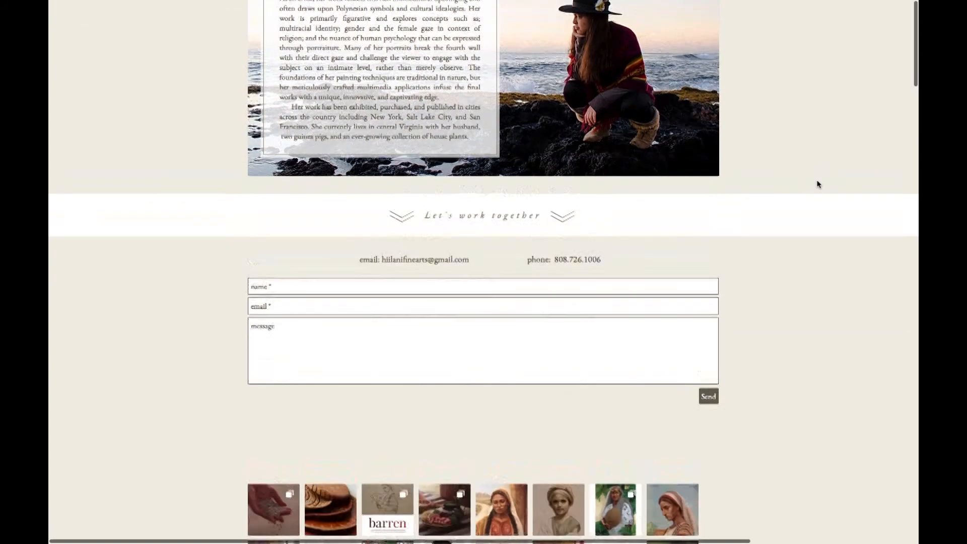
pyautogui.scroll(-6, 817, 184)
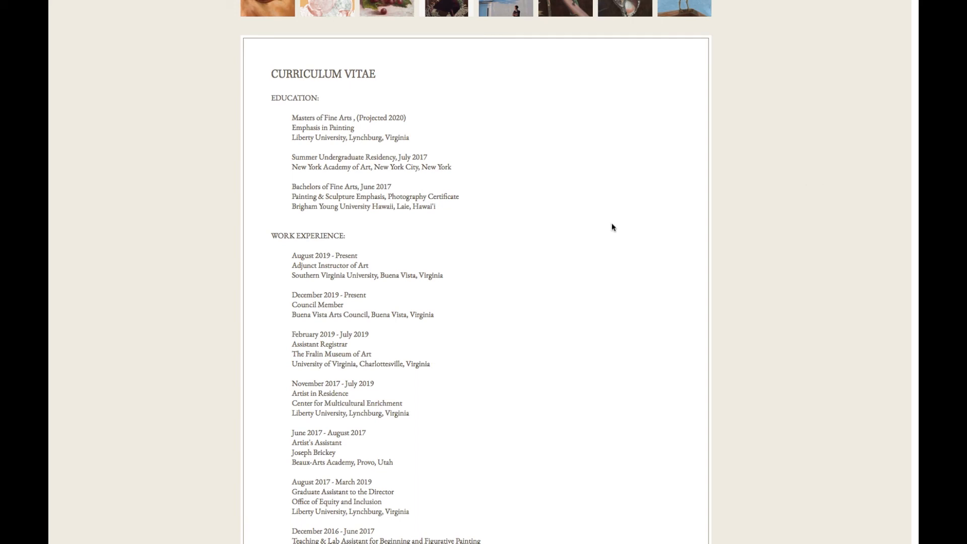
pyautogui.scroll(-5, 612, 226)
pyautogui.scroll(-2, 612, 227)
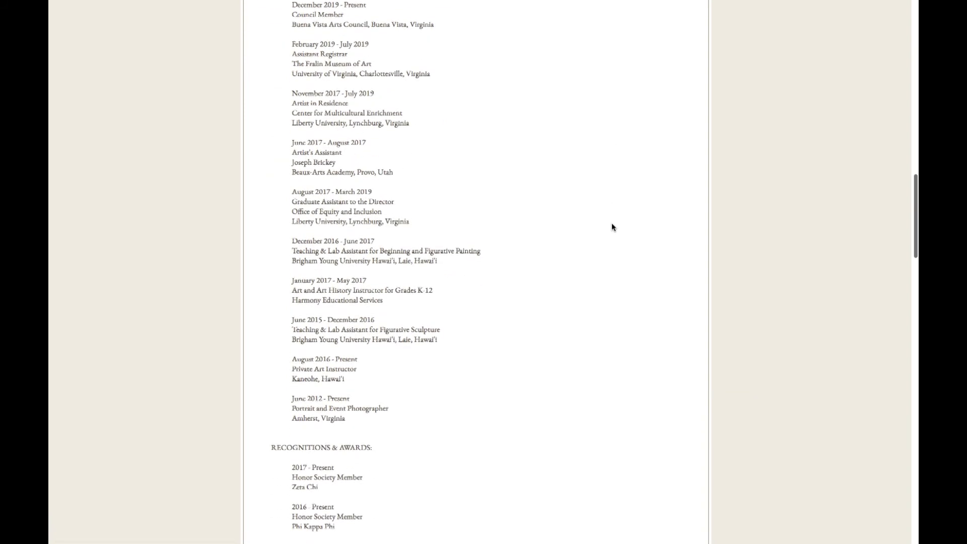
pyautogui.scroll(-5, 612, 224)
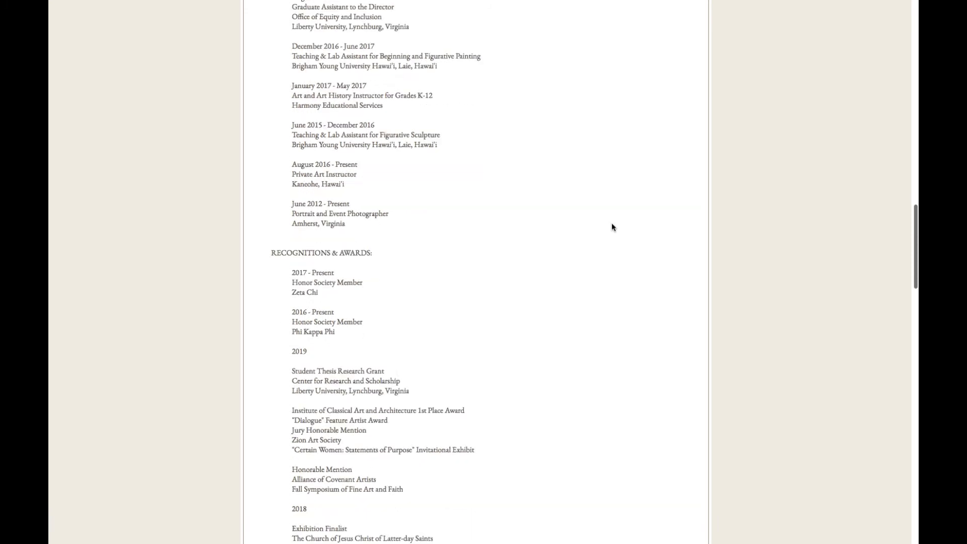
pyautogui.scroll(-1, 611, 227)
pyautogui.scroll(-4, 612, 227)
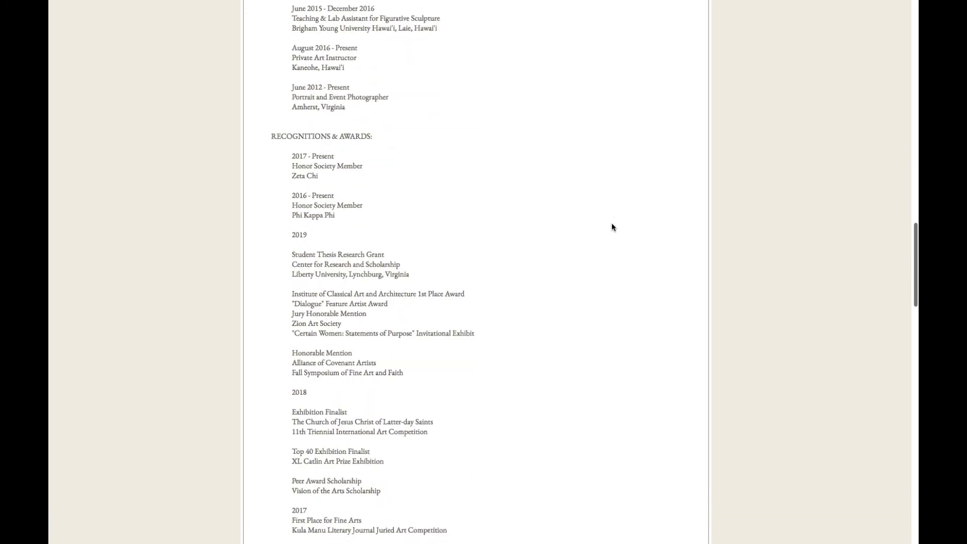
pyautogui.scroll(-2, 612, 227)
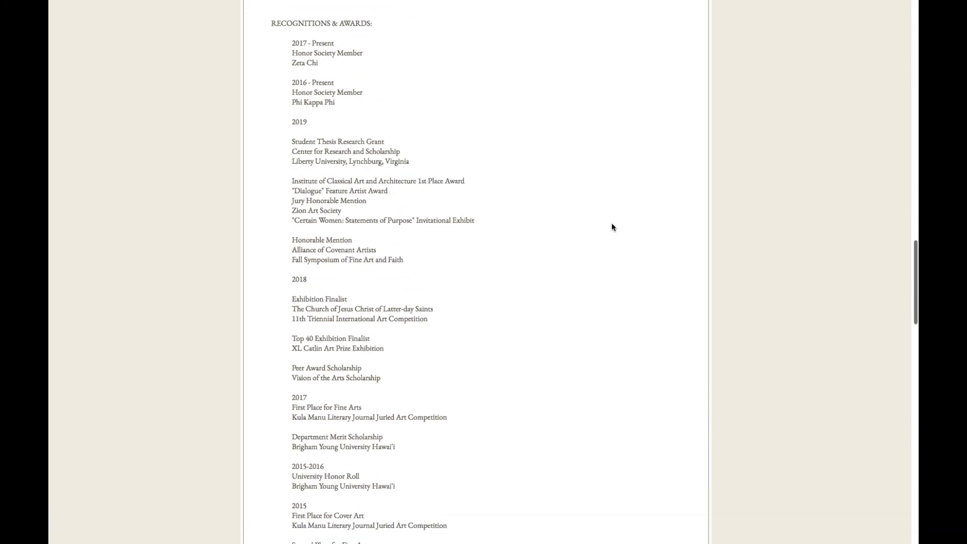
pyautogui.scroll(-2, 612, 227)
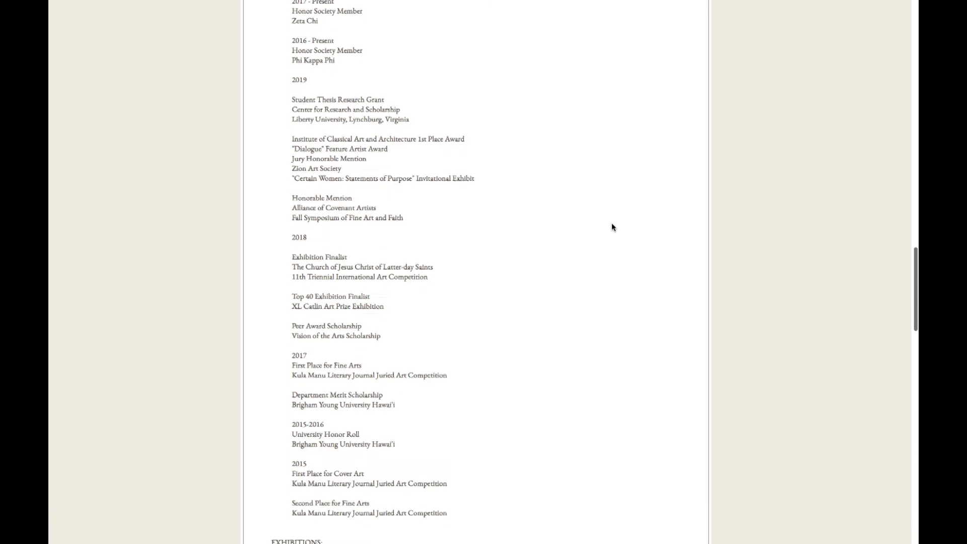
pyautogui.scroll(-7, 612, 227)
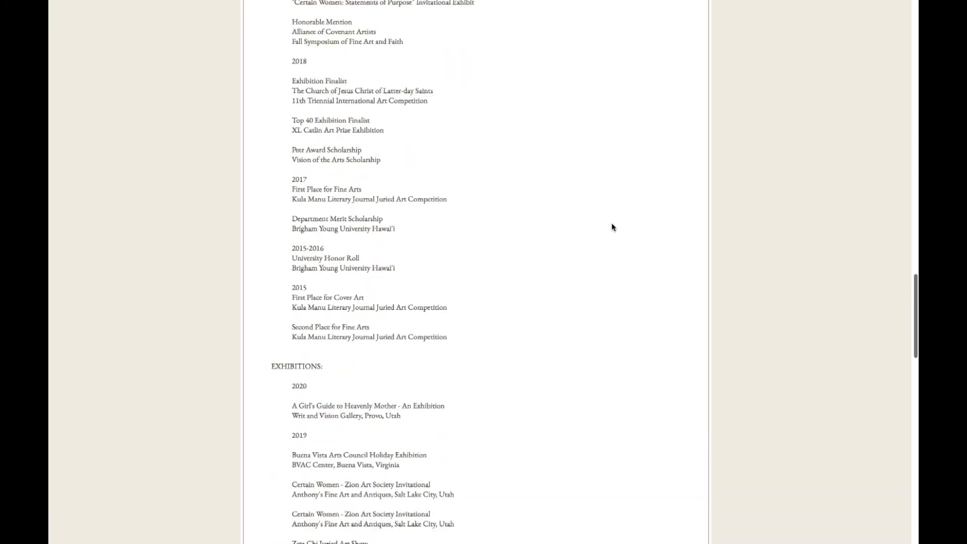
pyautogui.scroll(-7, 612, 227)
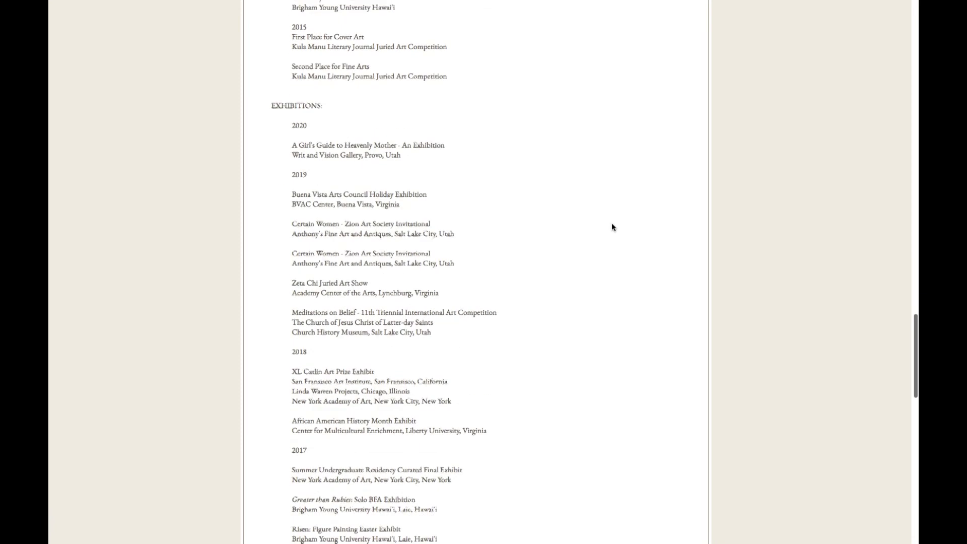
pyautogui.scroll(-10, 612, 227)
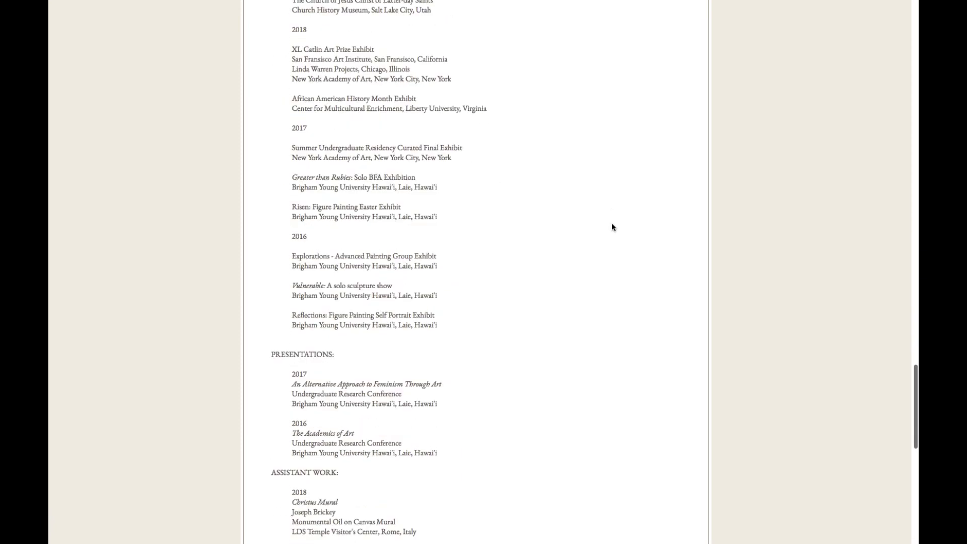
# - Scroll to the end of the artist's CV on the existing site and return to the website editor
pyautogui.scroll(-2, 612, 227)
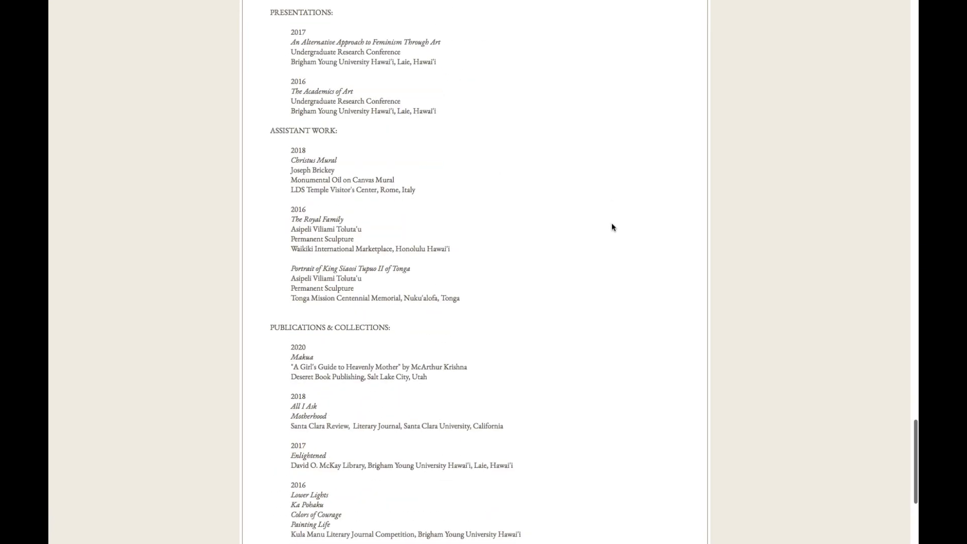
pyautogui.scroll(-6, 611, 227)
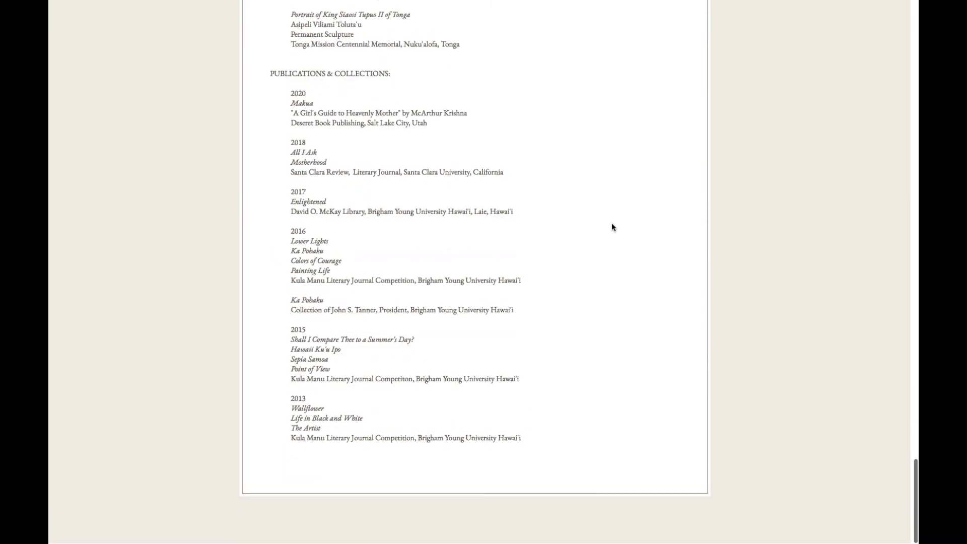
pyautogui.moveTo(830, 2)
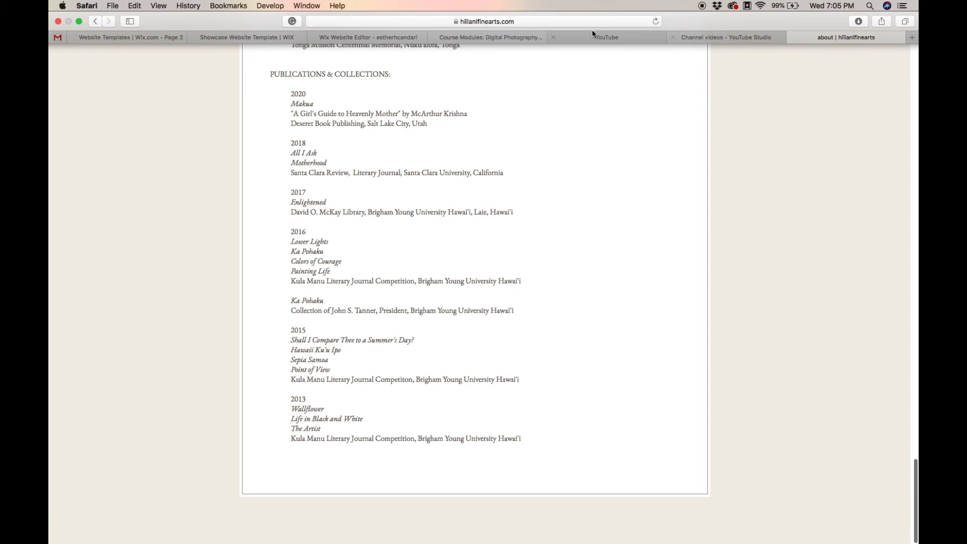
pyautogui.click(371, 40)
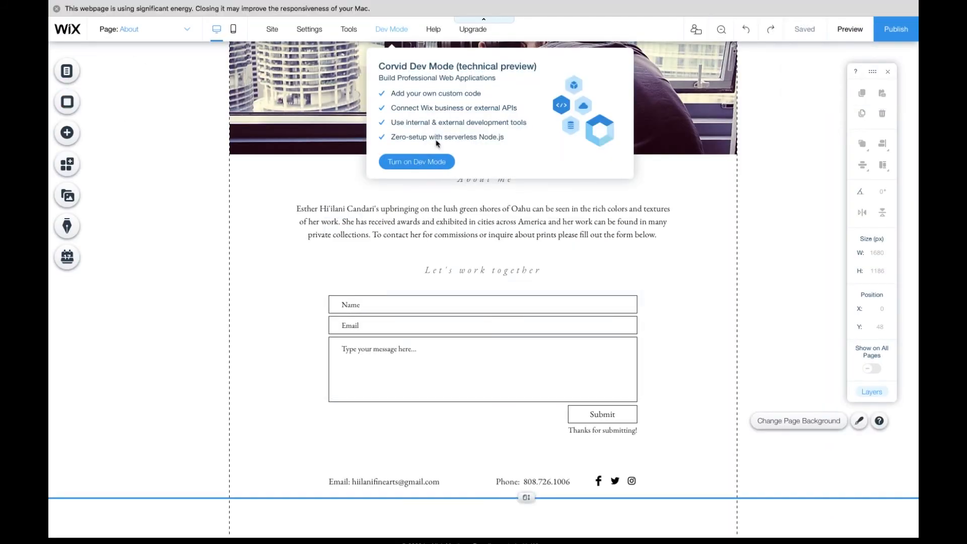
pyautogui.scroll(-1, 436, 147)
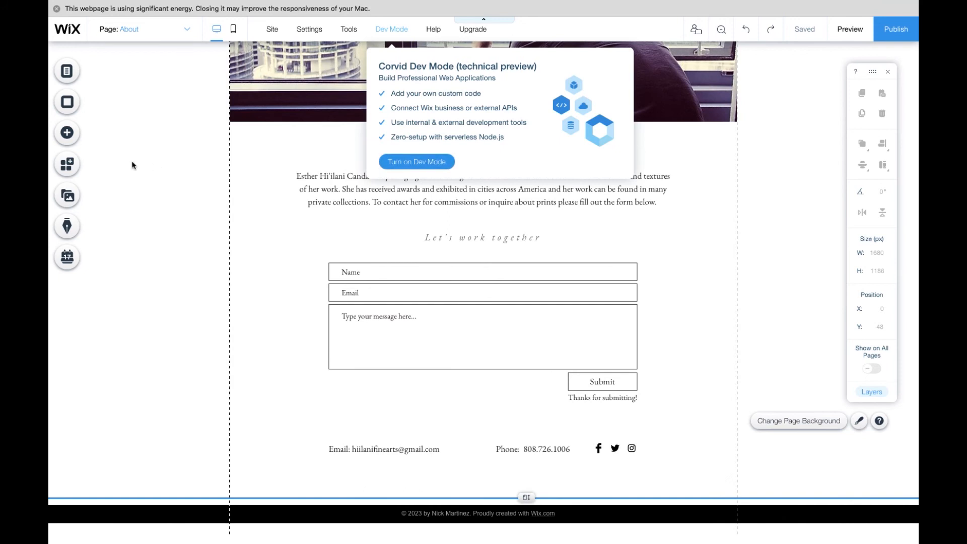
pyautogui.click(67, 136)
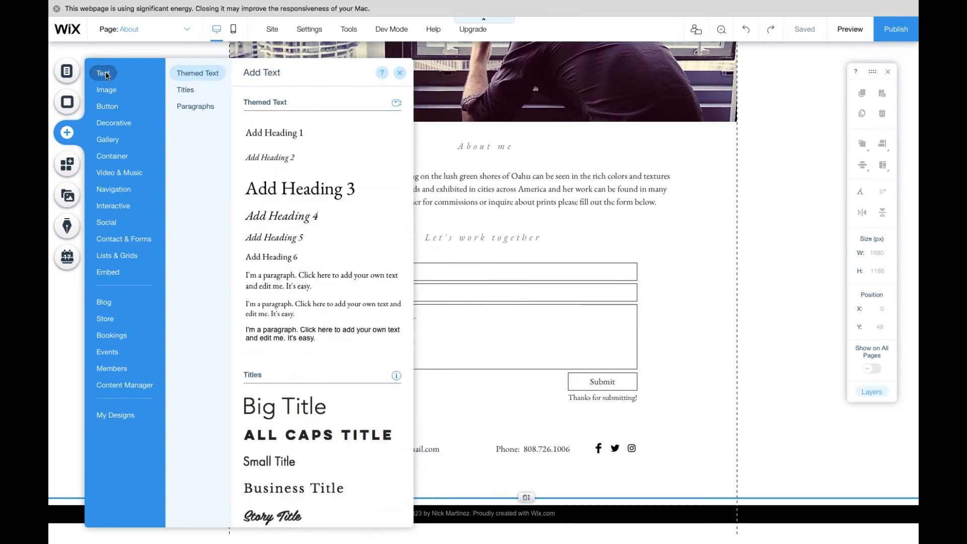
pyautogui.moveTo(186, 109)
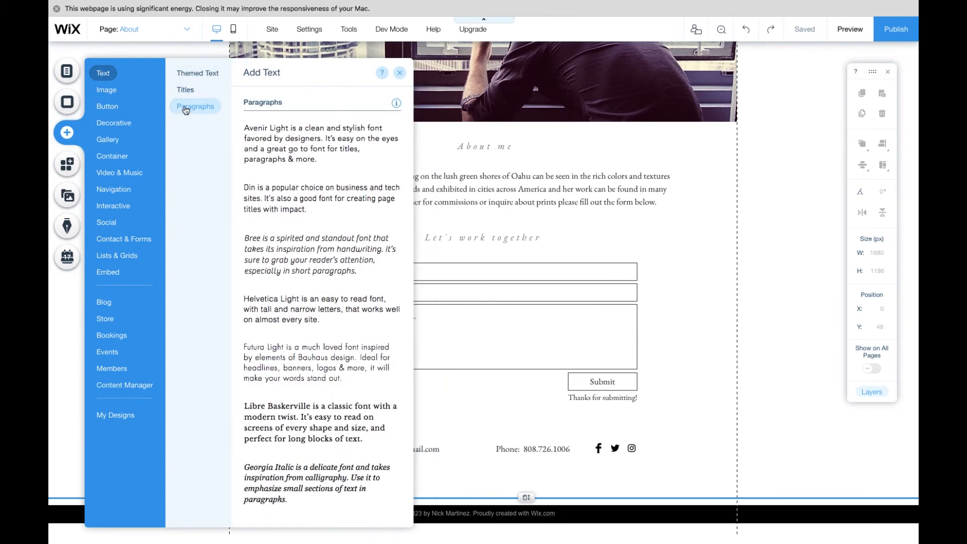
pyautogui.click(399, 72)
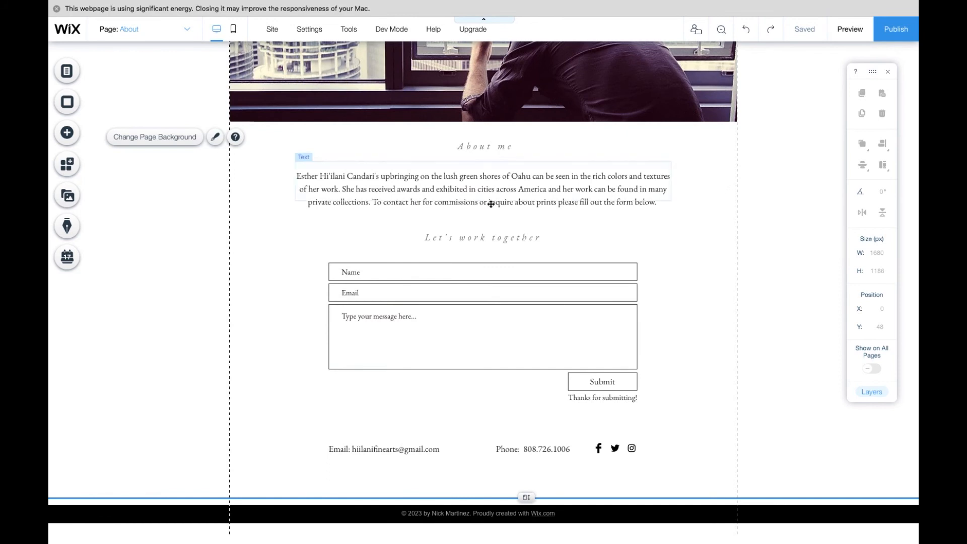
# - Open the replacement media dialog for the About page header image and start uploading a photo from the computer's Dropbox
pyautogui.scroll(4, 491, 203)
pyautogui.click(494, 188)
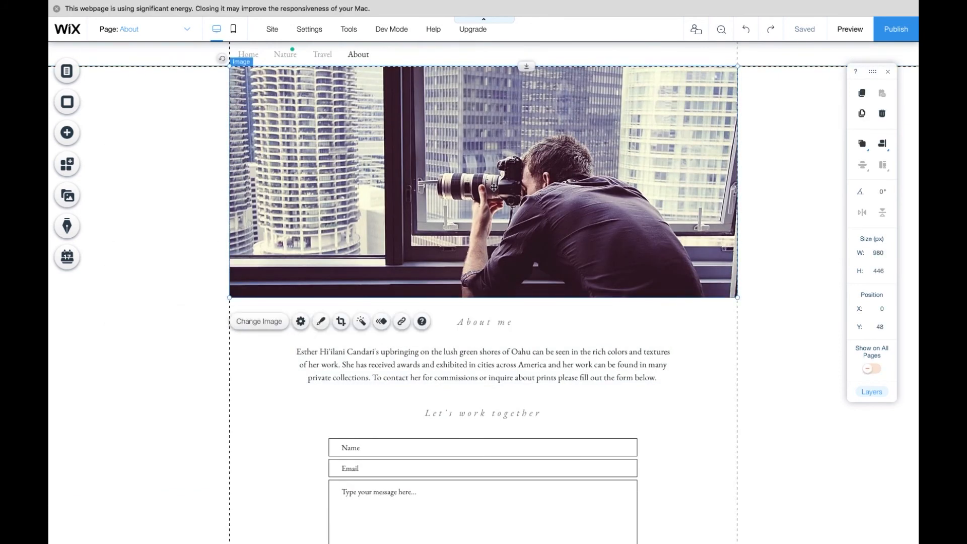
pyautogui.click(254, 325)
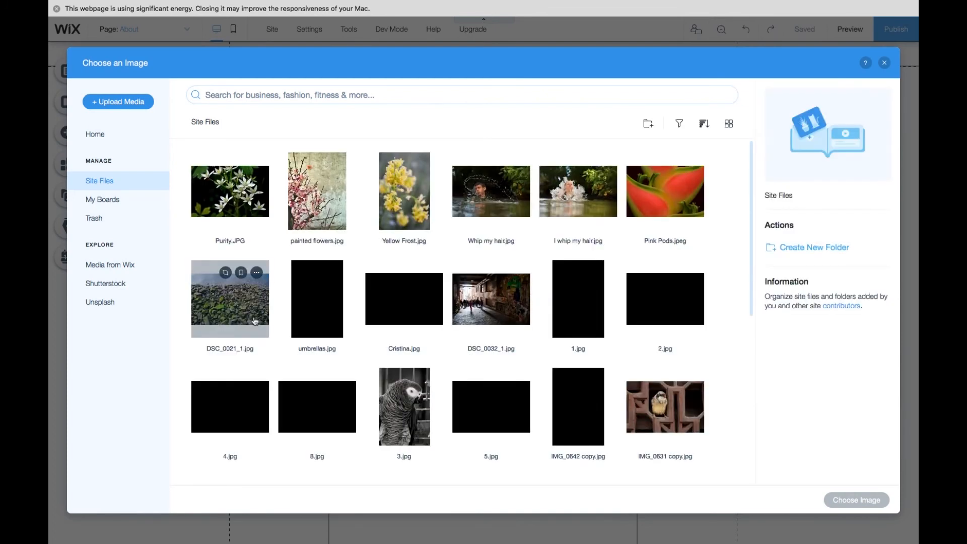
pyautogui.click(141, 103)
pyautogui.click(513, 315)
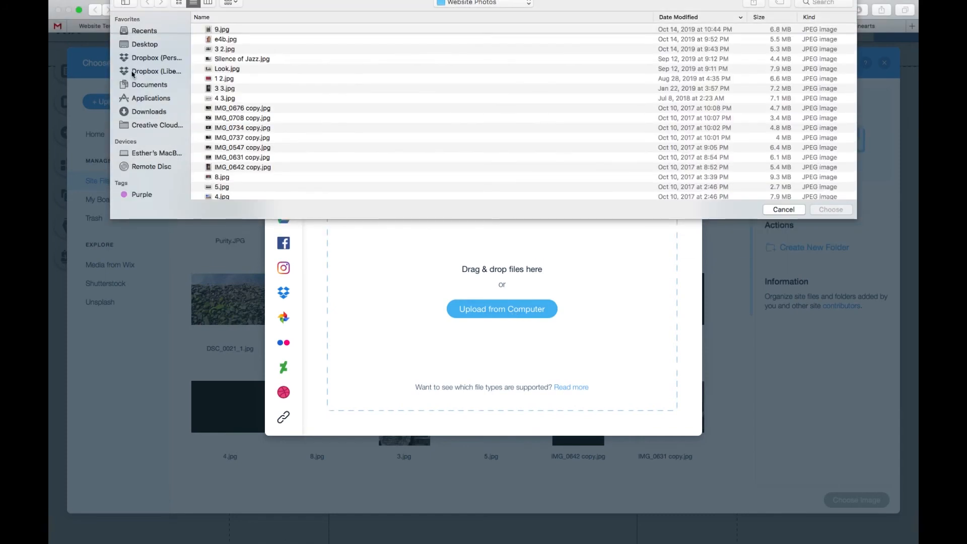
pyautogui.click(156, 59)
pyautogui.scroll(-10, 244, 116)
# - Upload Fall Profile.jpg from the Self Portraits > Fall Selfies folder and set it as the About page header image
pyautogui.doubleClick(249, 128)
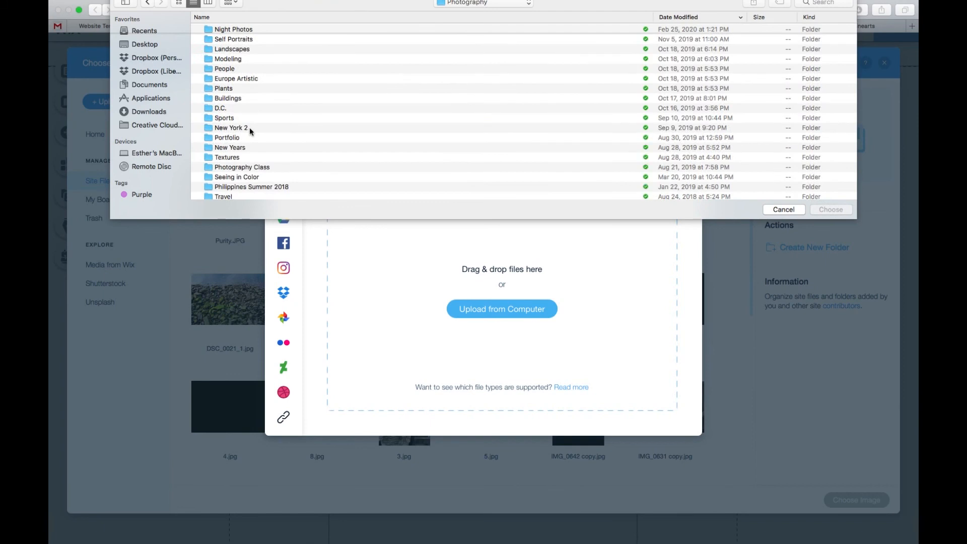
pyautogui.doubleClick(260, 40)
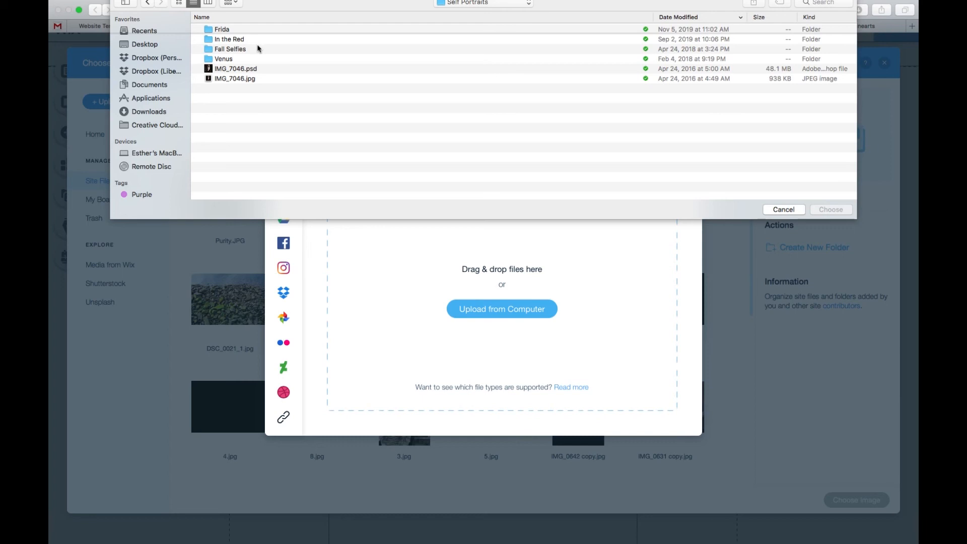
pyautogui.click(255, 49)
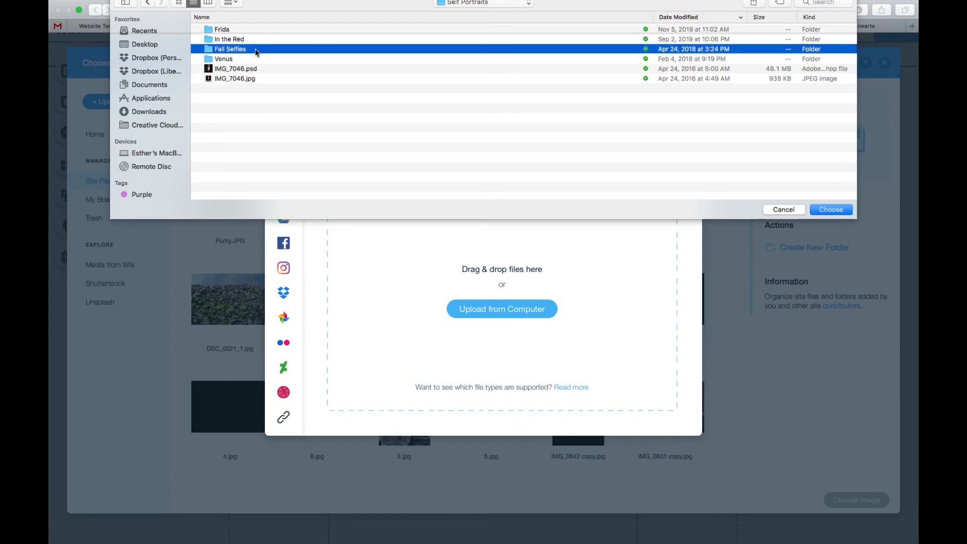
pyautogui.doubleClick(255, 51)
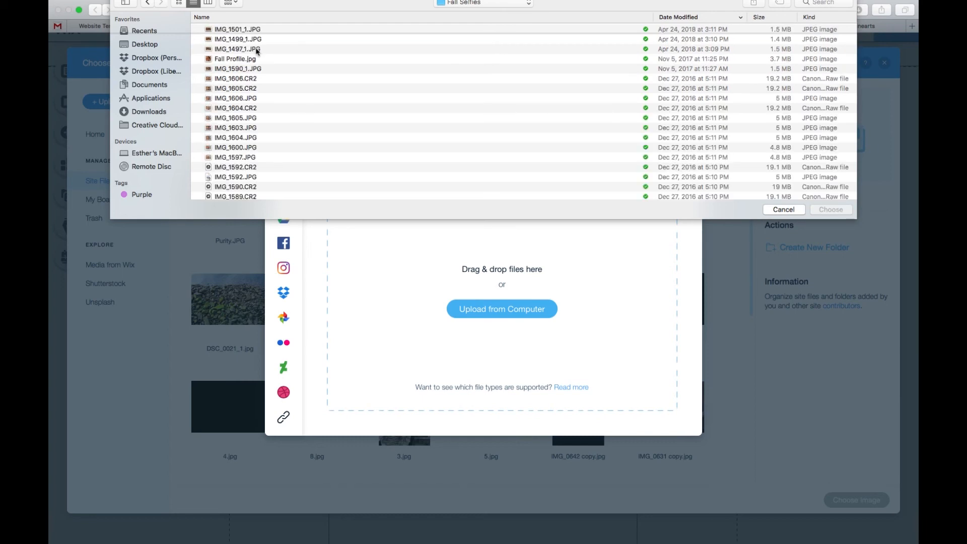
pyautogui.click(254, 60)
pyautogui.click(840, 211)
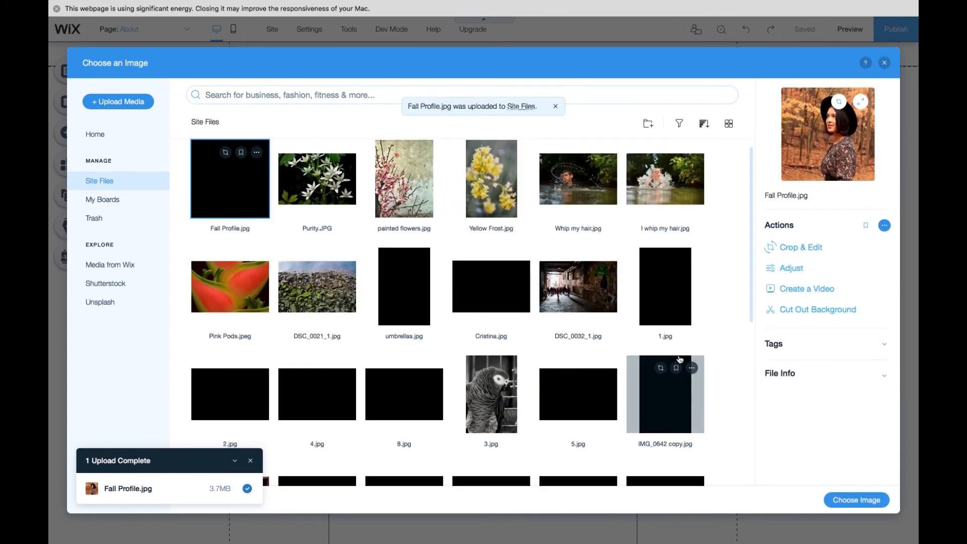
pyautogui.click(874, 500)
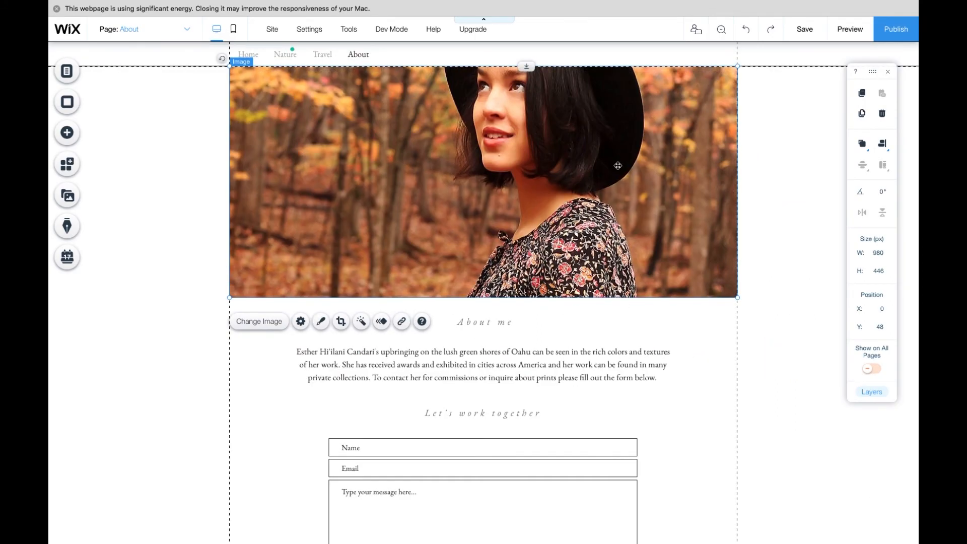
pyautogui.press('super+f')
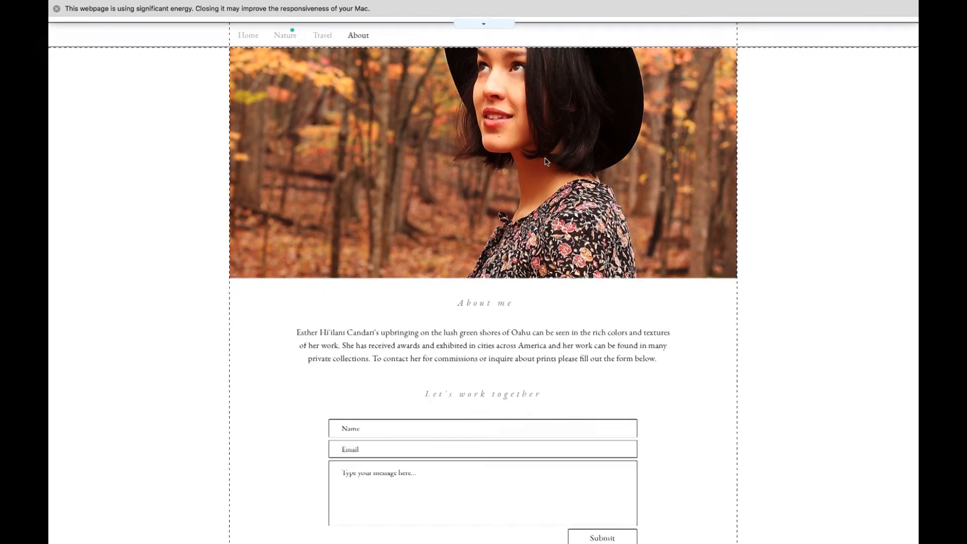
pyautogui.moveTo(518, 149)
pyautogui.mouseDown()
pyautogui.moveTo(515, 168)
pyautogui.moveTo(517, 154)
pyautogui.mouseUp()
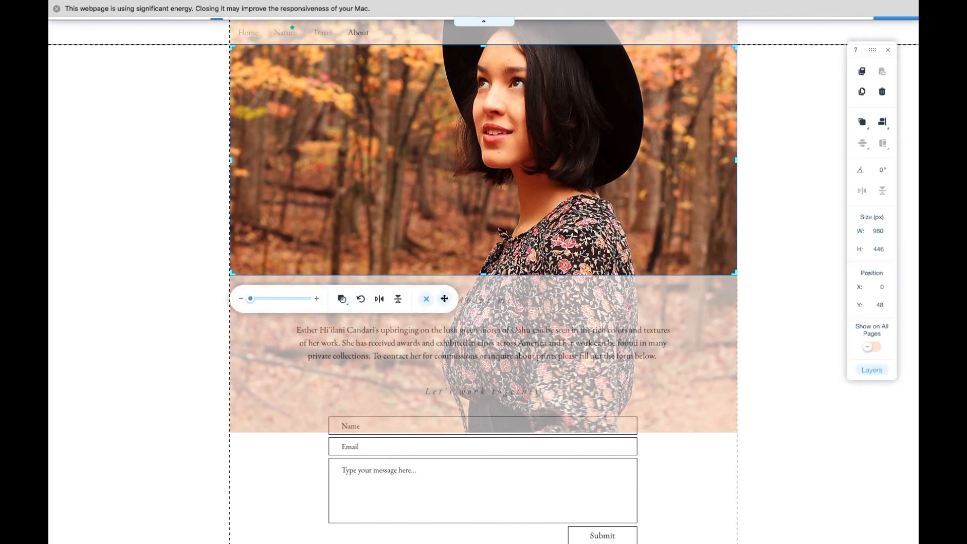
pyautogui.click(444, 299)
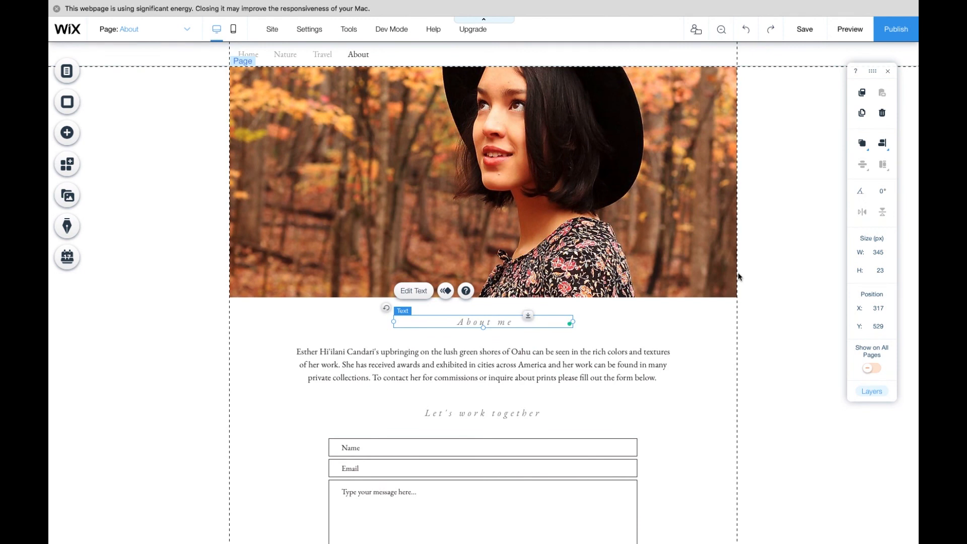
# - Change the About page heading to "About the artist" and close the text settings
pyautogui.doubleClick(504, 322)
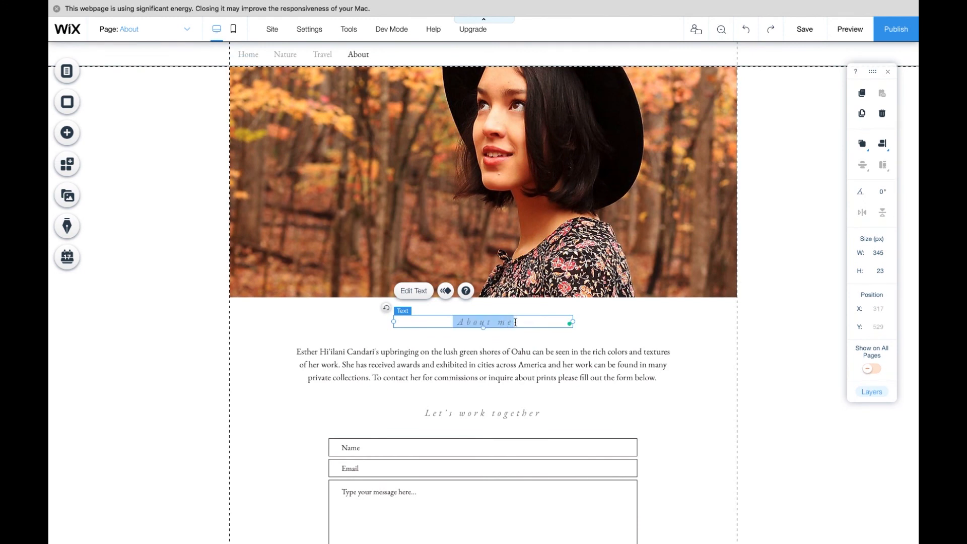
pyautogui.press('BackSpace')
pyautogui.press('BackSpace')
pyautogui.write('the')
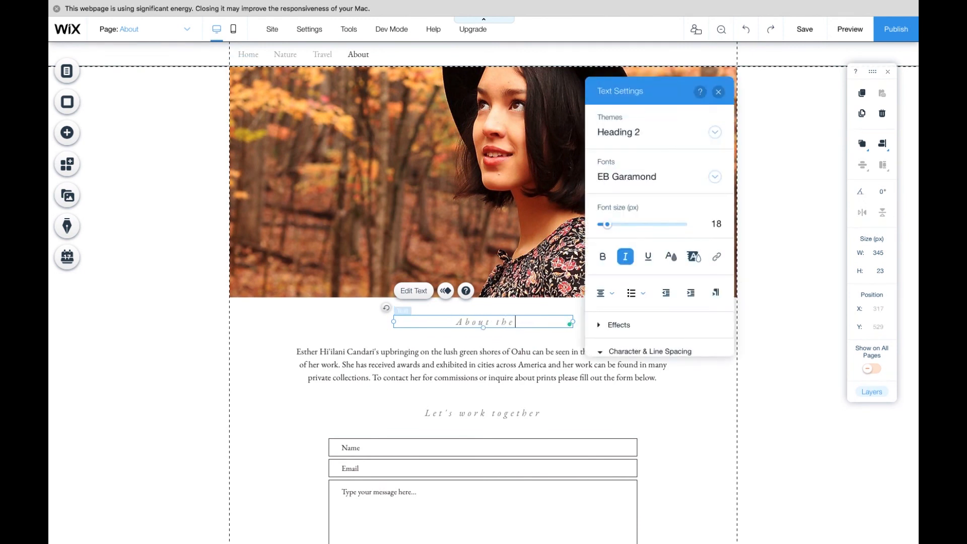
pyautogui.write(' artist')
pyautogui.click(718, 93)
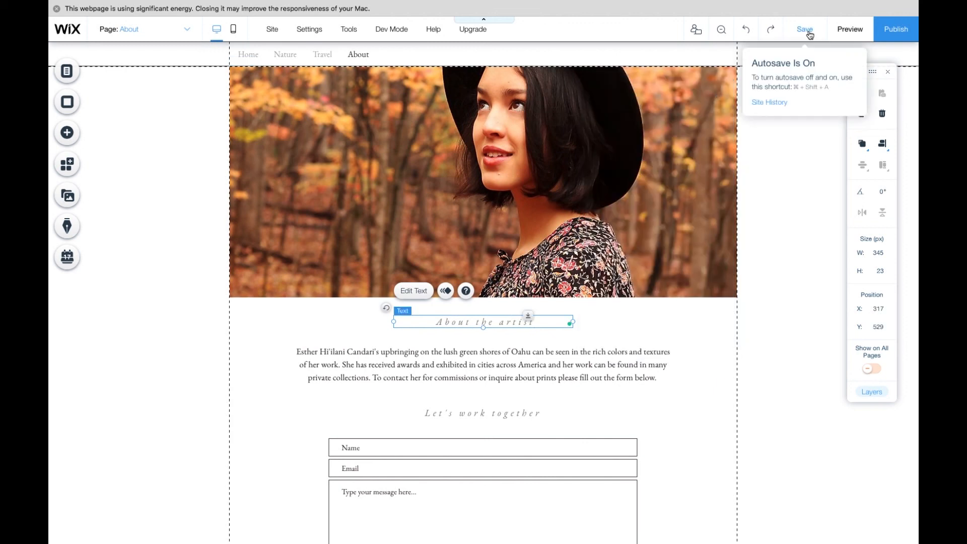
# - Save the site and preview it, visiting the Nature, Travel and Home pages
pyautogui.click(808, 31)
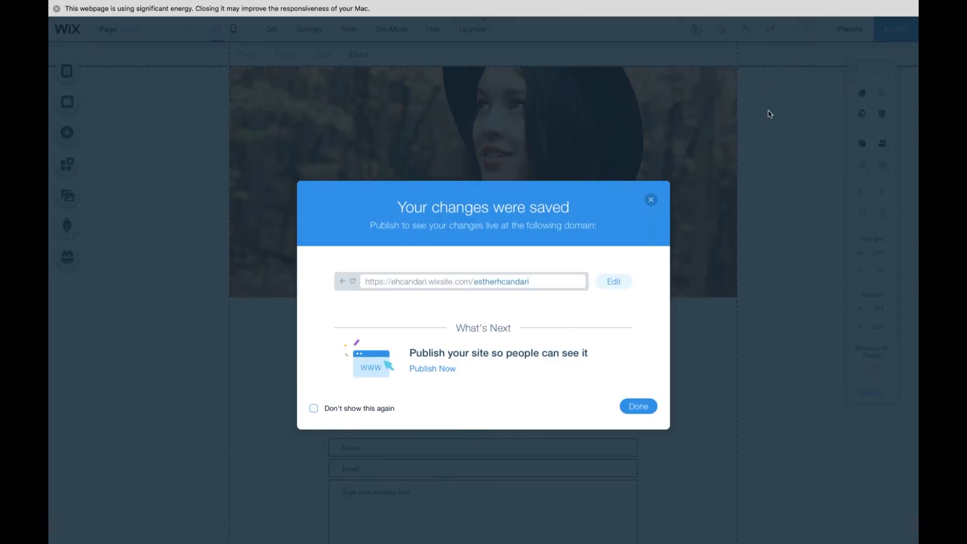
pyautogui.click(647, 406)
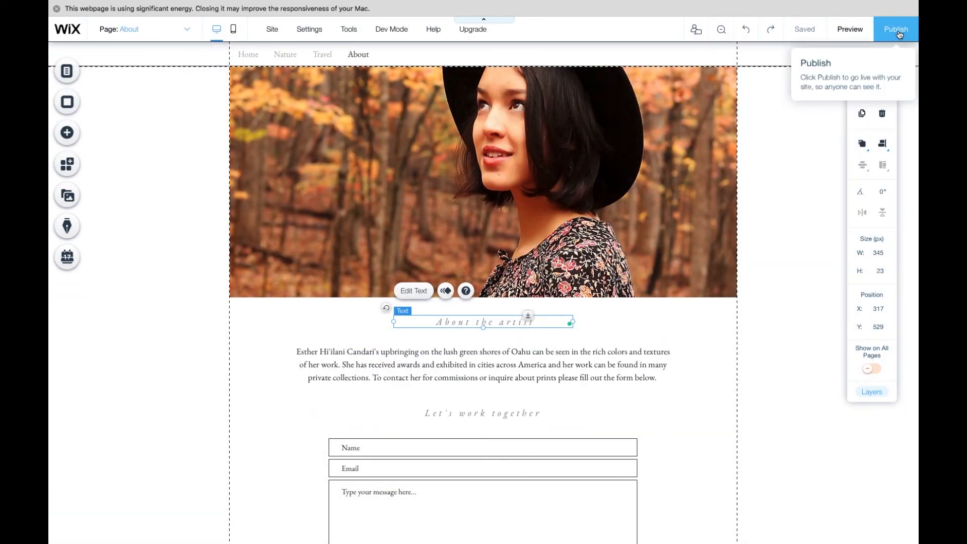
pyautogui.click(847, 28)
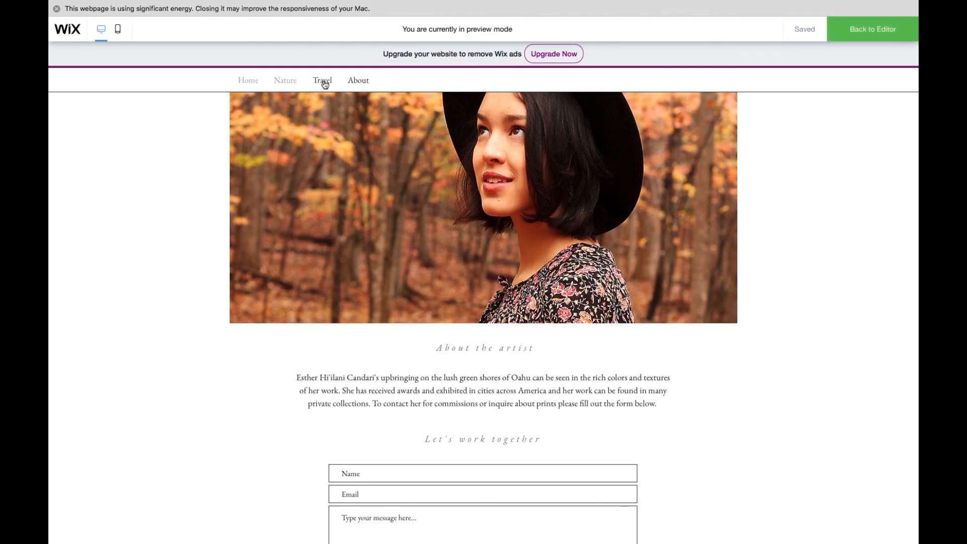
pyautogui.click(296, 84)
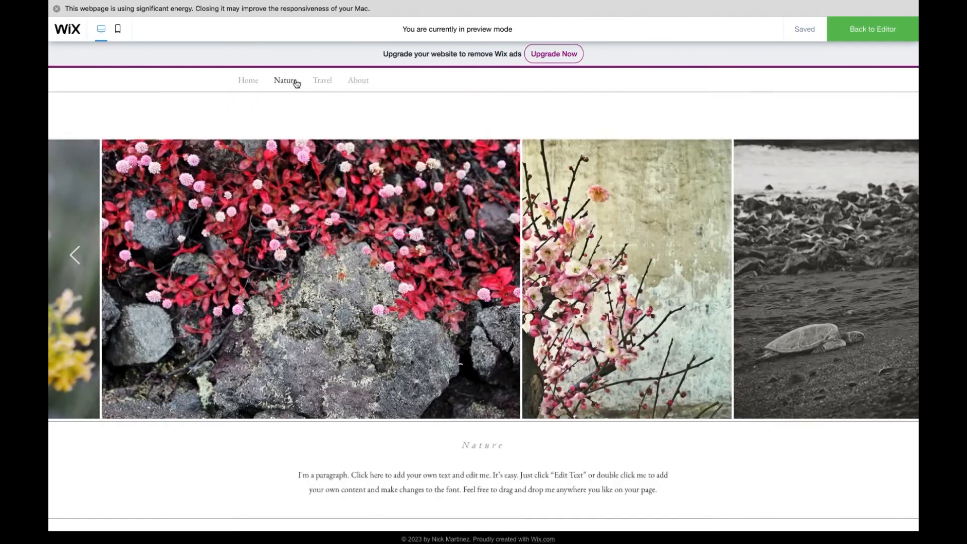
pyautogui.click(325, 85)
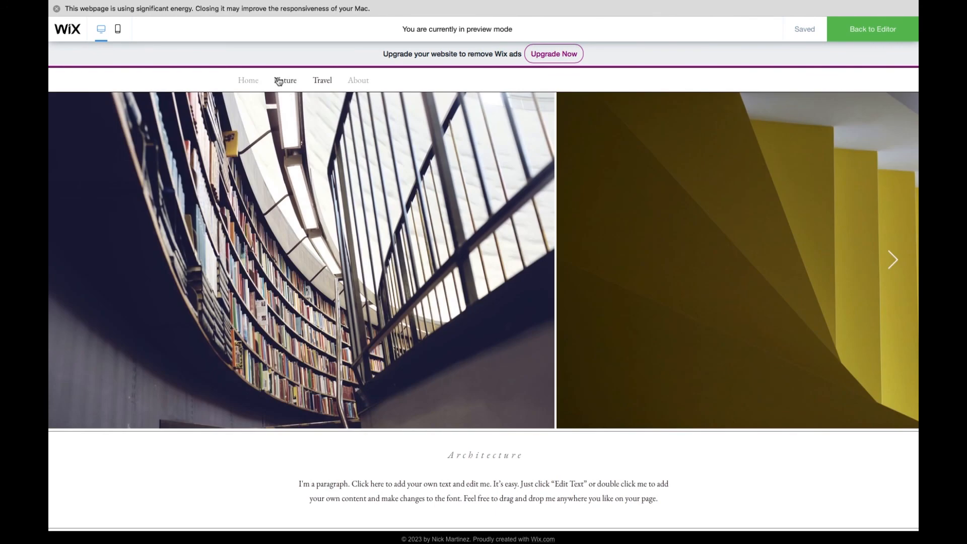
pyautogui.click(276, 82)
pyautogui.click(247, 82)
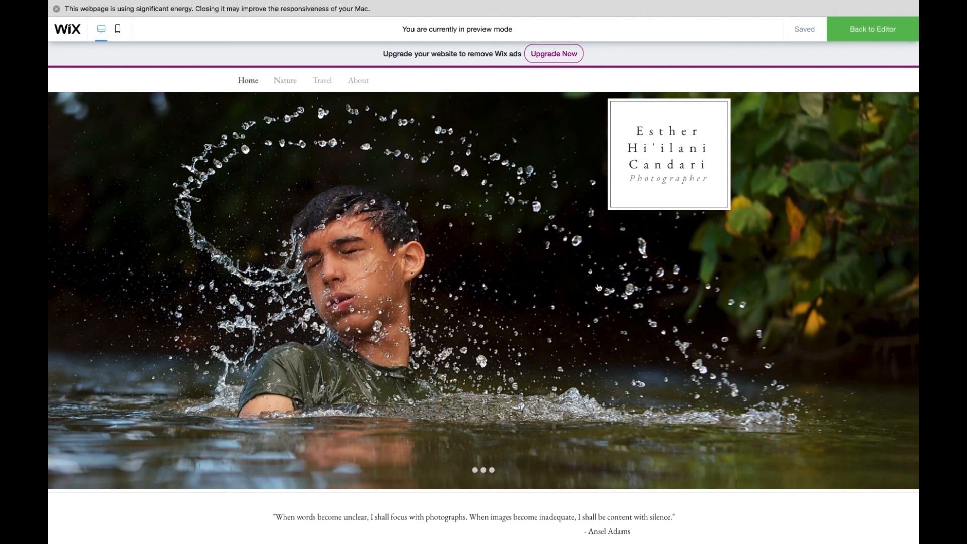
# - Return to the editor, publish the site and open the live version
pyautogui.click(879, 30)
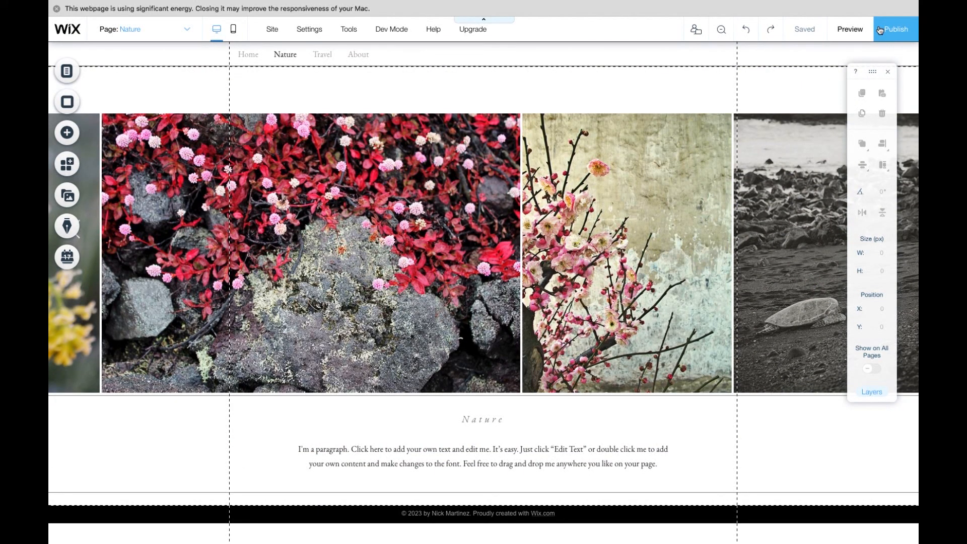
pyautogui.click(880, 30)
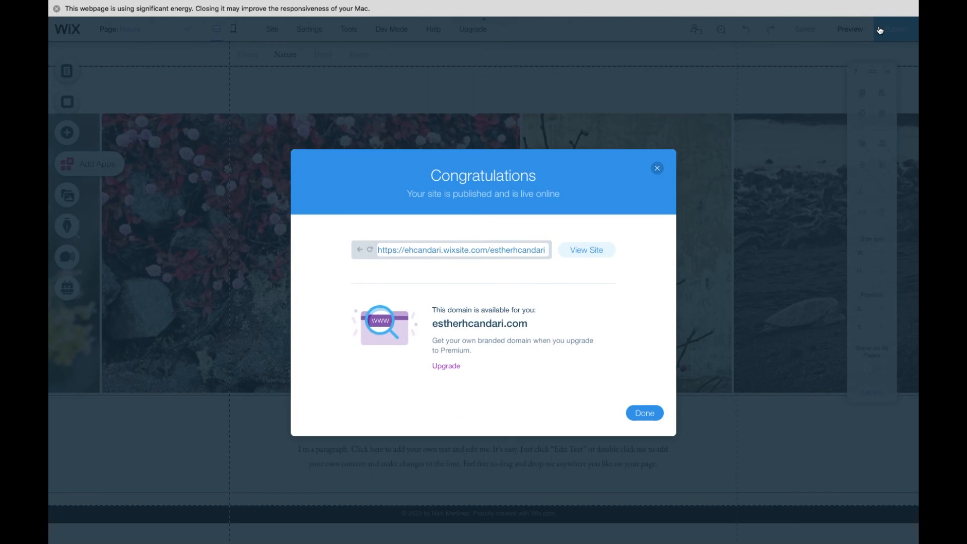
pyautogui.click(590, 251)
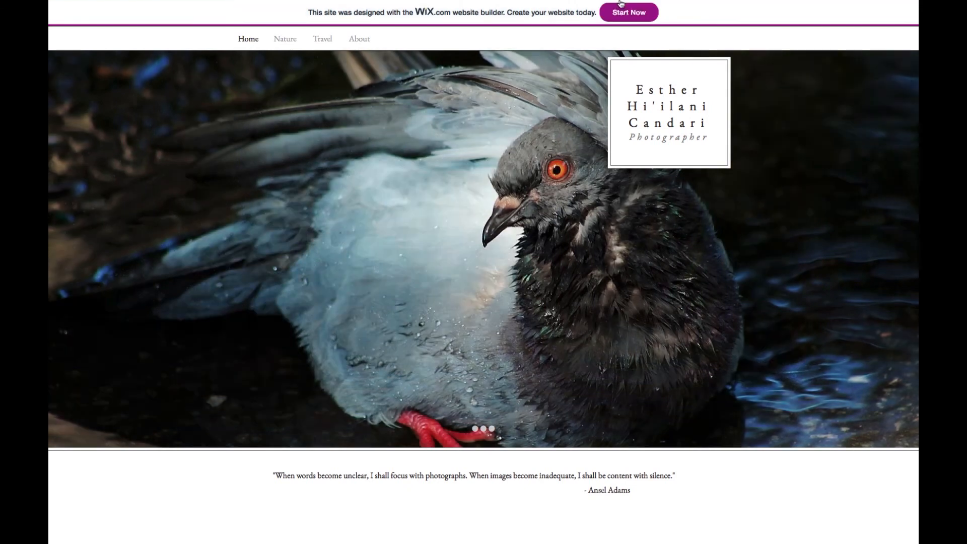
# - Select the published site's web address in the browser
pyautogui.moveTo(621, 3)
pyautogui.click(554, 19)
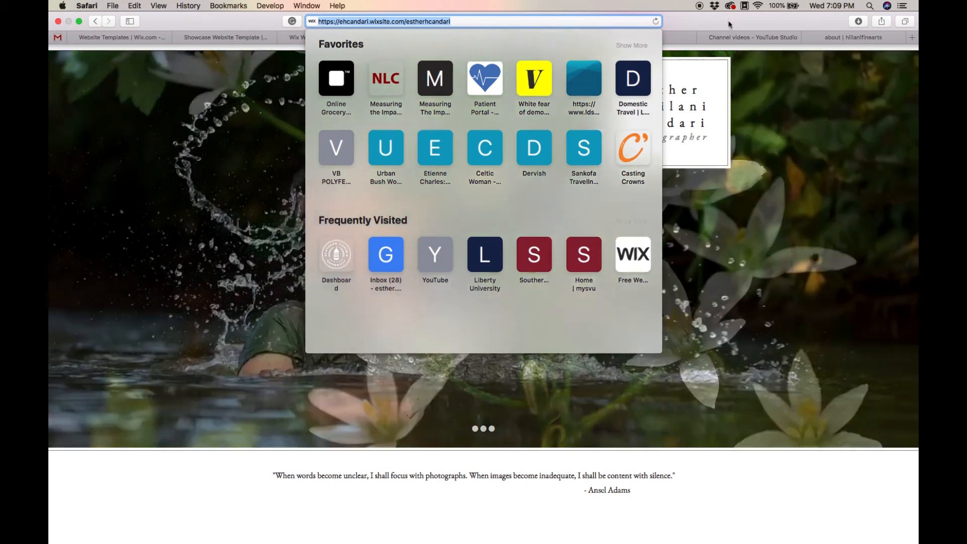
pyautogui.click(728, 25)
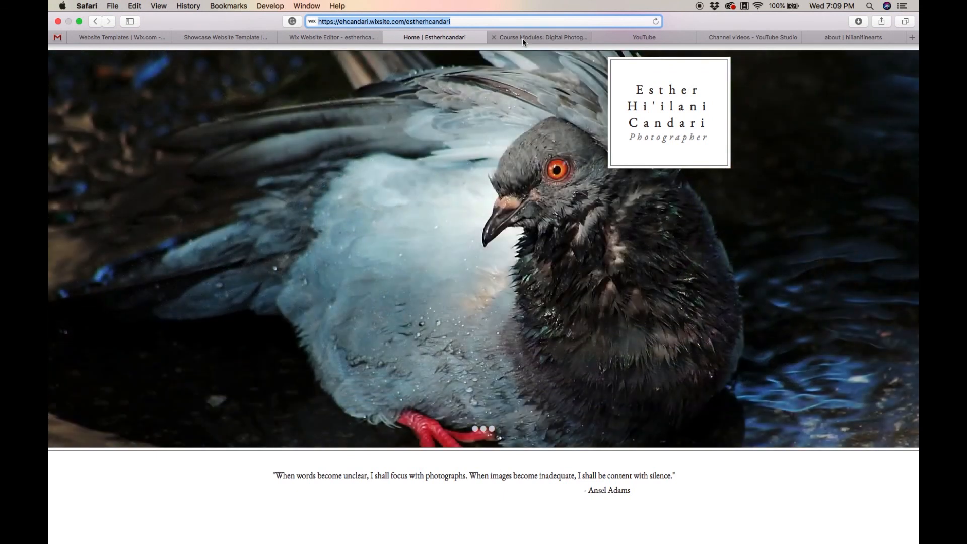
# - Open the Final Portfolio/Website course assignment and review its requirements
pyautogui.click(523, 39)
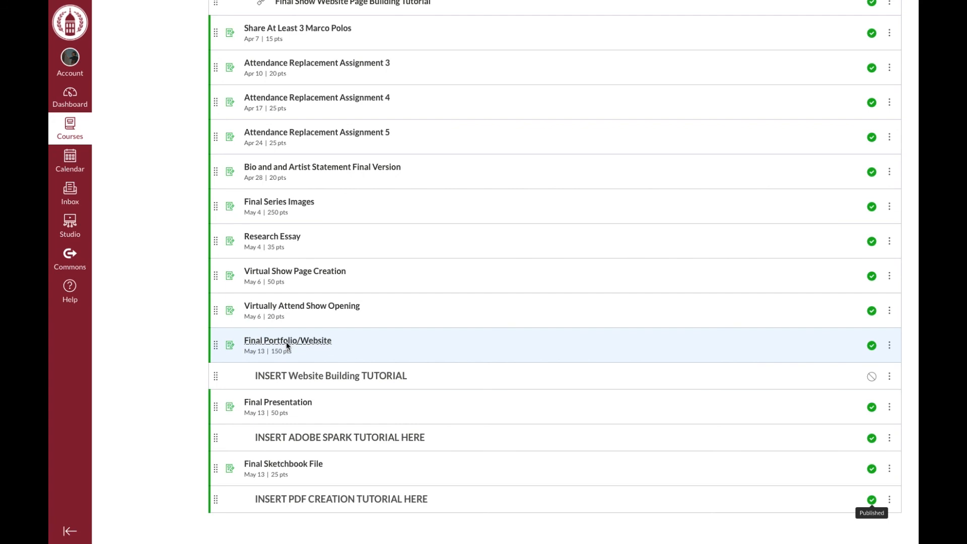
pyautogui.click(287, 343)
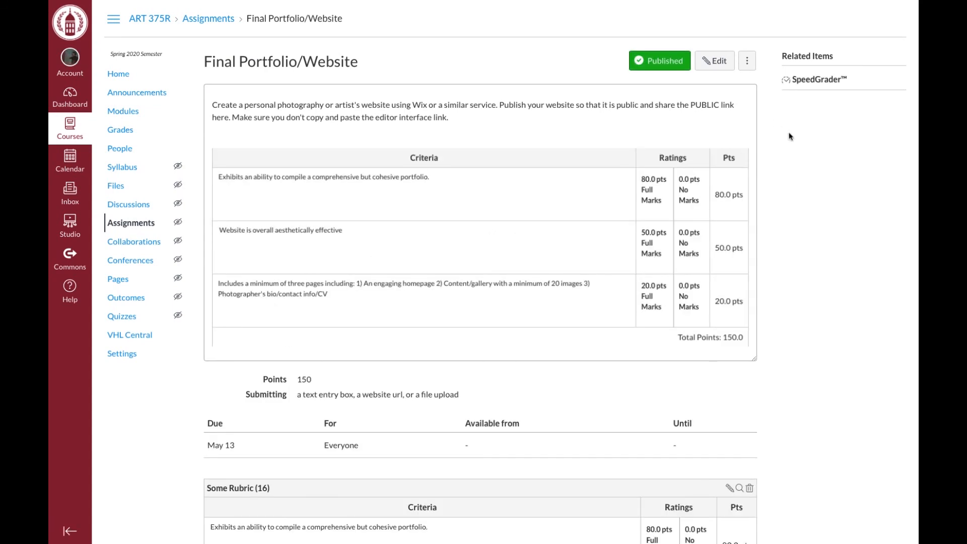
pyautogui.scroll(-5, 790, 137)
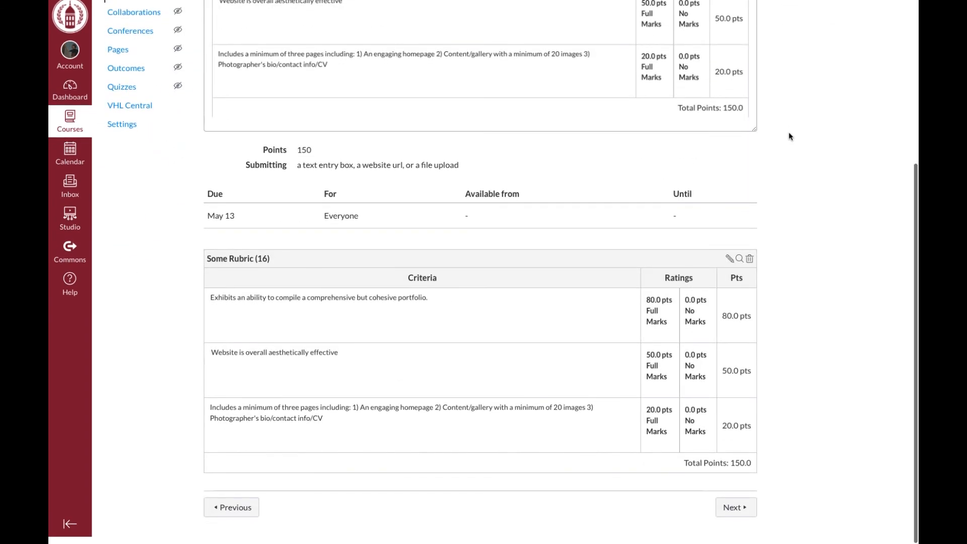
pyautogui.scroll(5, 790, 137)
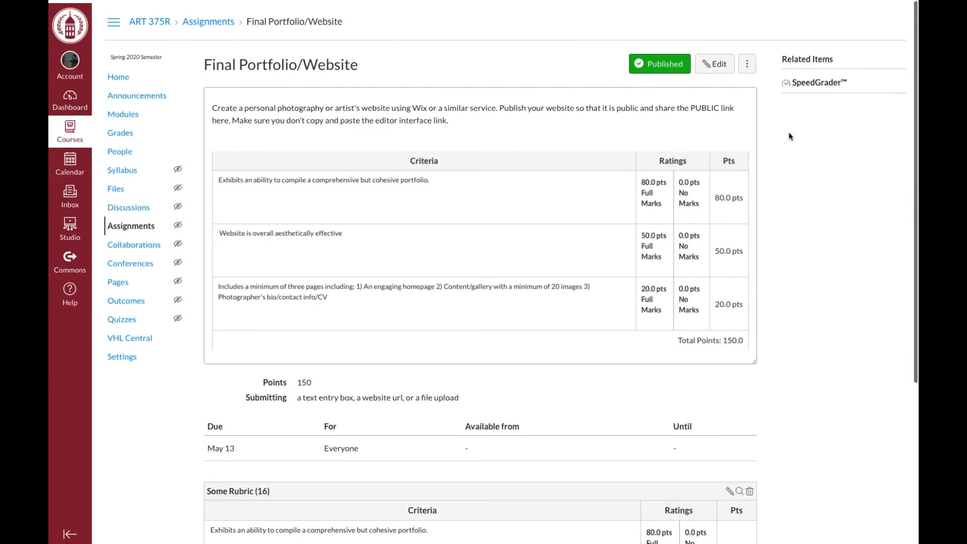